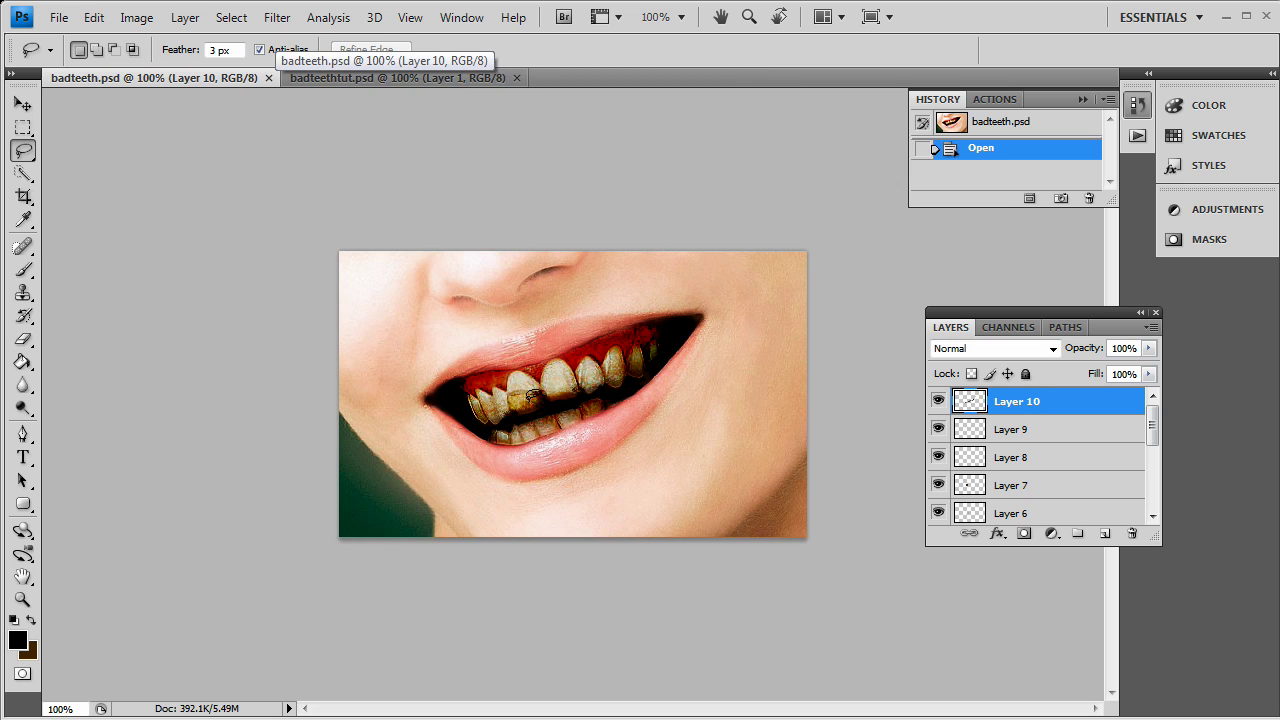
Switch from badteeth.psd to the badteethtut.psd working document with the white-teeth photo.
click(434, 85)
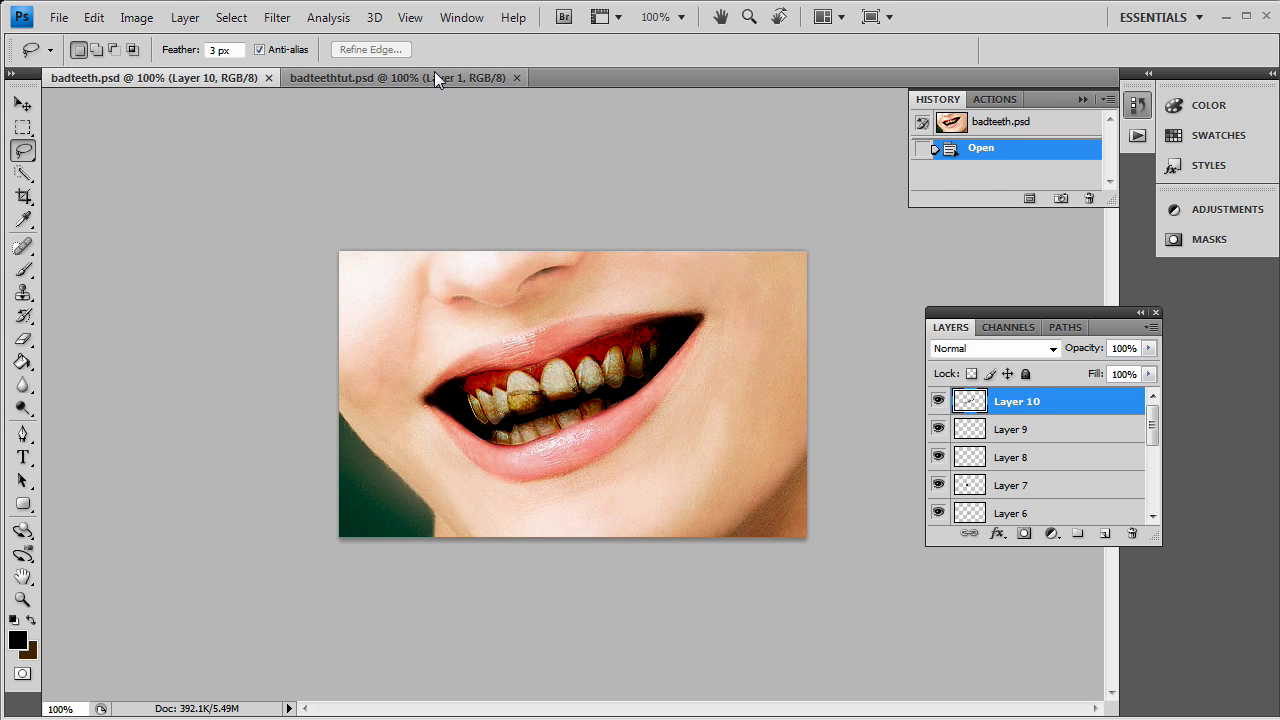
click(436, 71)
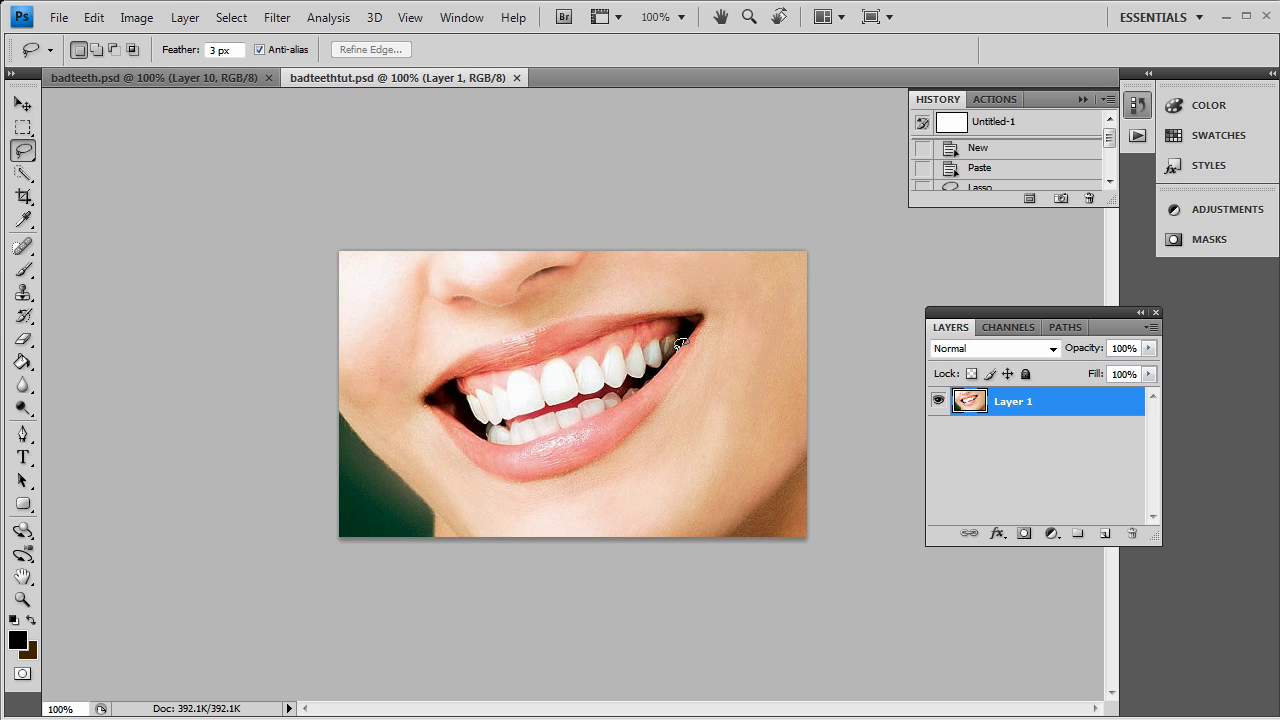
Trace a closed lasso selection around the teeth and upper gum line.
drag(650, 372, 636, 387)
mouse_move(585, 413)
mouse_down()
mouse_move(504, 442)
mouse_move(456, 415)
mouse_move(445, 387)
mouse_move(578, 346)
mouse_up()
drag(654, 316, 690, 322)
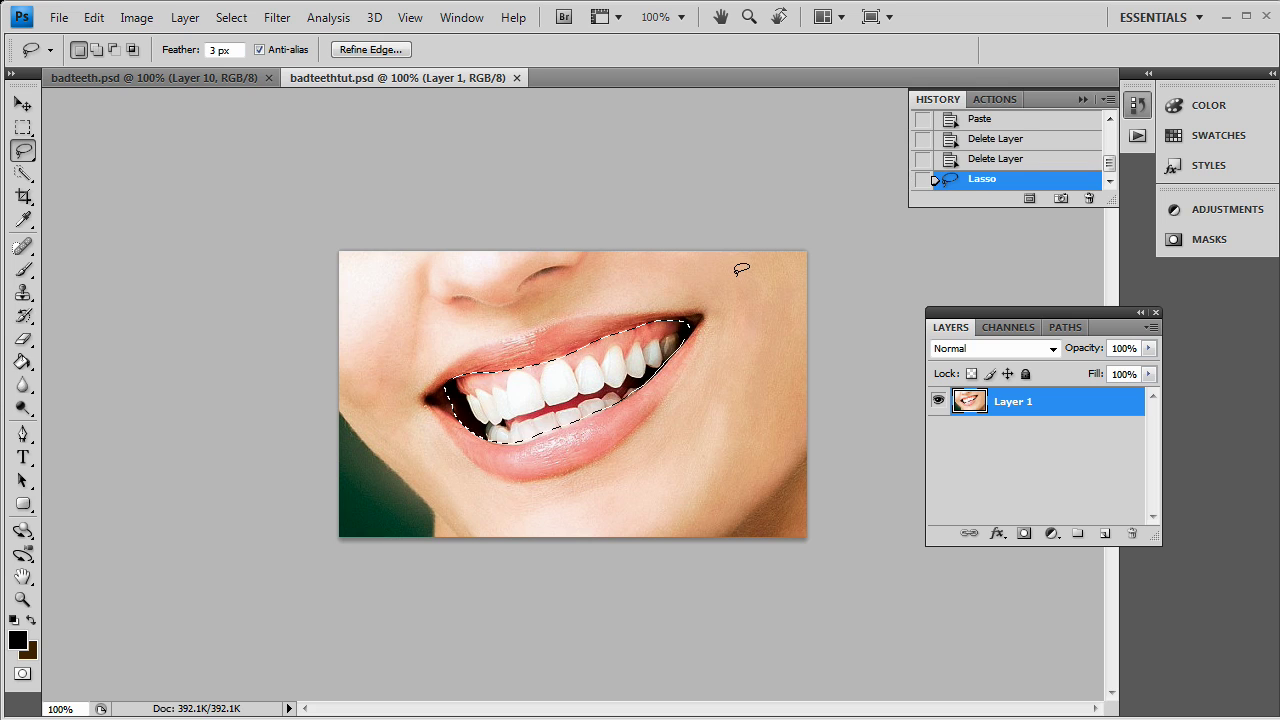
Paste the teeth onto Layer 2 and darken it with a steep two-point Curves adjustment.
key(ctrl+c)
key(ctrl+v)
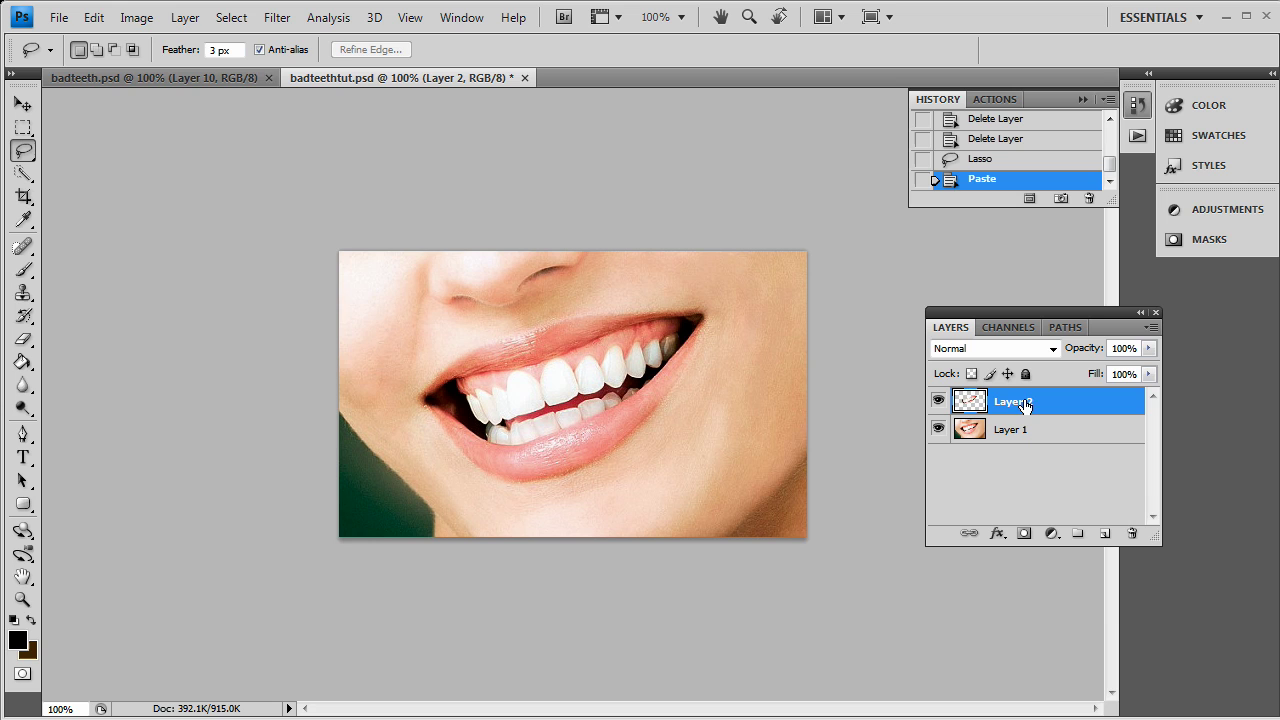
click(130, 18)
mouse_move(228, 80)
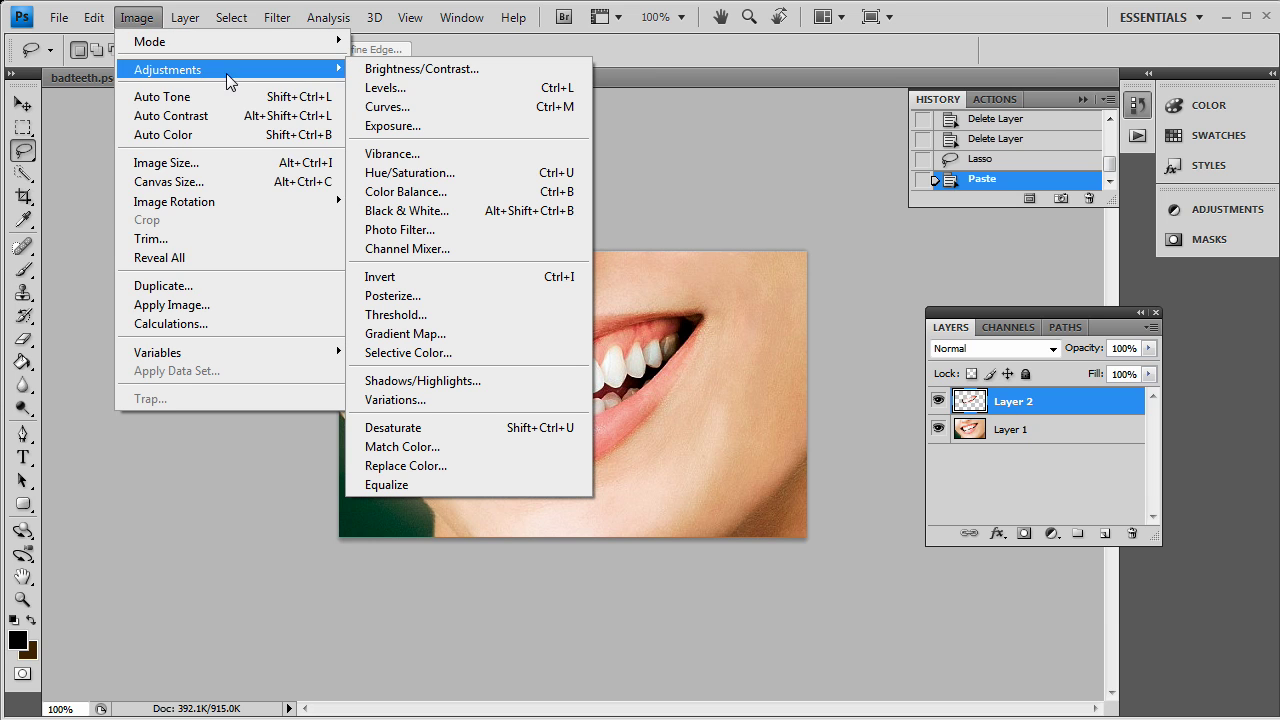
click(434, 107)
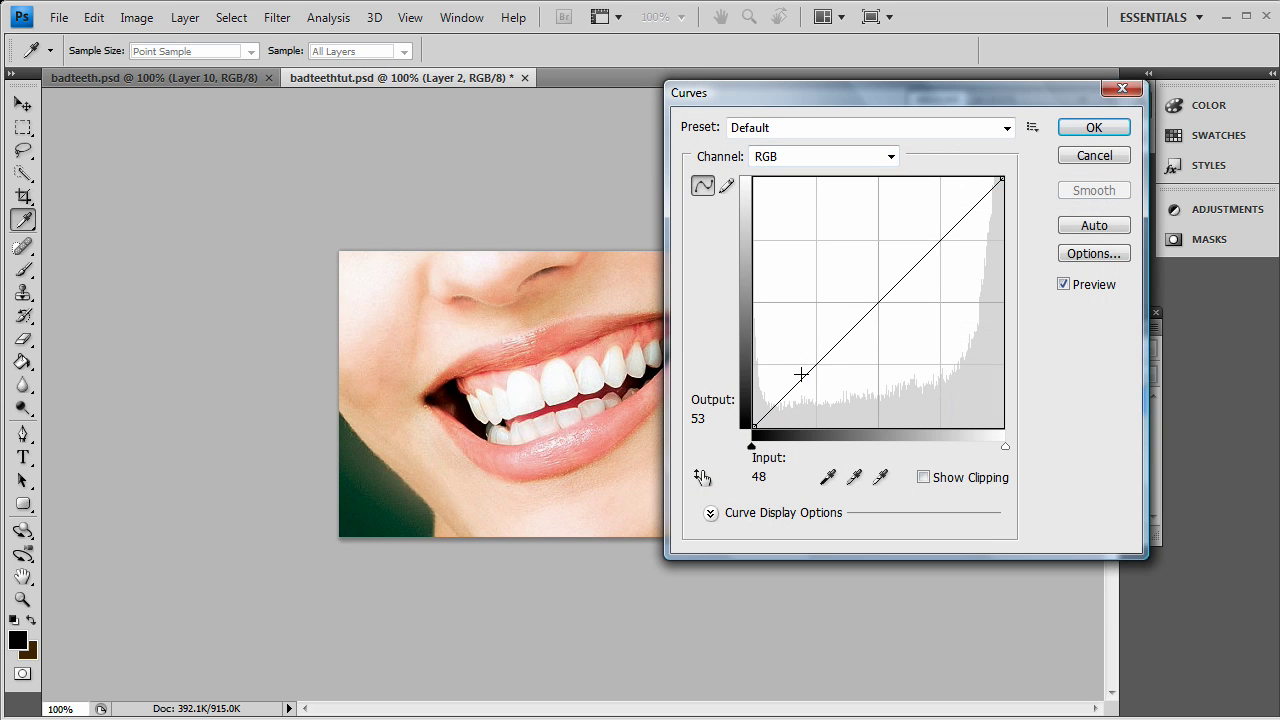
drag(816, 365, 833, 406)
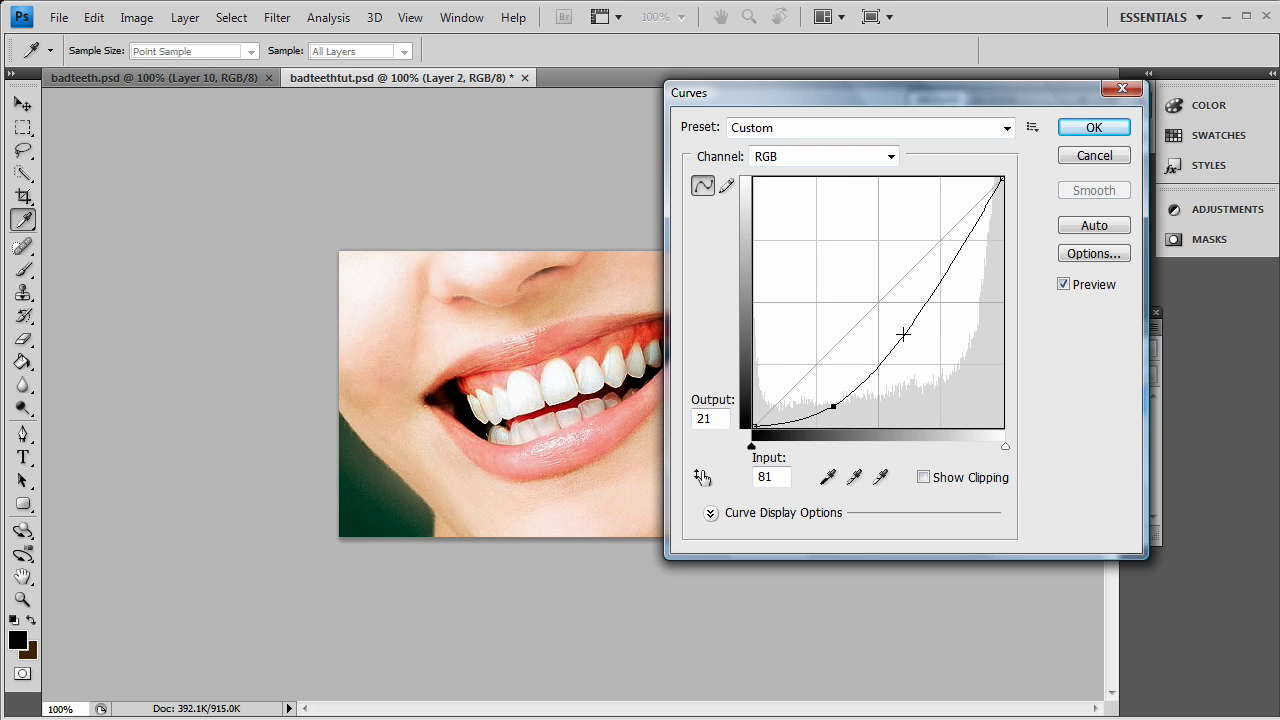
drag(903, 335, 931, 374)
click(1088, 132)
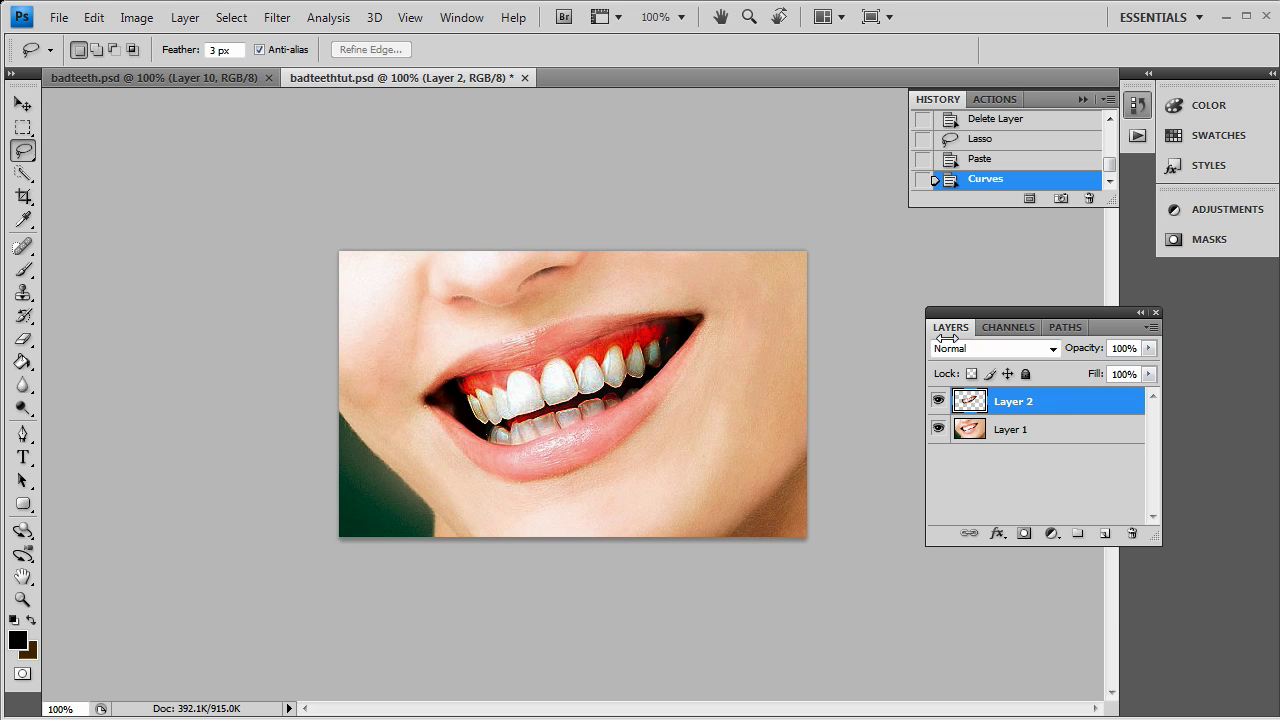
Duplicate Layer 2 to create Layer 2 copy.
right_click(1040, 406)
click(1048, 336)
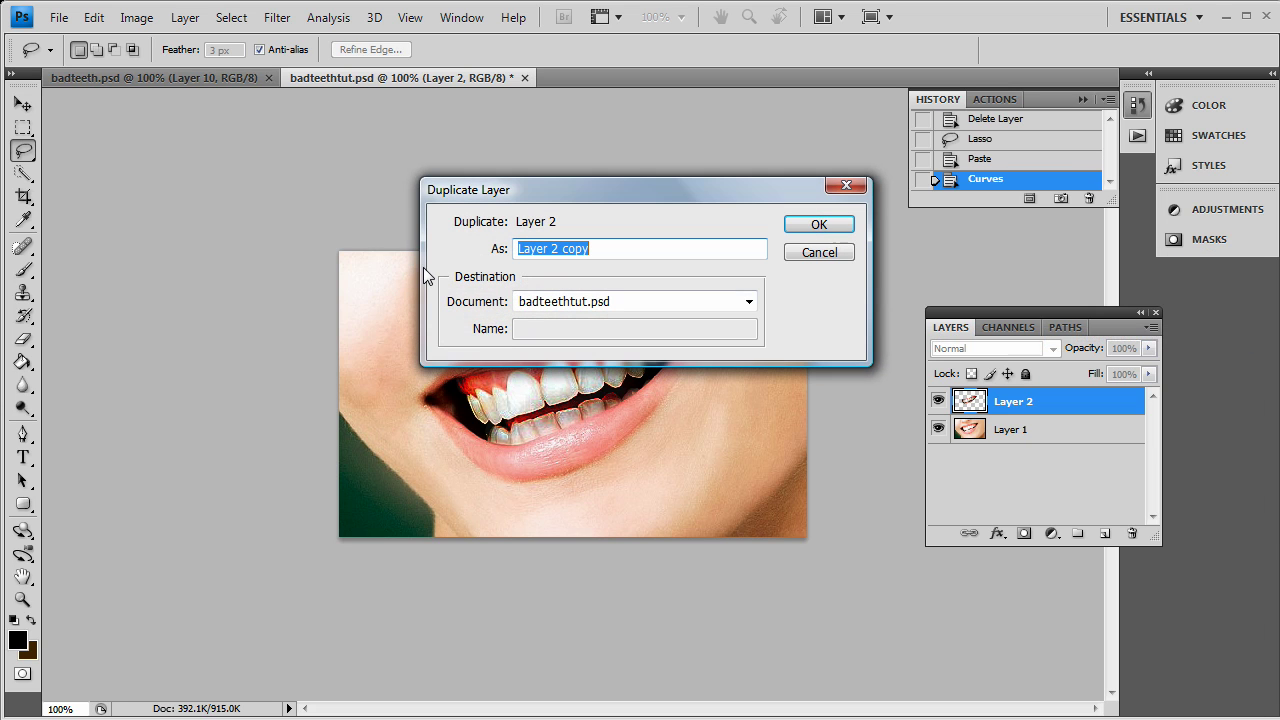
click(819, 224)
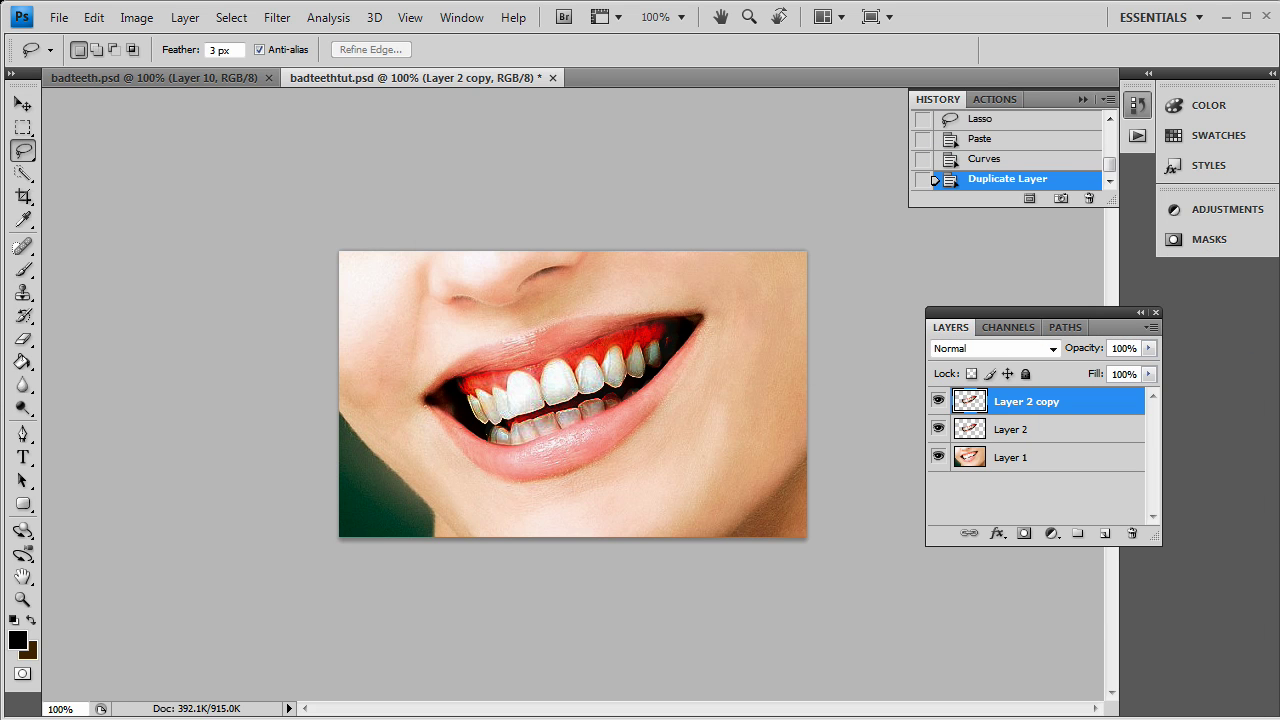
click(25, 108)
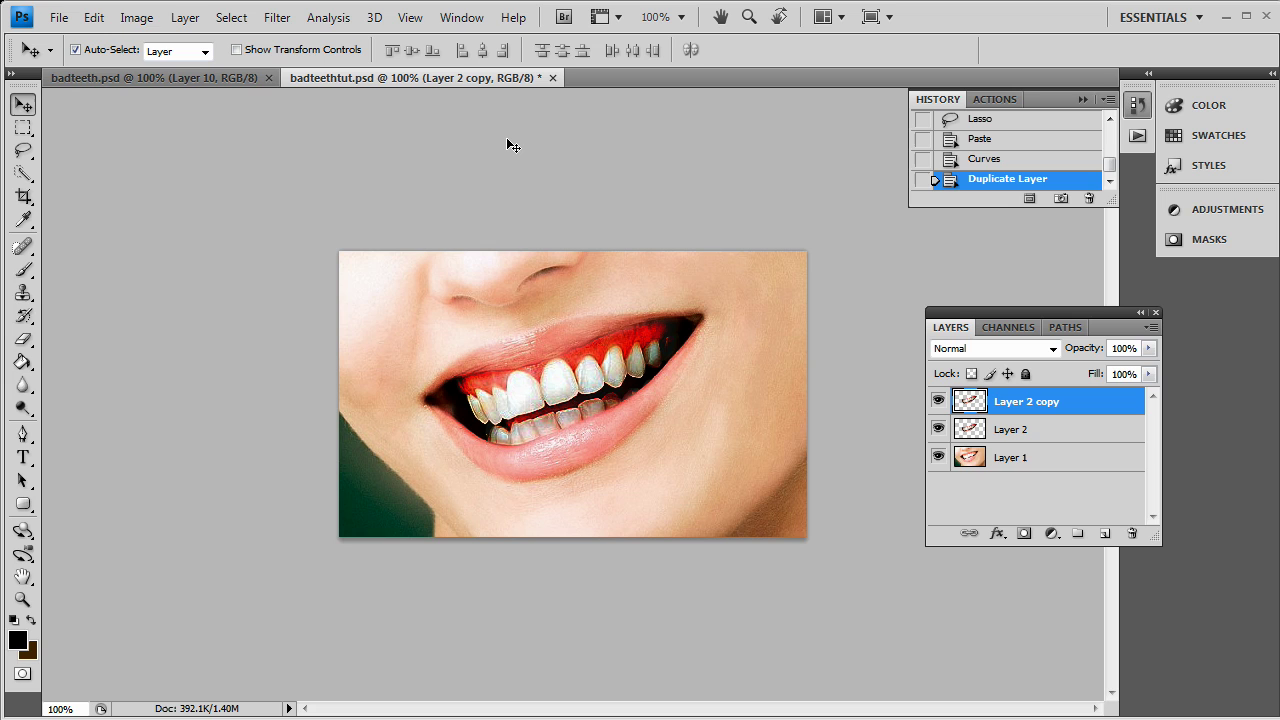
Colorize the copy with Hue/Saturation at Hue 34, Saturation 29, Lightness -17.
key(ctrl+u)
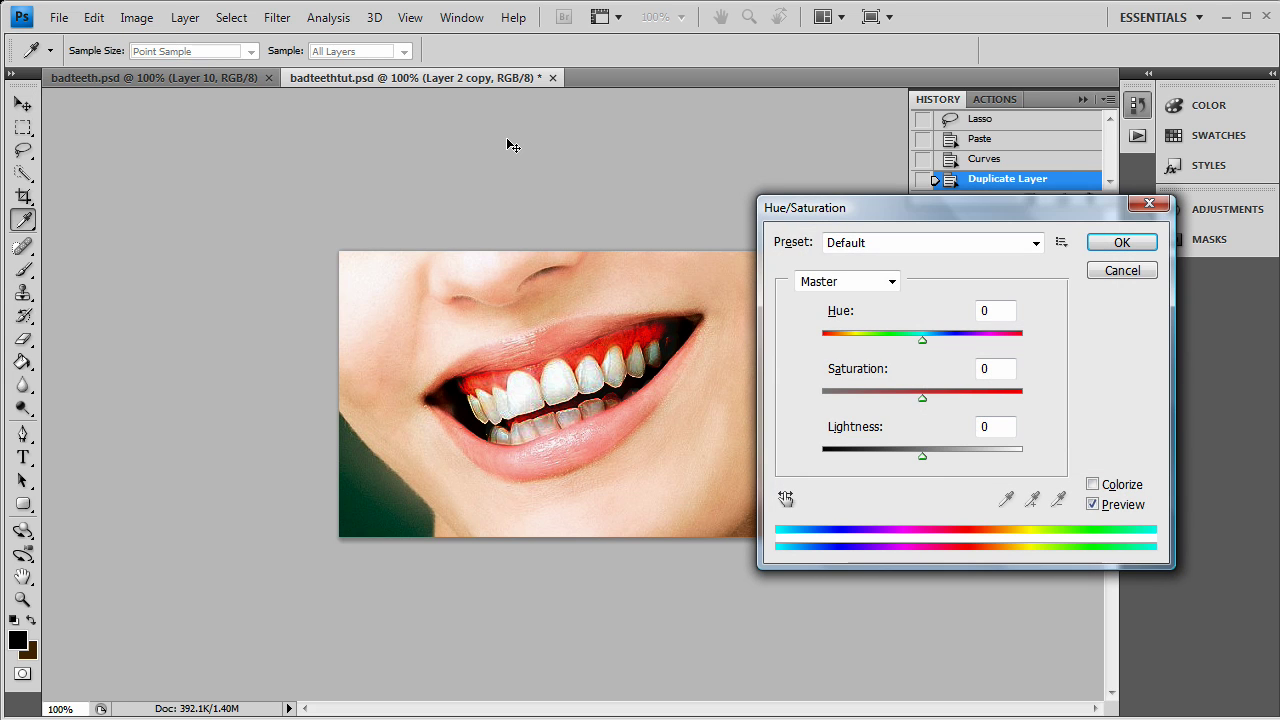
click(1094, 486)
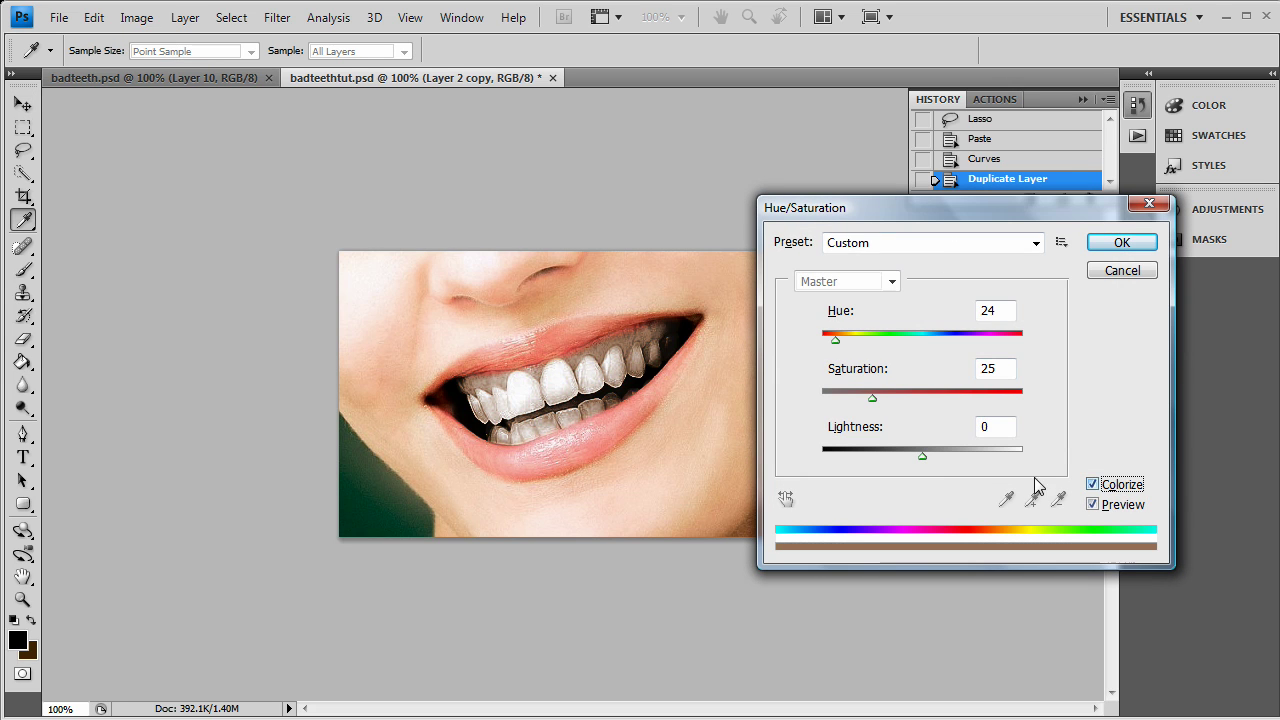
drag(917, 456, 911, 456)
drag(837, 340, 839, 343)
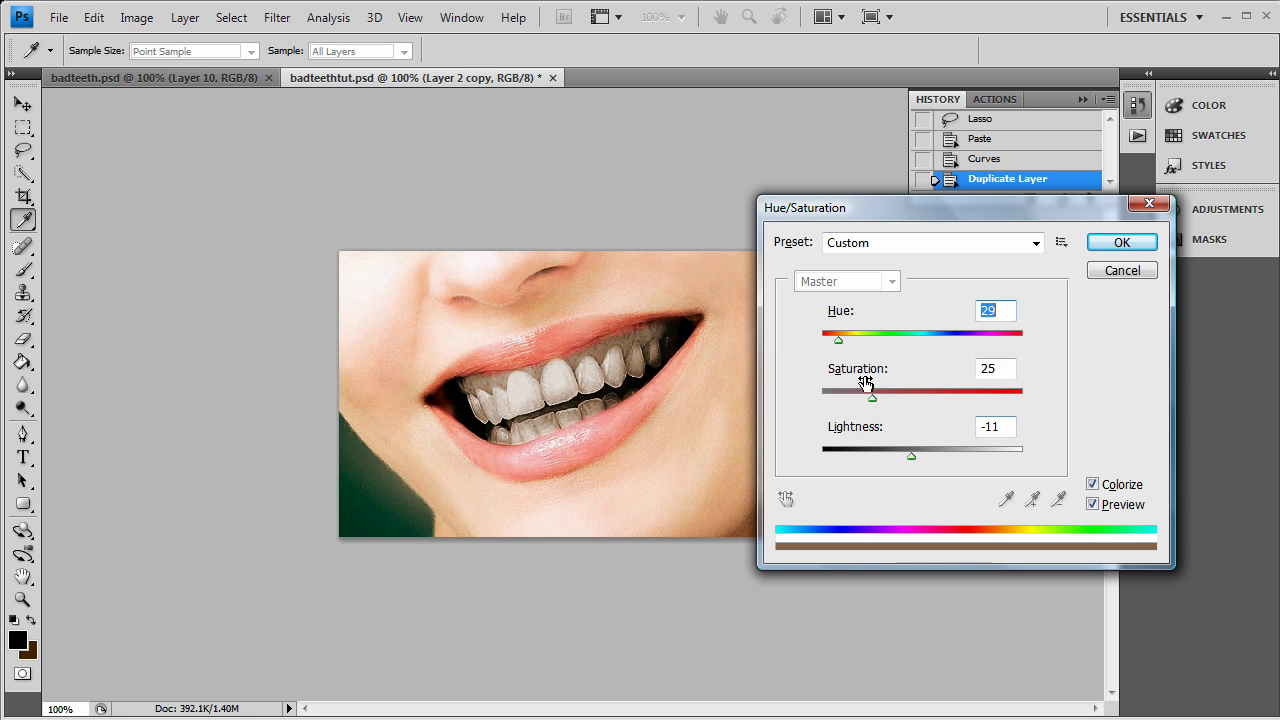
drag(873, 396, 884, 406)
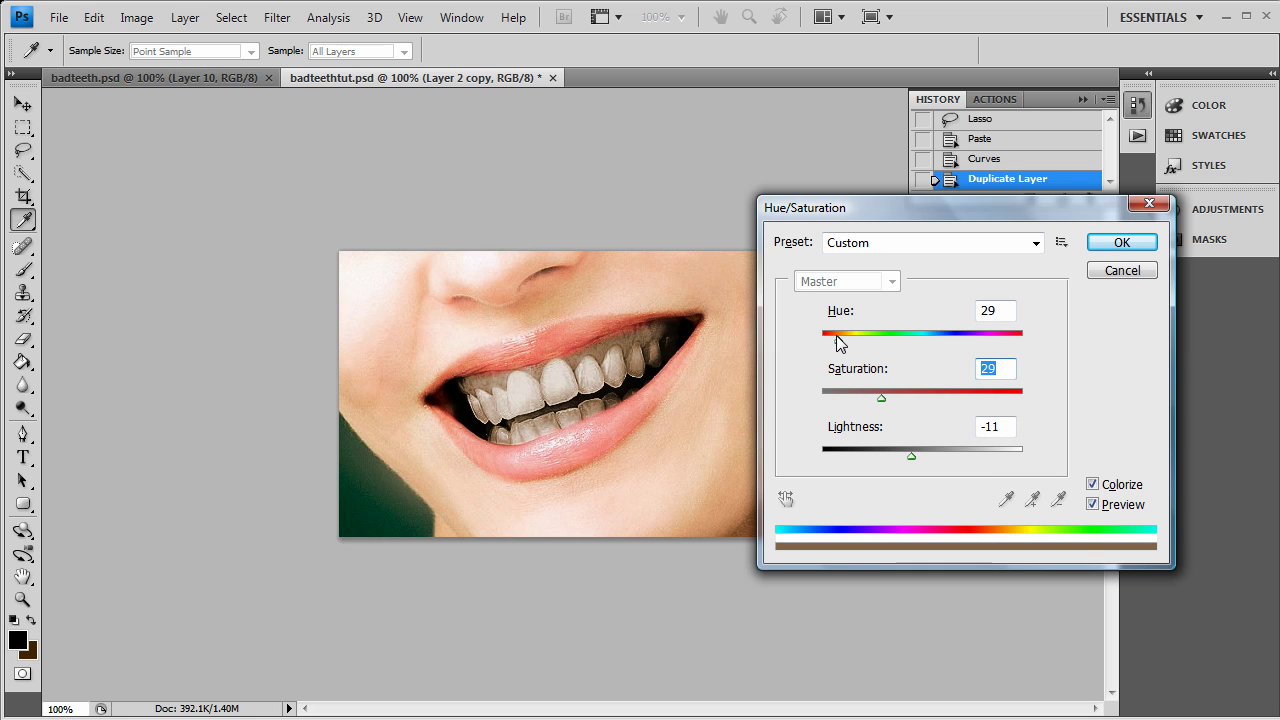
drag(837, 338, 841, 338)
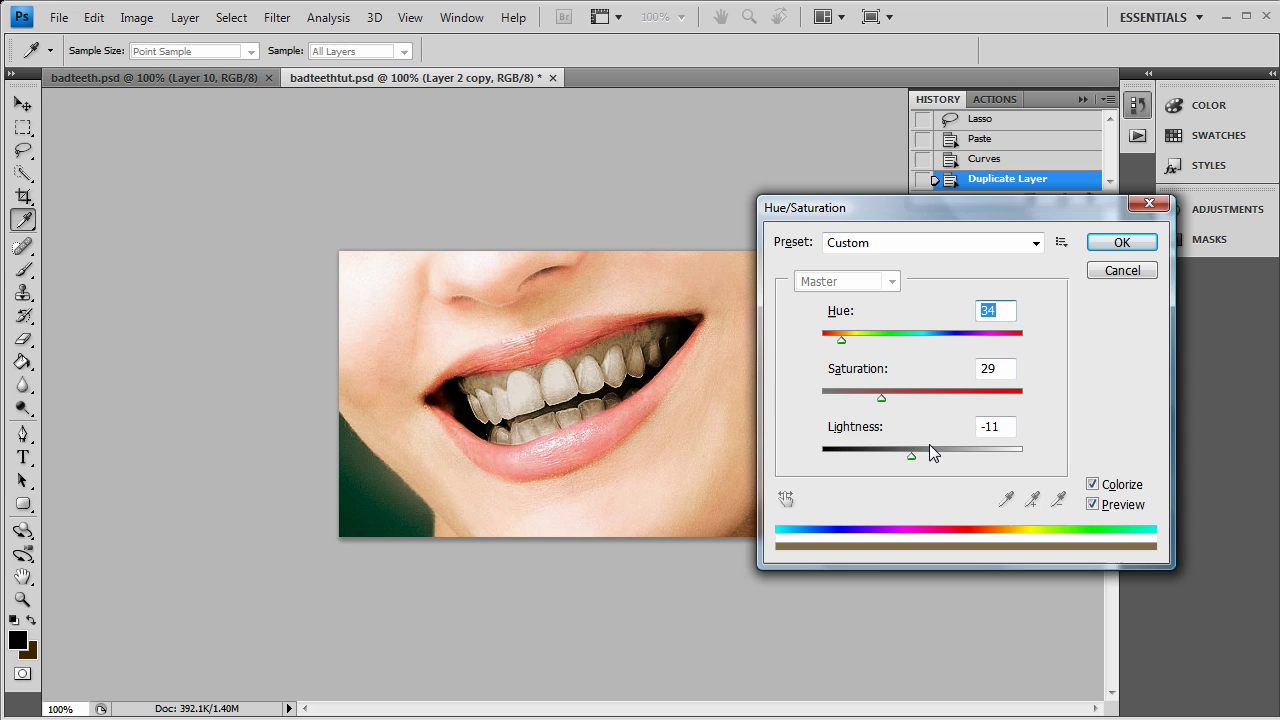
drag(909, 455, 905, 455)
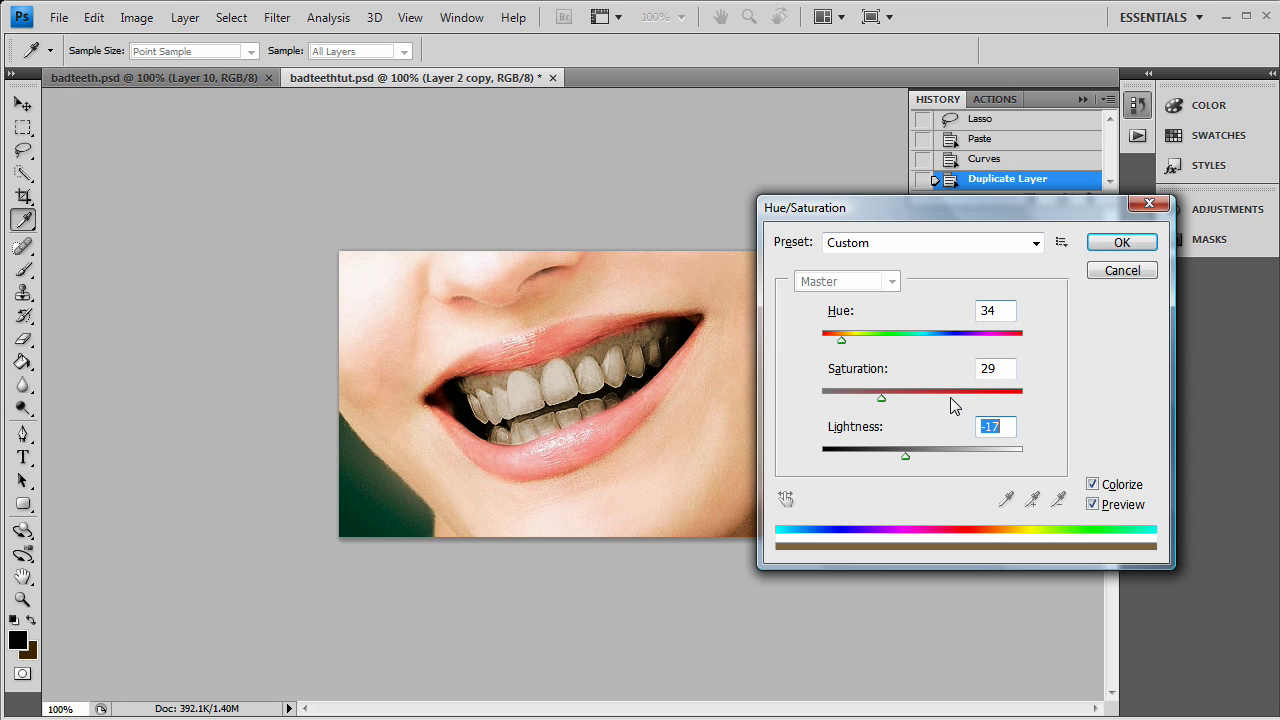
click(1122, 245)
Set the copy's blend mode to Linear Burn and add an empty Layer 3.
click(990, 348)
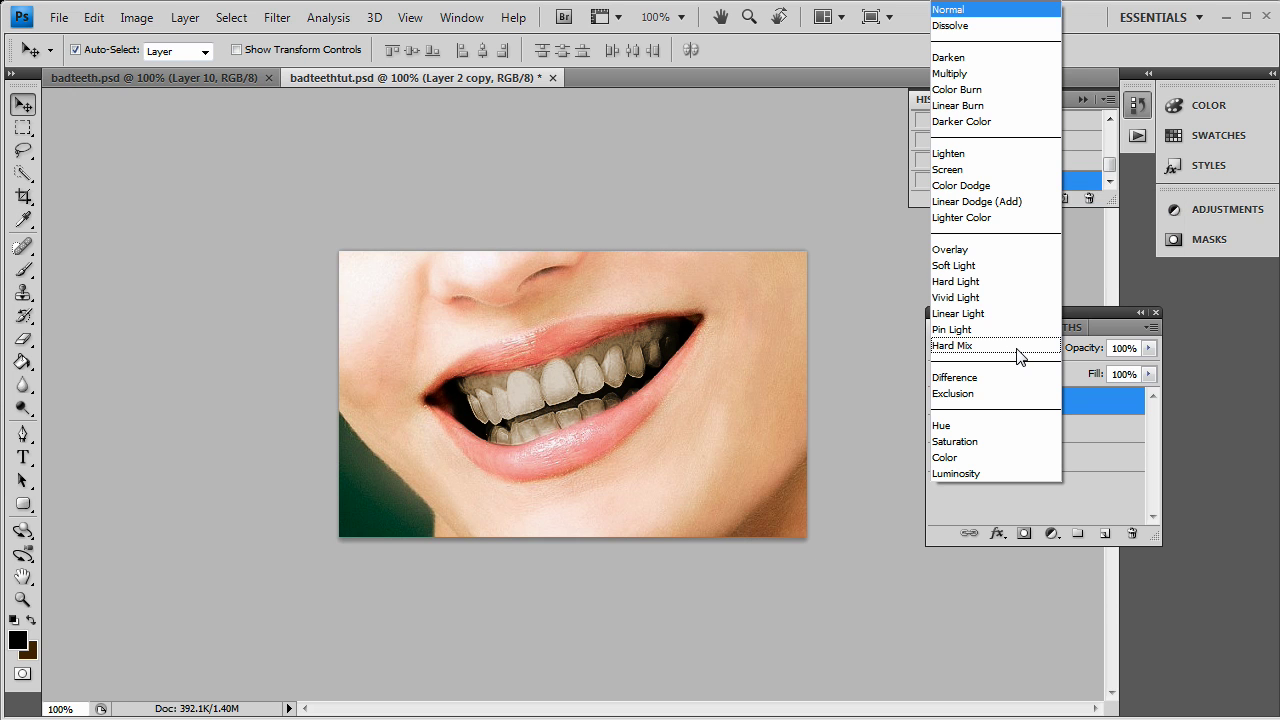
click(1000, 107)
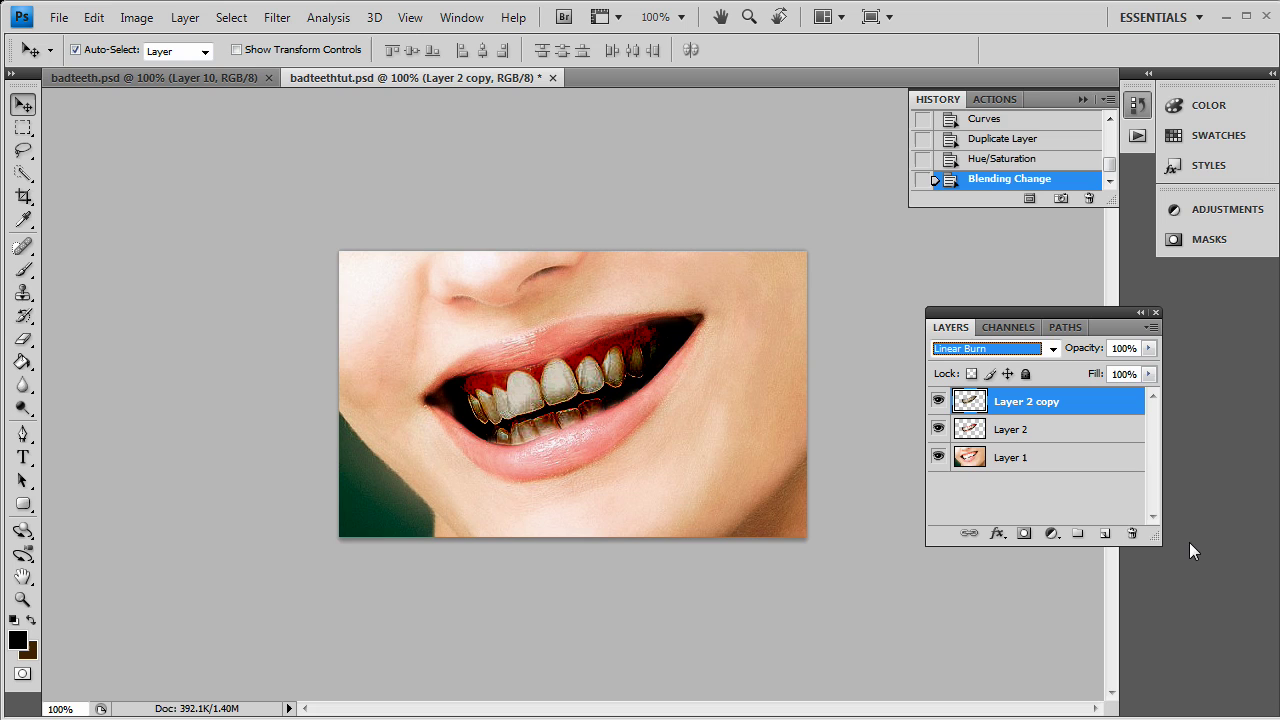
click(1105, 533)
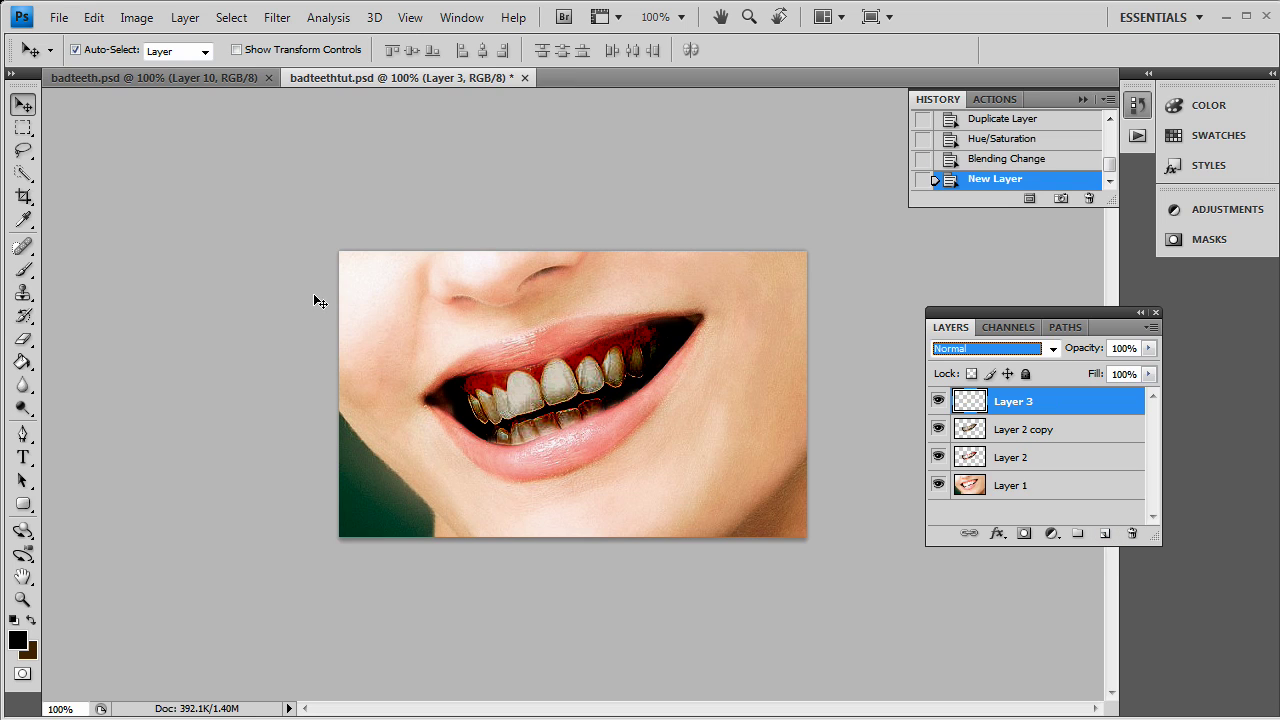
Brush dark strokes across the teeth at 58% opacity, then blend Layer 3 as Overlay.
click(24, 268)
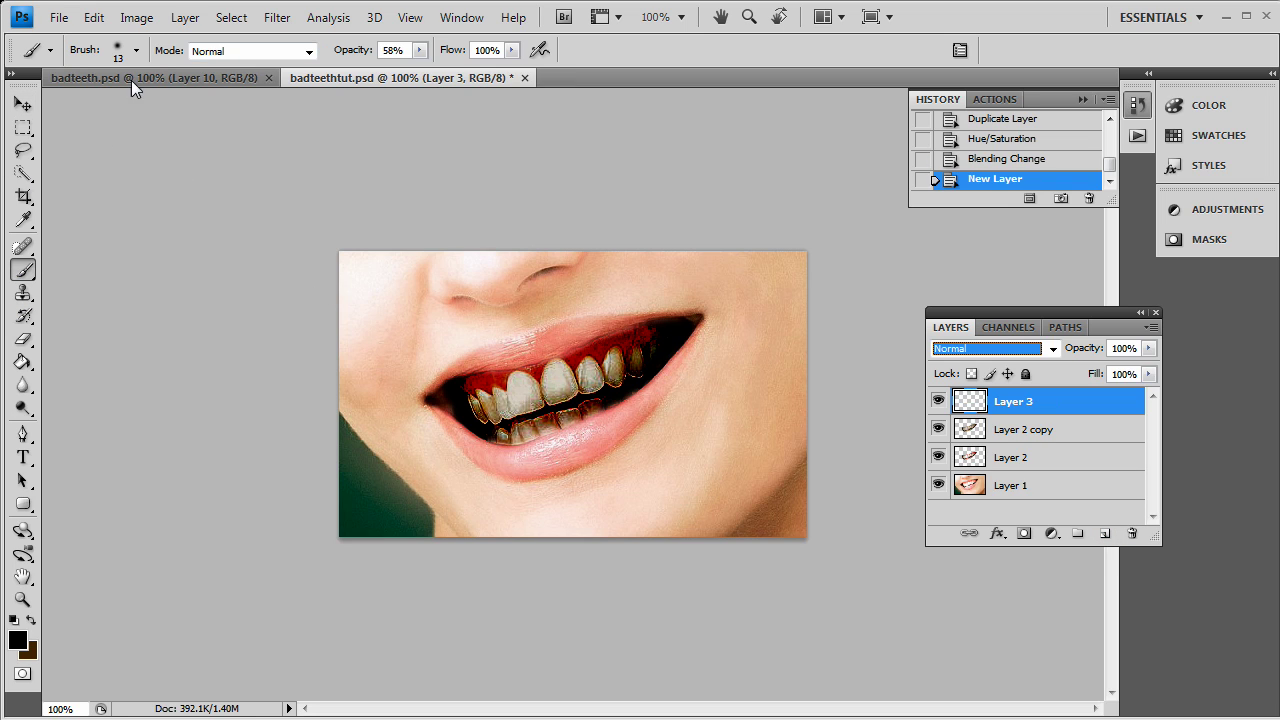
click(646, 373)
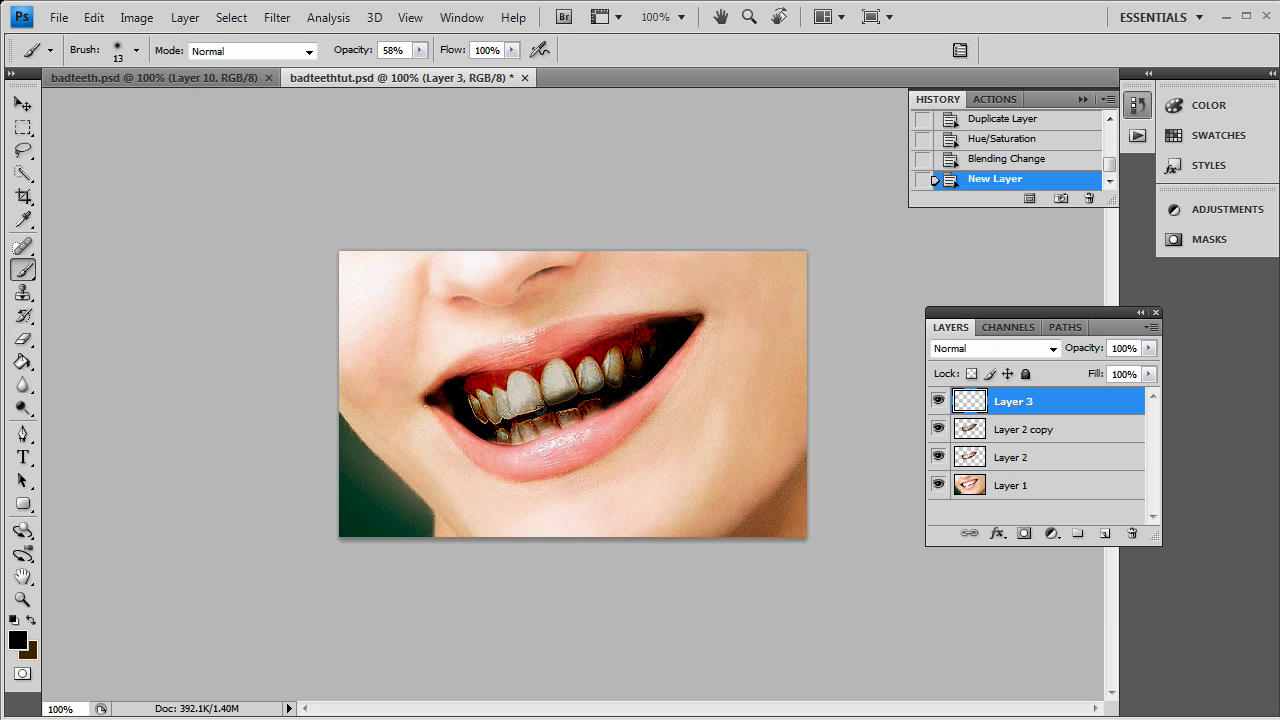
click(488, 423)
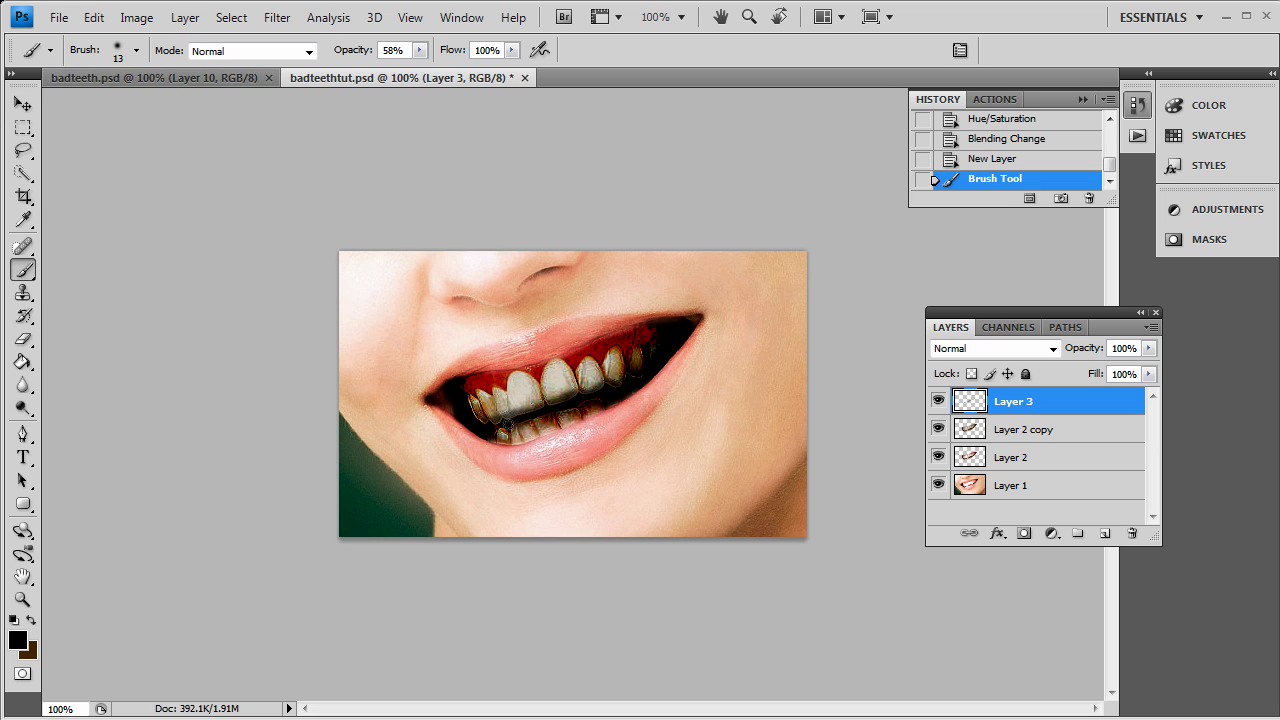
click(501, 429)
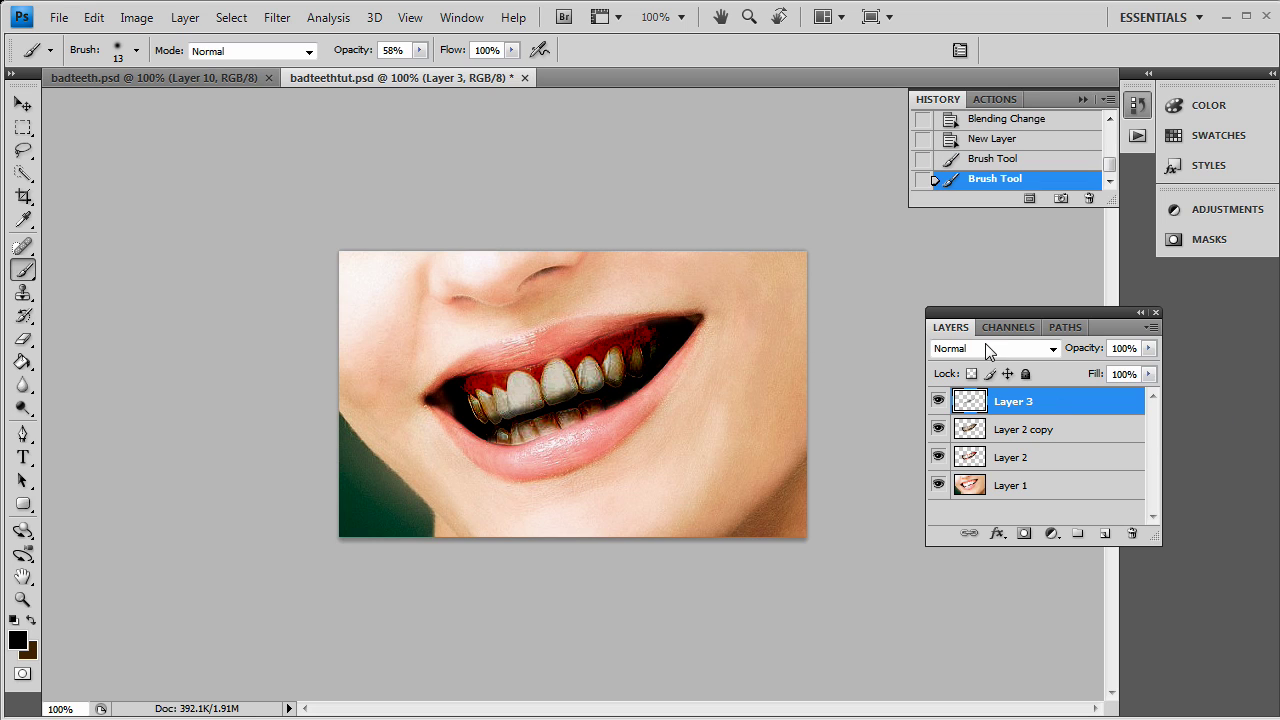
click(1015, 348)
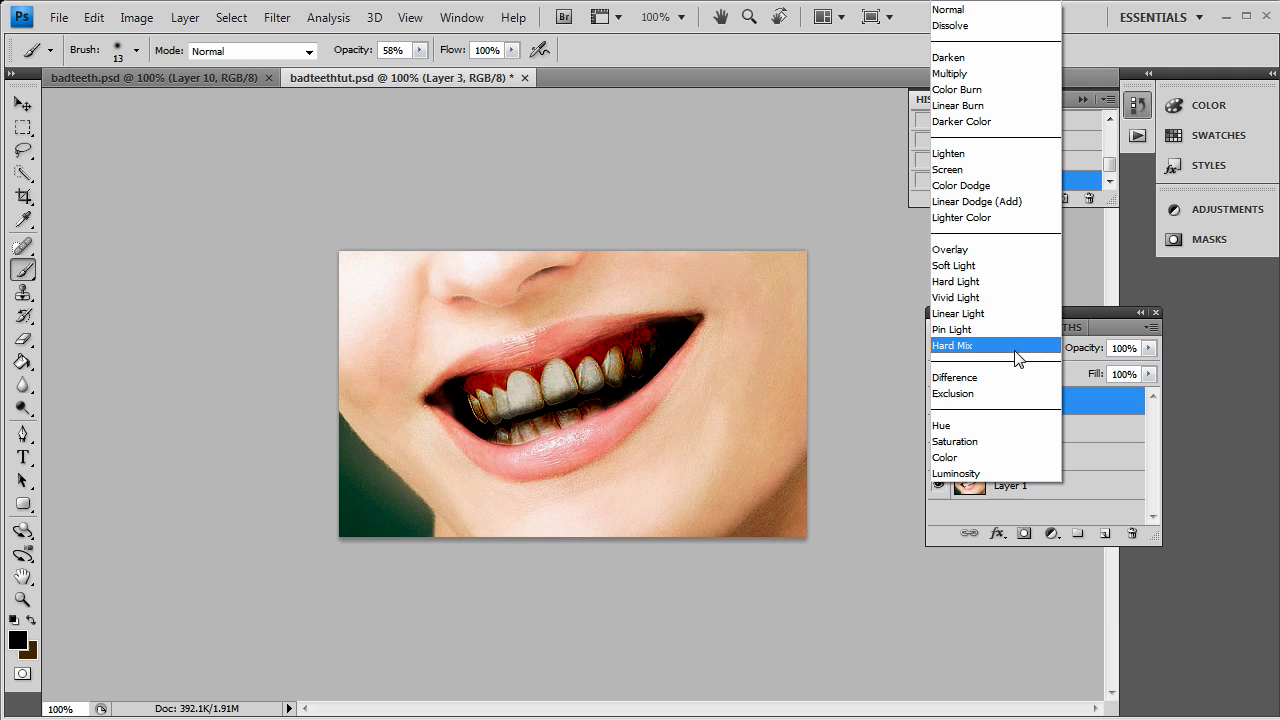
click(951, 249)
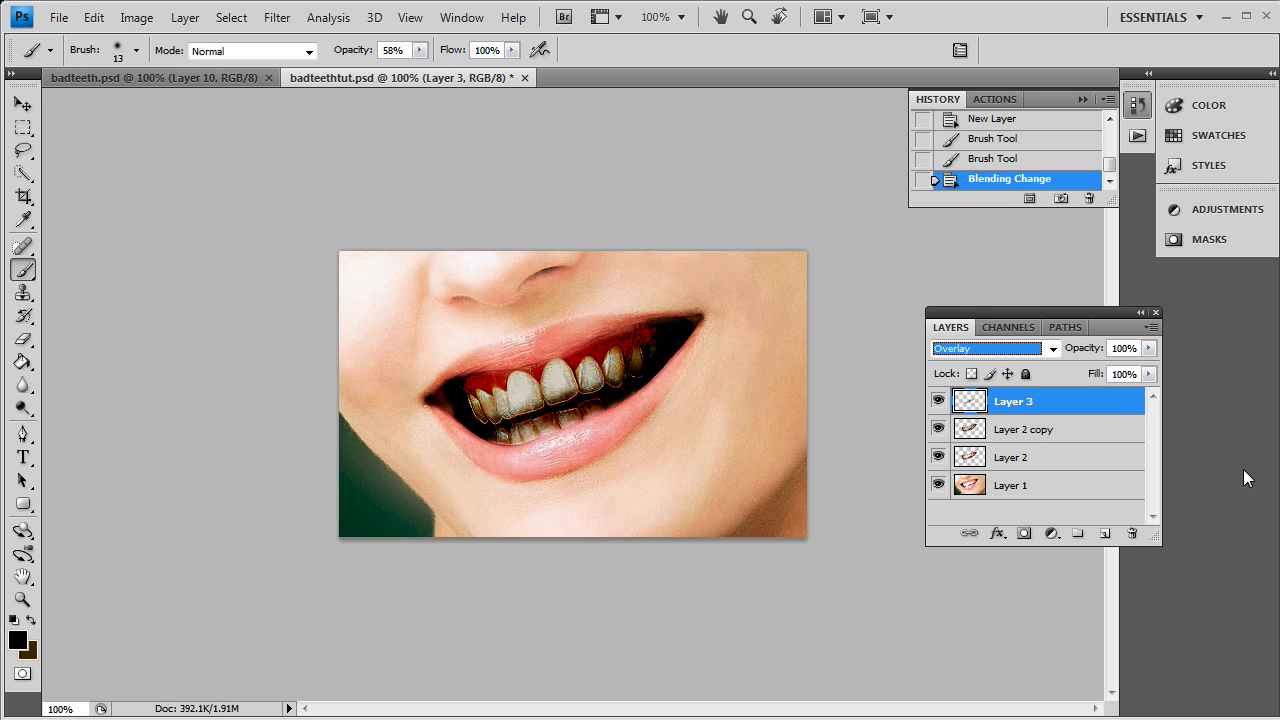
Add Layer 4, undo a soft-edged tooth selection, and set the Lasso feather to 0 px.
click(1105, 533)
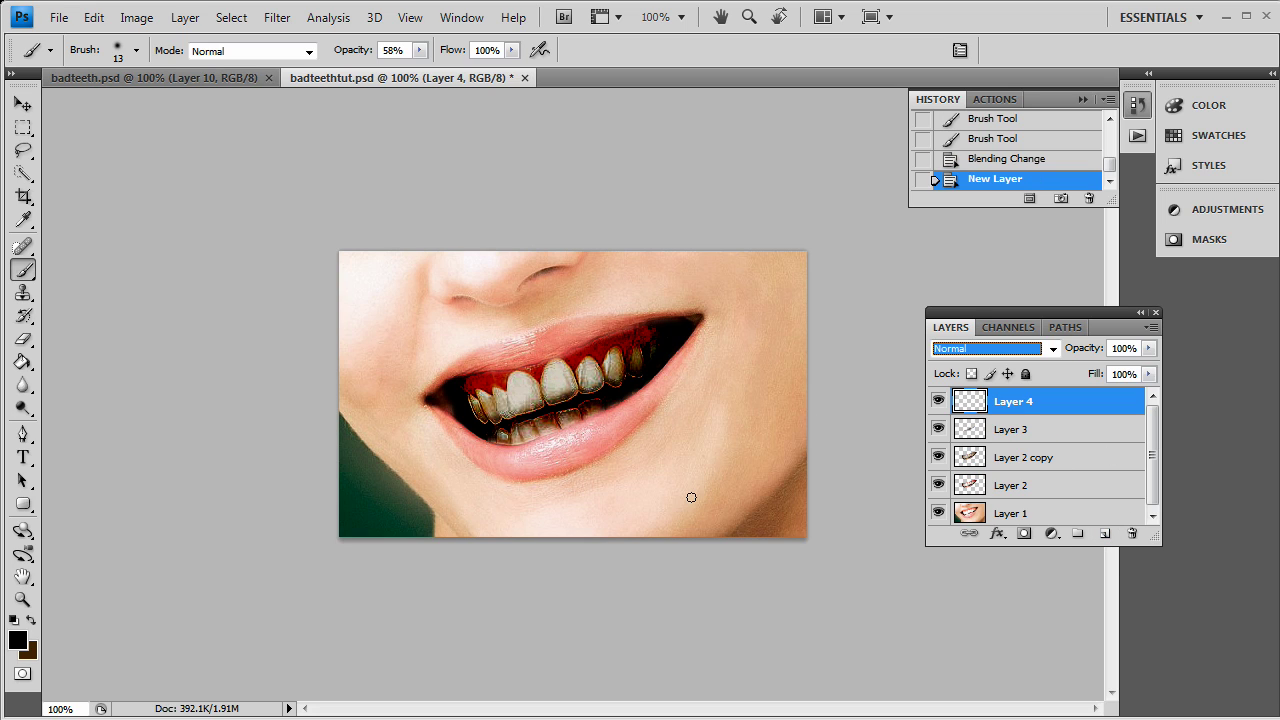
click(23, 150)
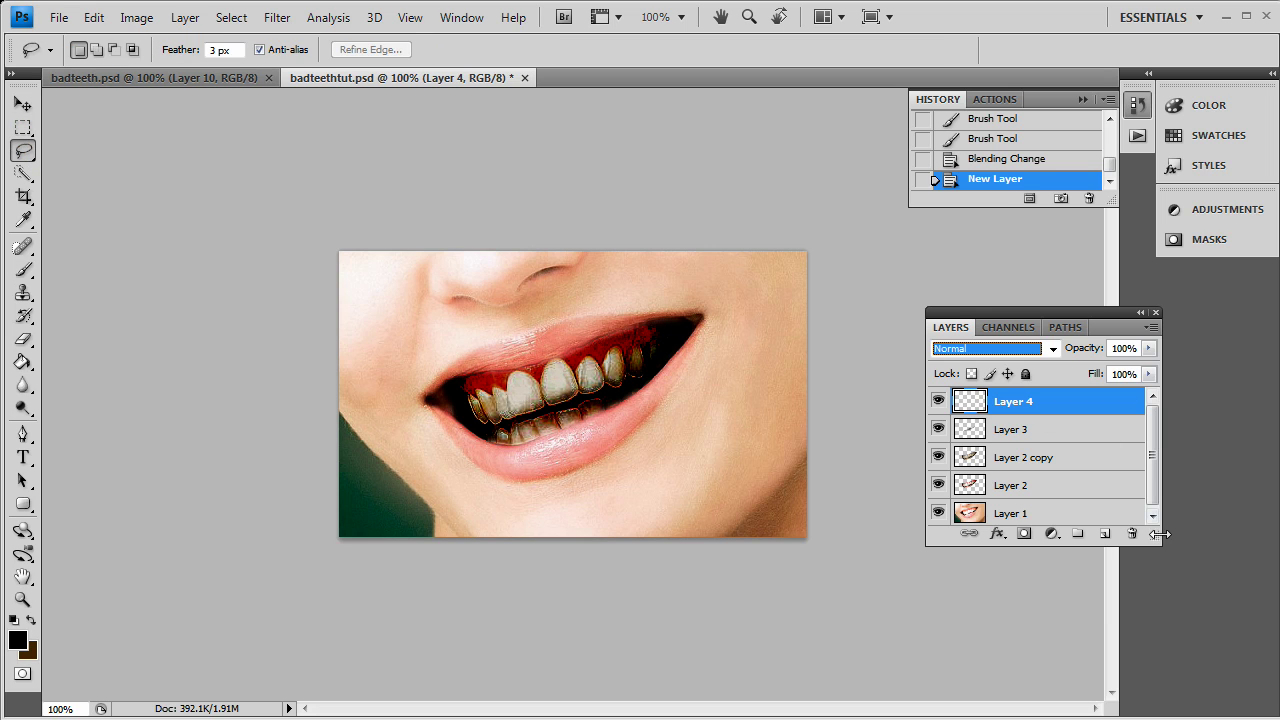
click(584, 378)
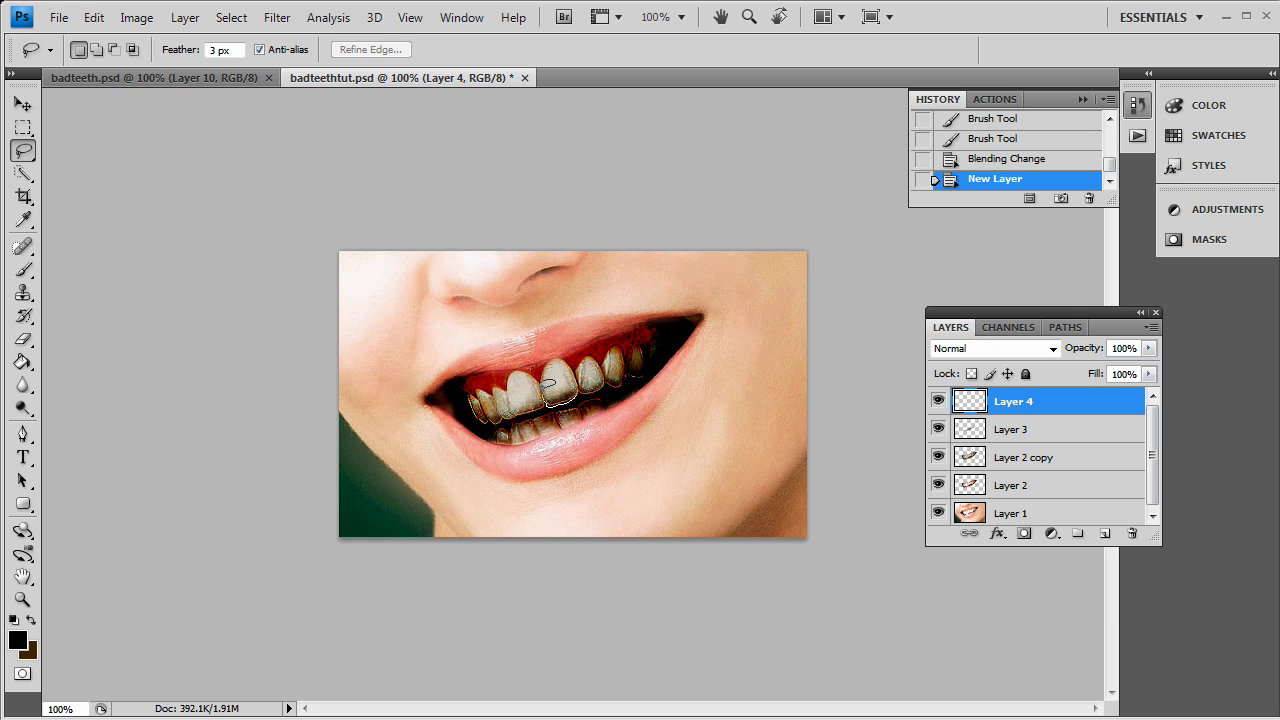
drag(546, 383, 571, 382)
drag(583, 381, 580, 384)
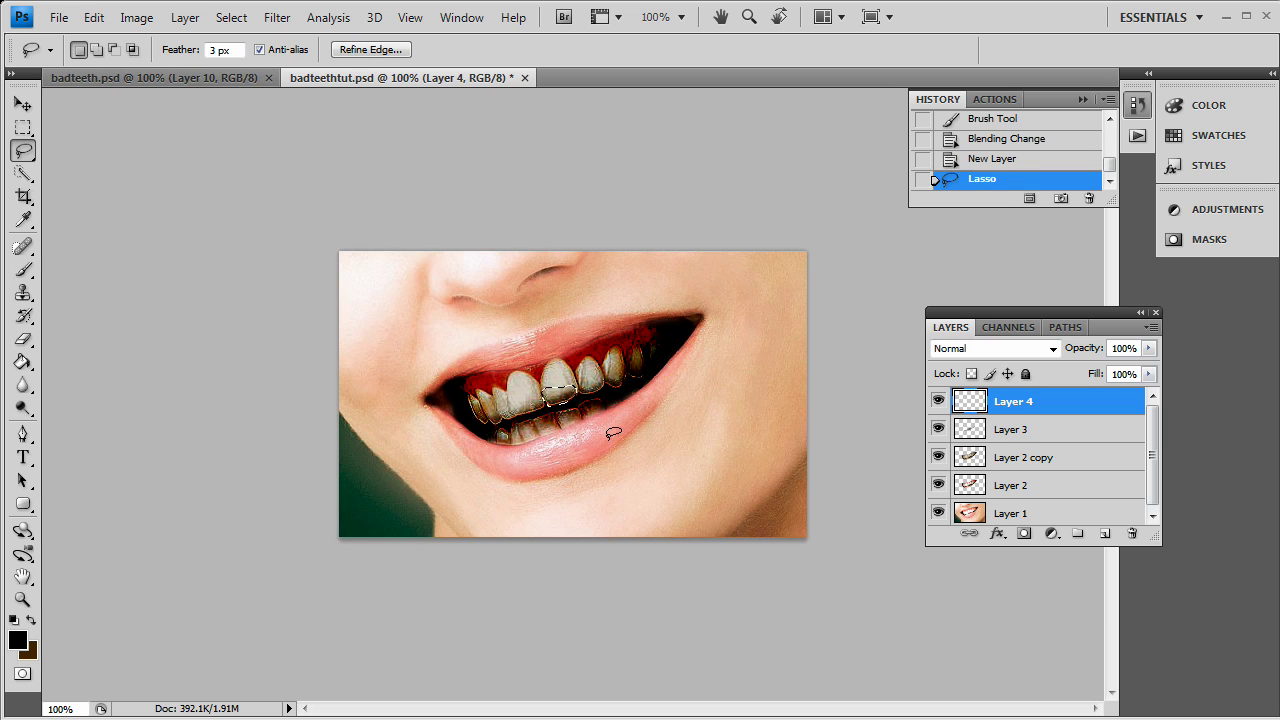
key(ctrl+z)
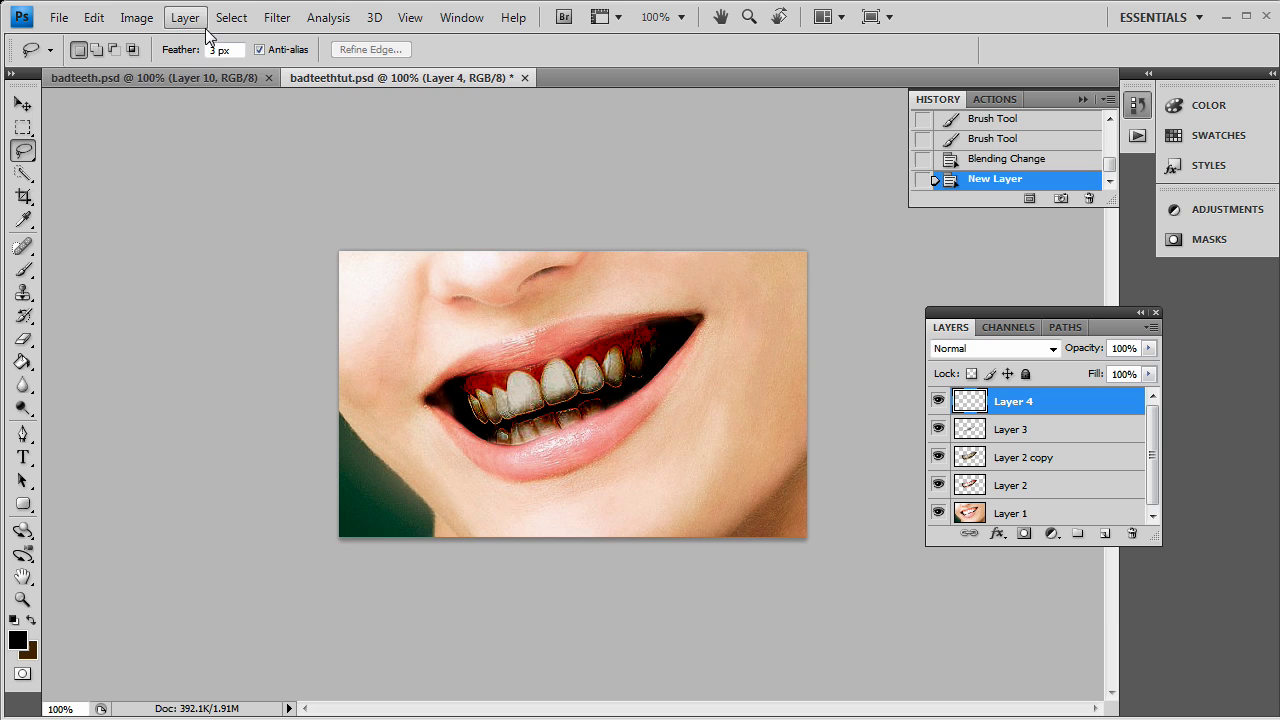
double_click(214, 50)
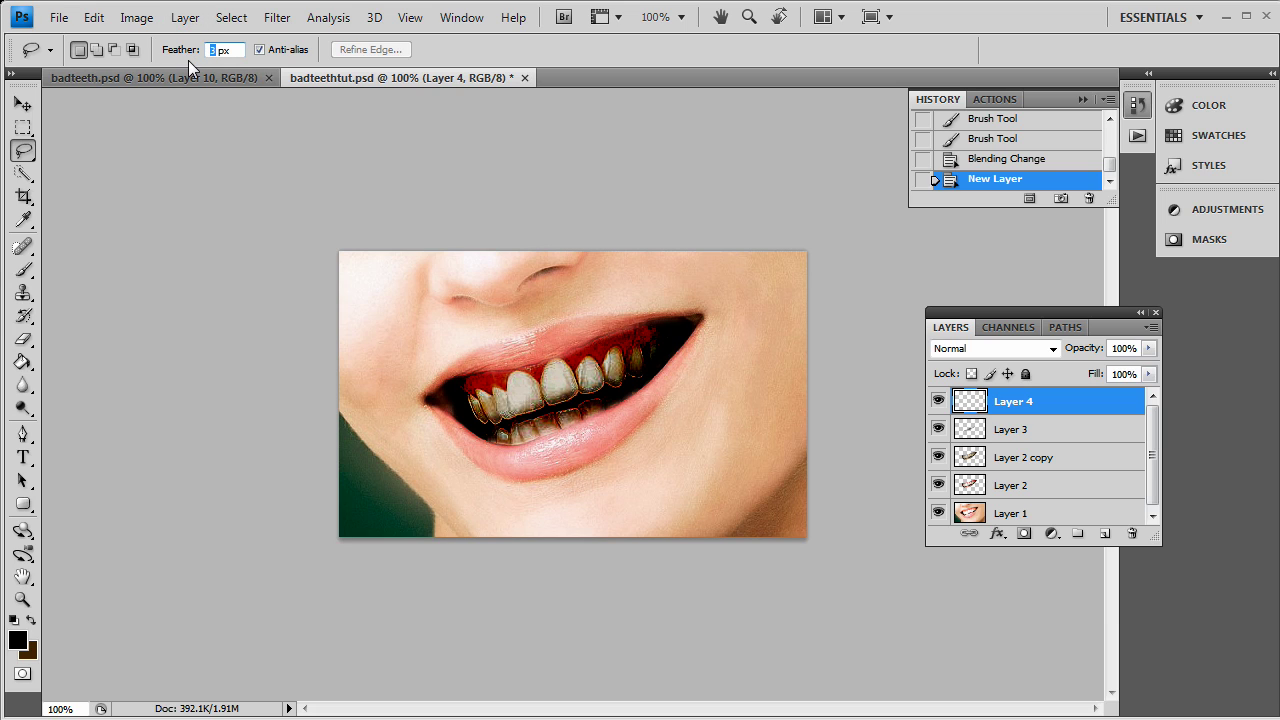
text(0)
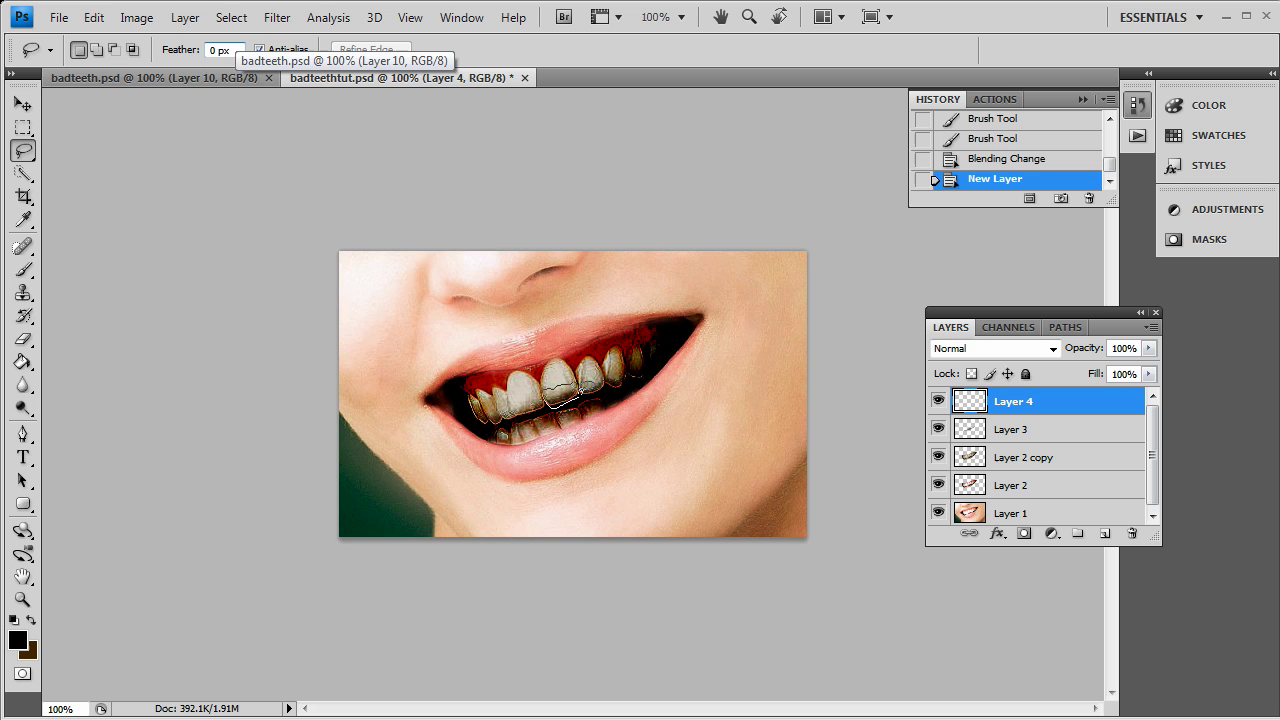
Fill a lassoed patch of the upper tooth with brown, deselect, and blend Layer 4 as Overlay.
drag(585, 382, 578, 390)
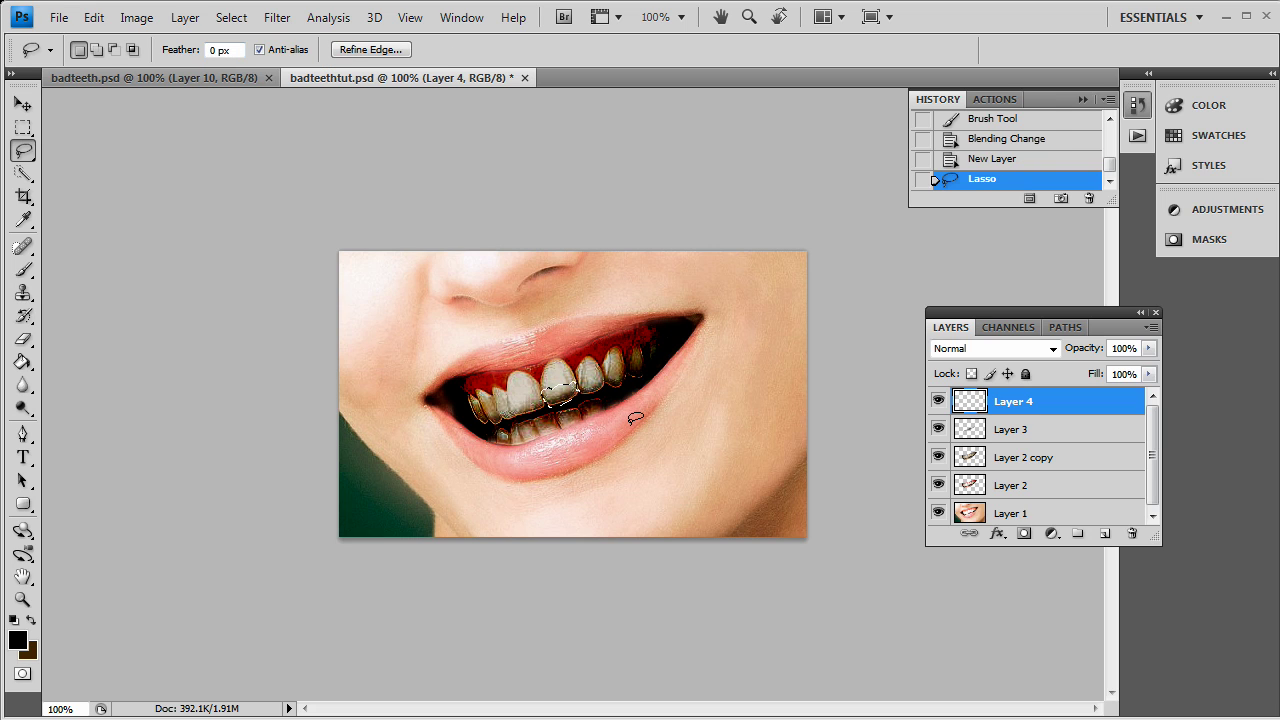
click(31, 621)
click(23, 363)
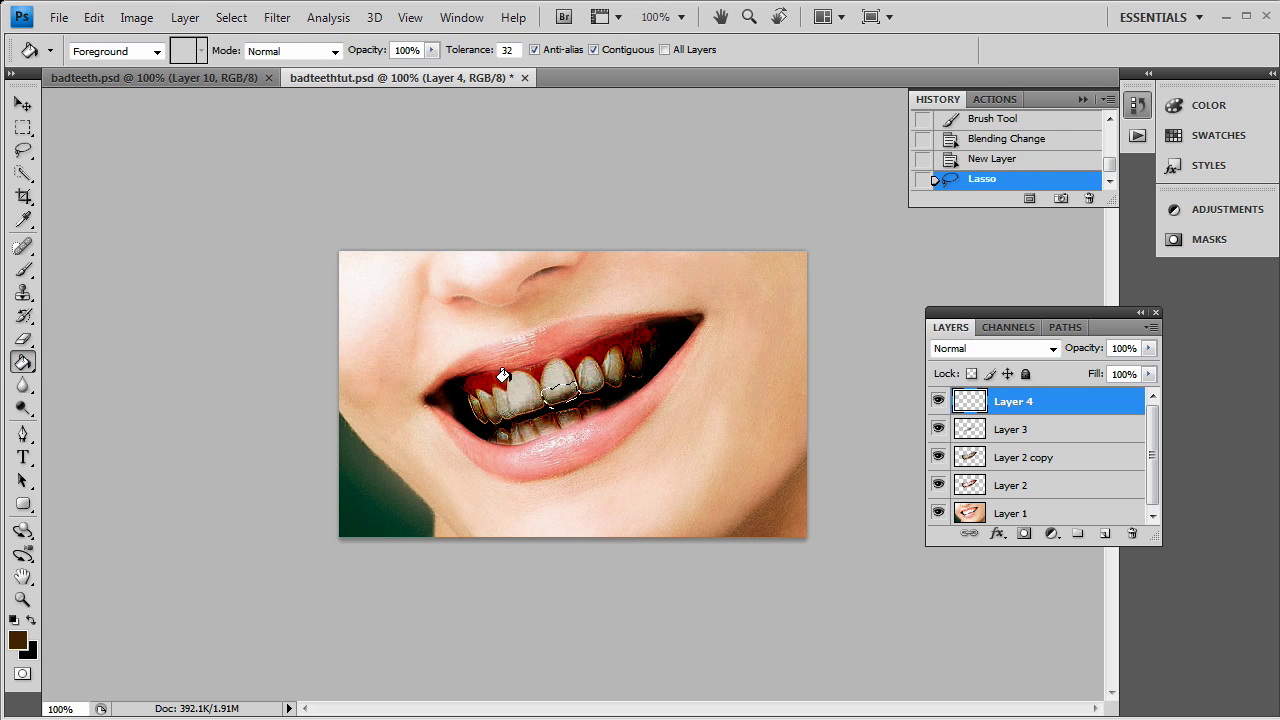
click(562, 386)
click(23, 127)
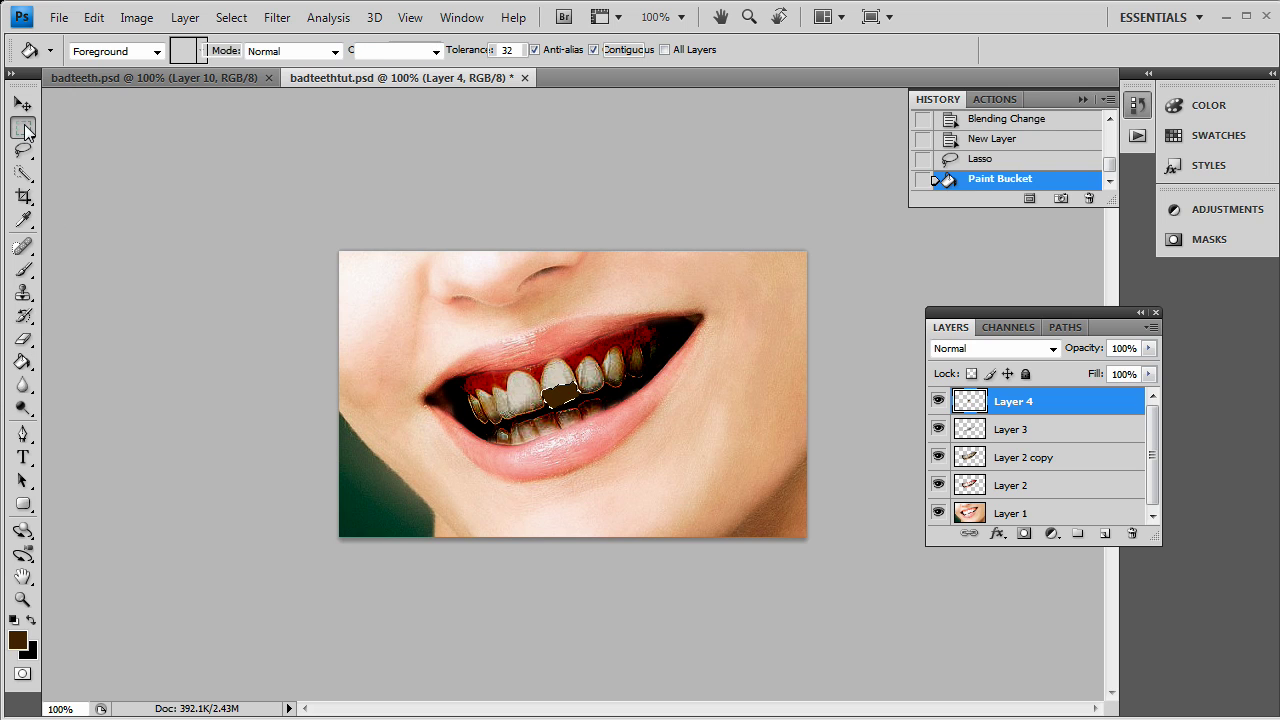
key(ctrl+d)
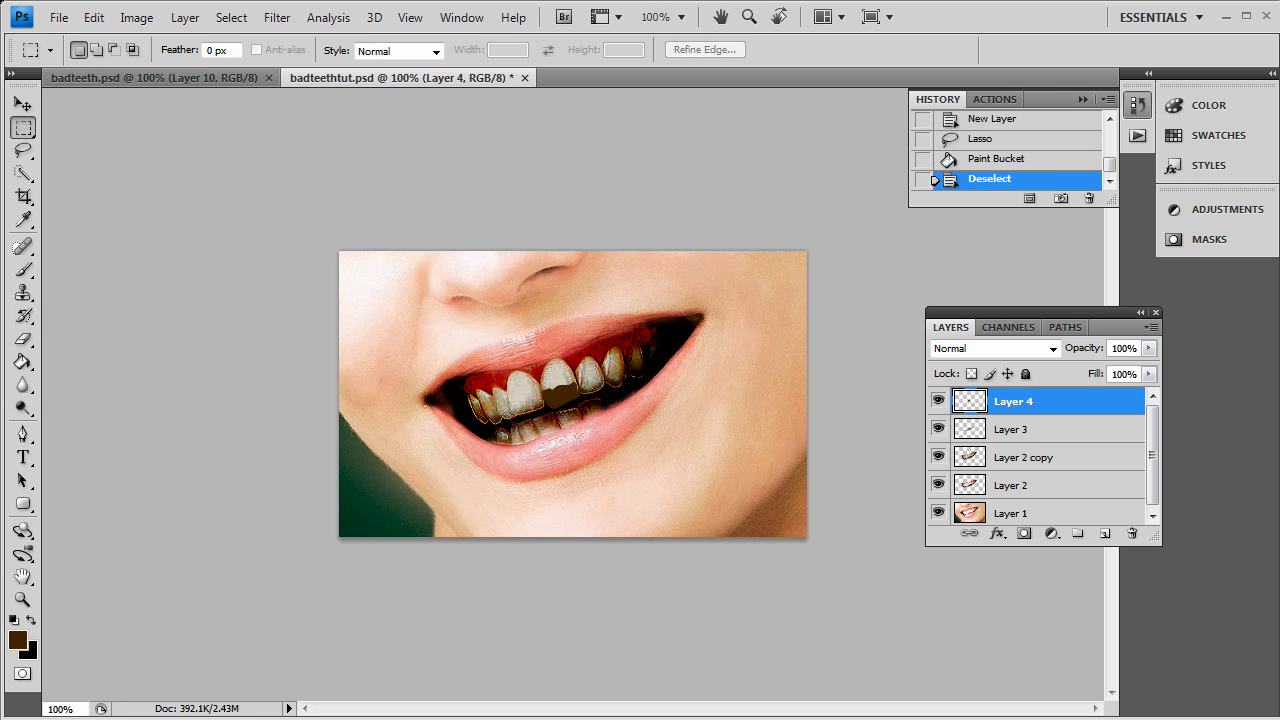
click(1029, 350)
click(970, 250)
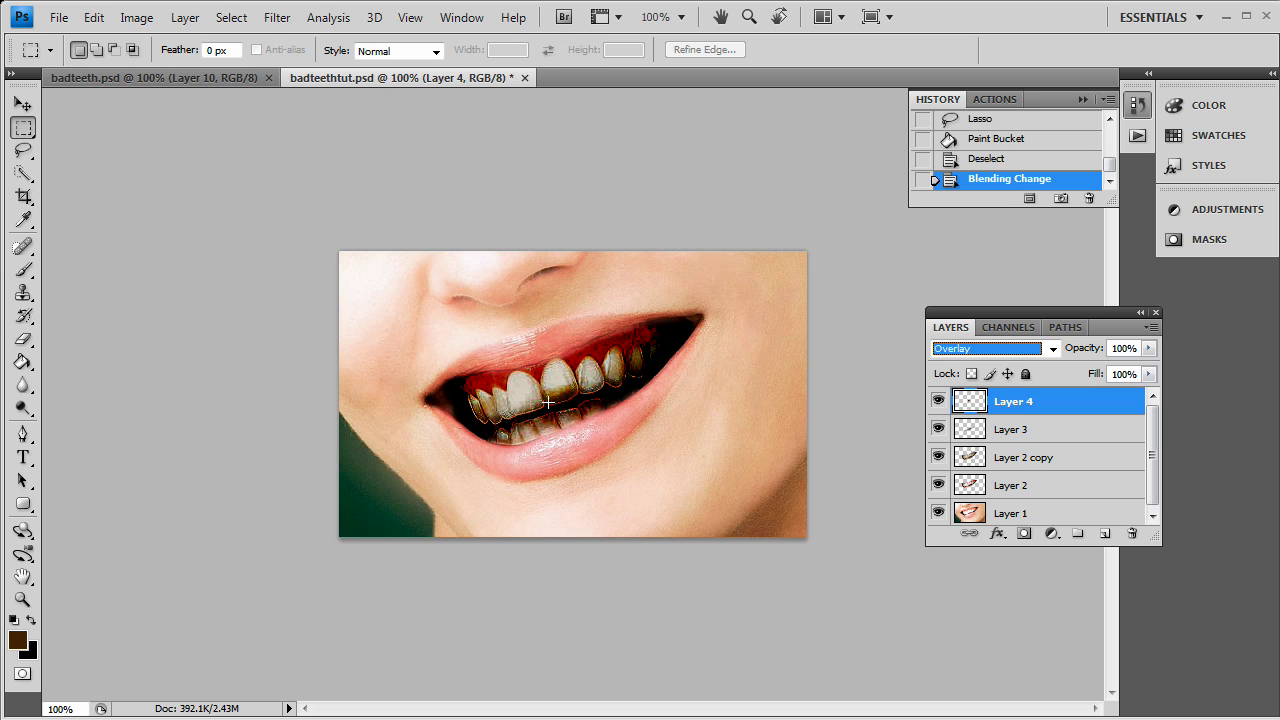
click(23, 104)
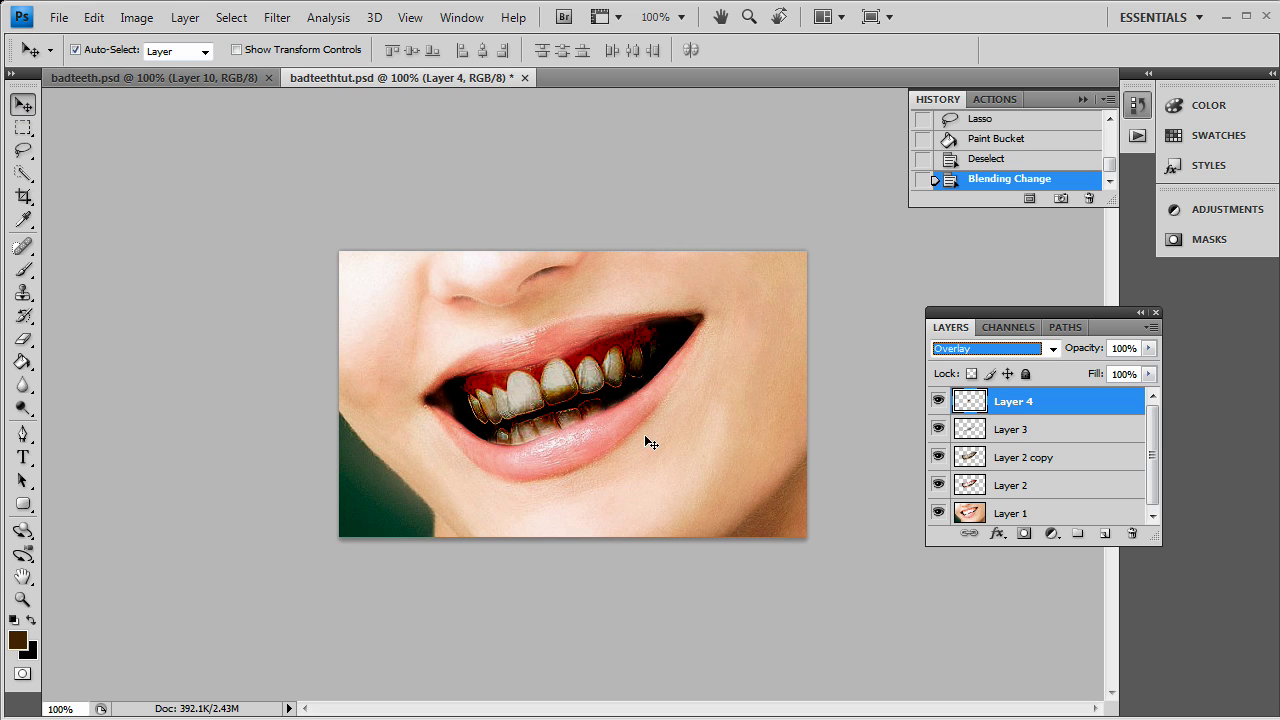
On new Layer 5, fill a lassoed gap along the teeth's lower edge with black and deselect.
click(1105, 534)
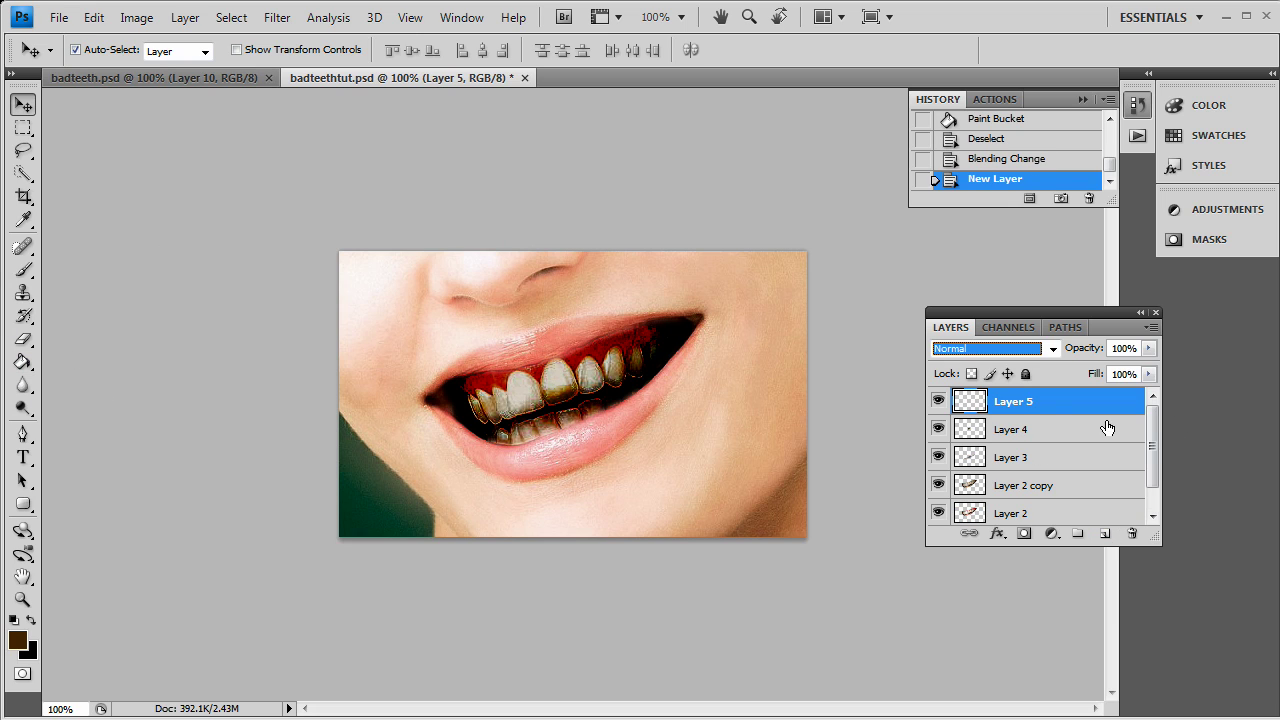
click(23, 150)
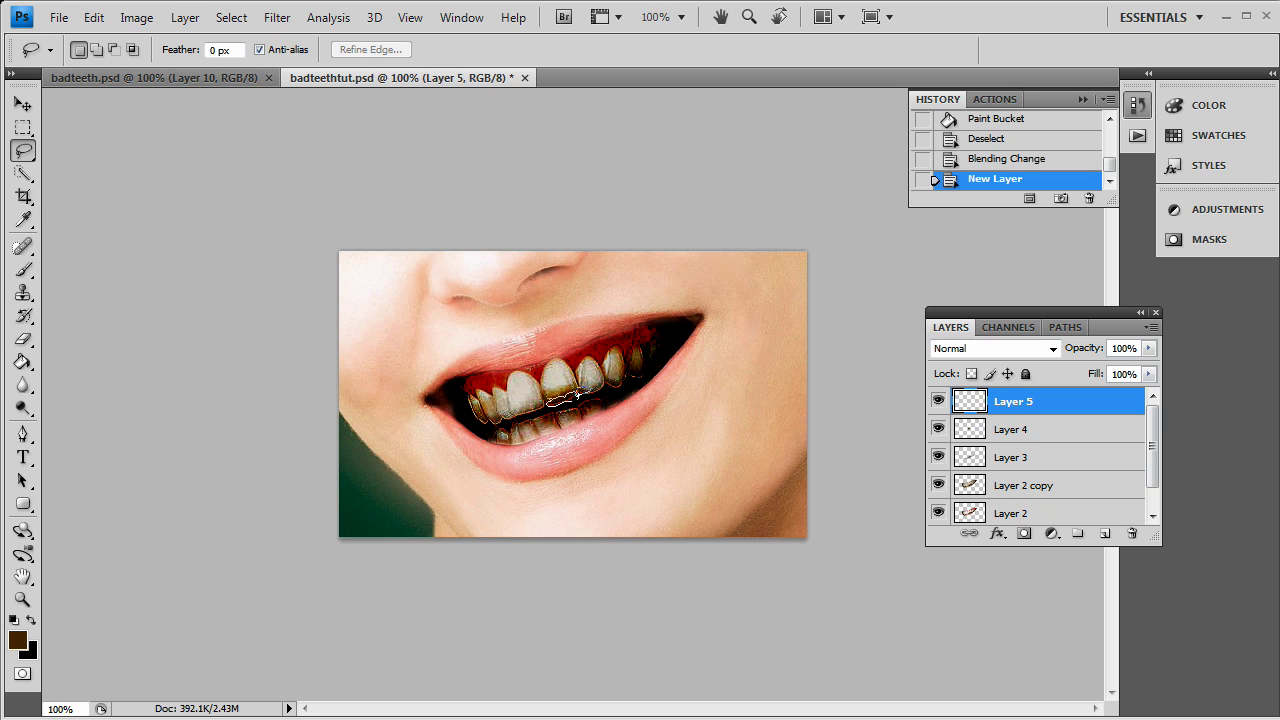
mouse_move(577, 395)
mouse_down()
mouse_move(587, 386)
mouse_move(642, 410)
mouse_up()
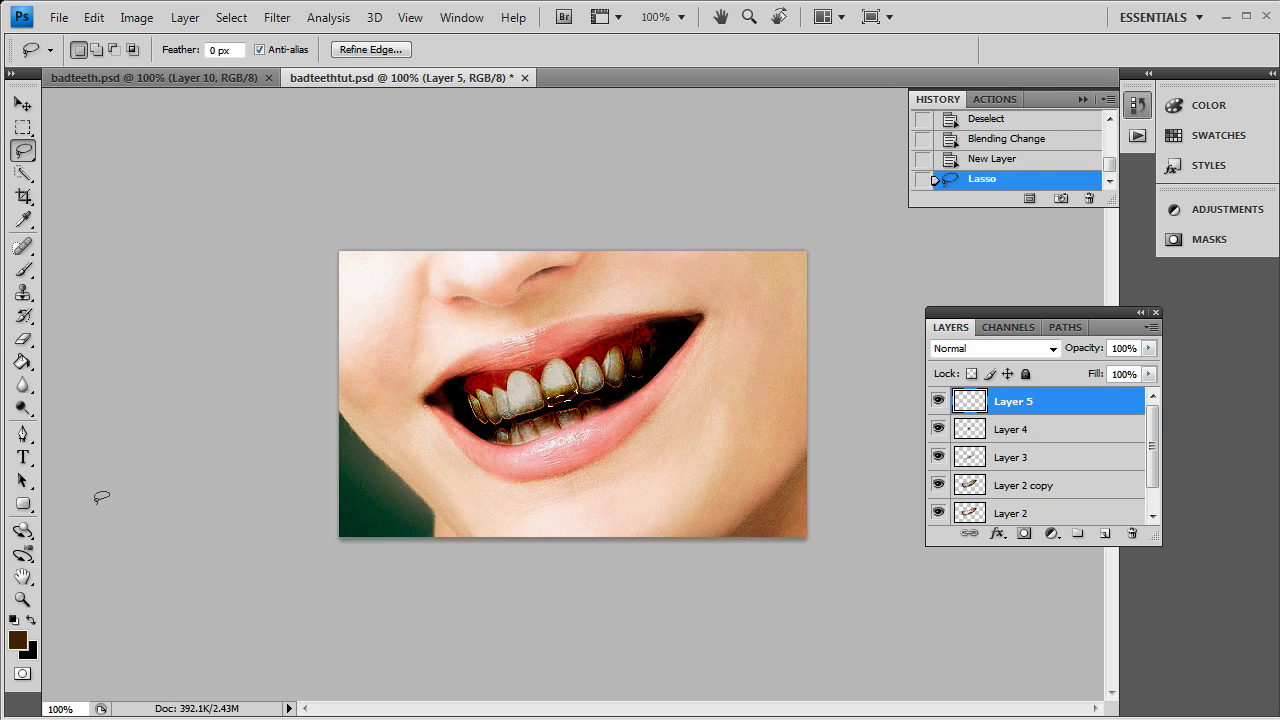
click(31, 620)
click(23, 362)
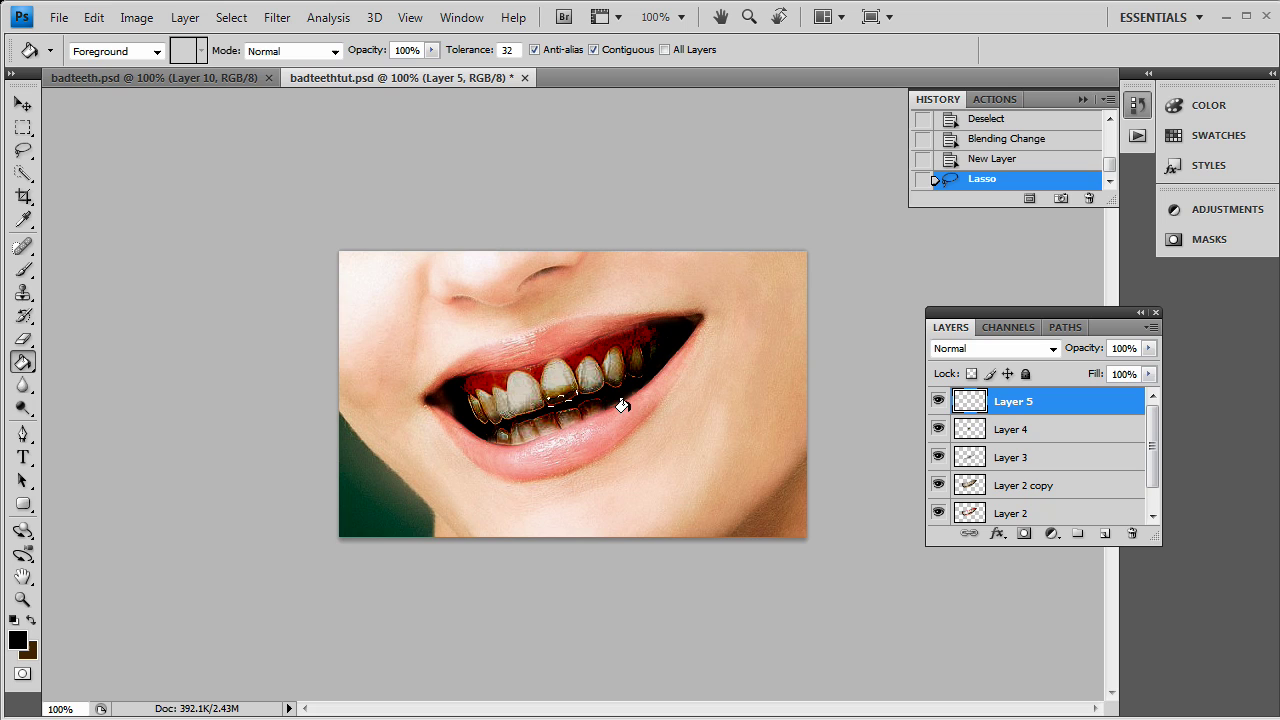
click(562, 393)
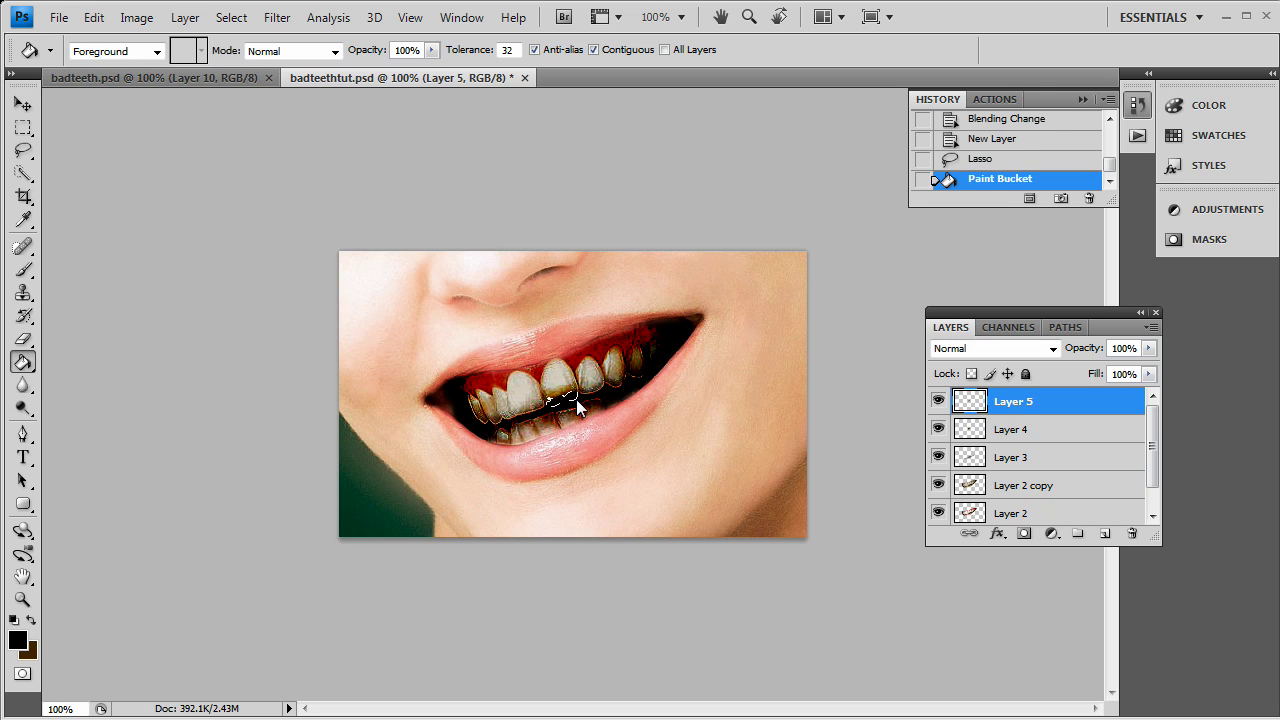
click(23, 127)
click(474, 149)
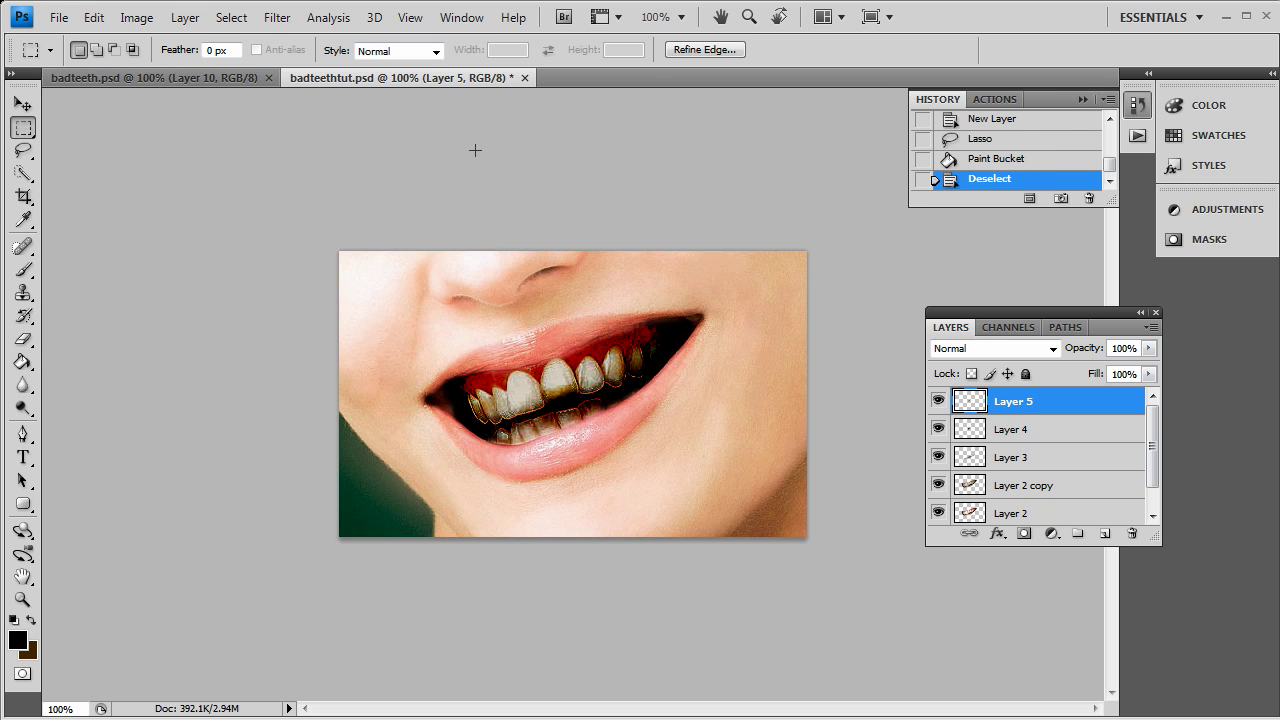
Blend Layer 5 as Overlay and add an empty Layer 6.
click(1030, 346)
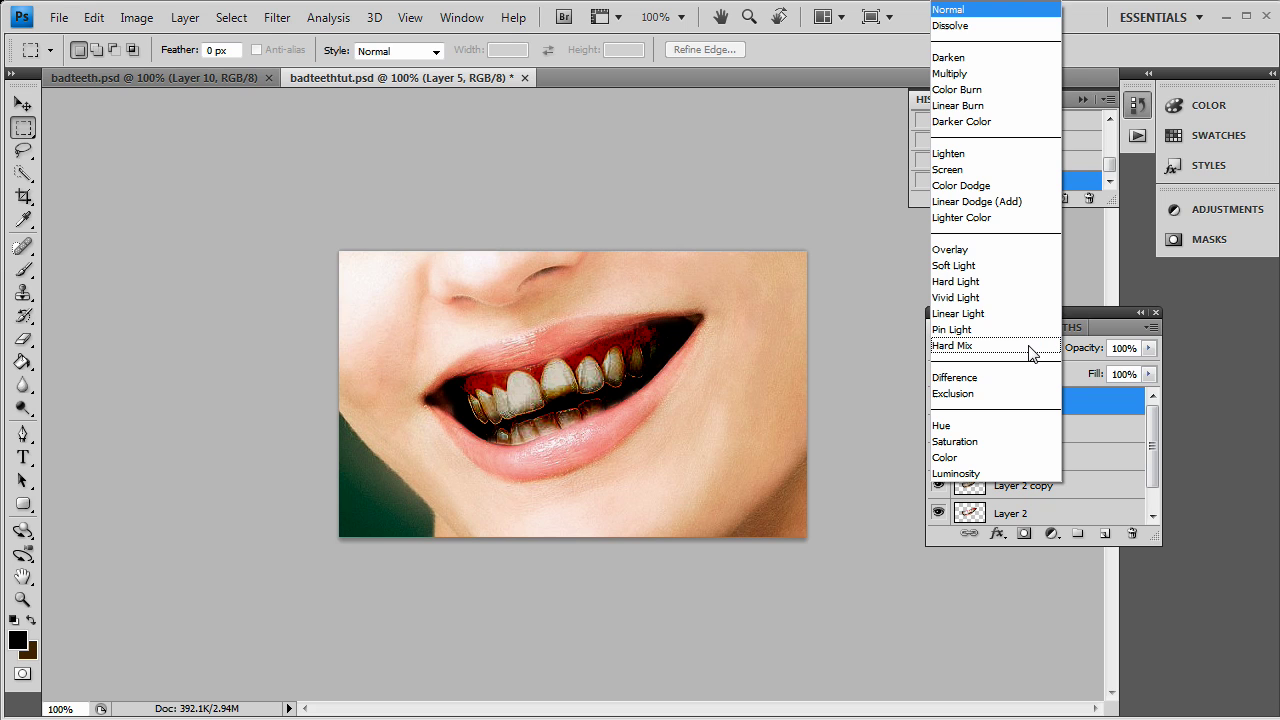
click(968, 249)
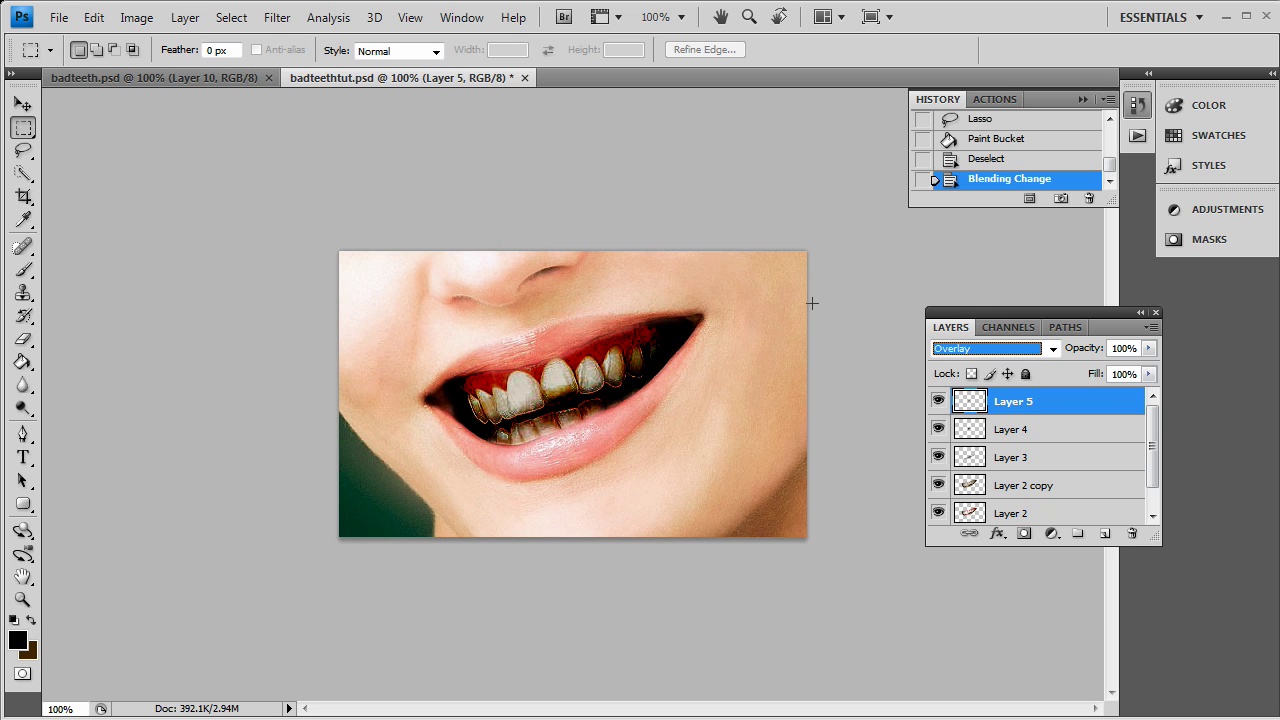
click(1105, 533)
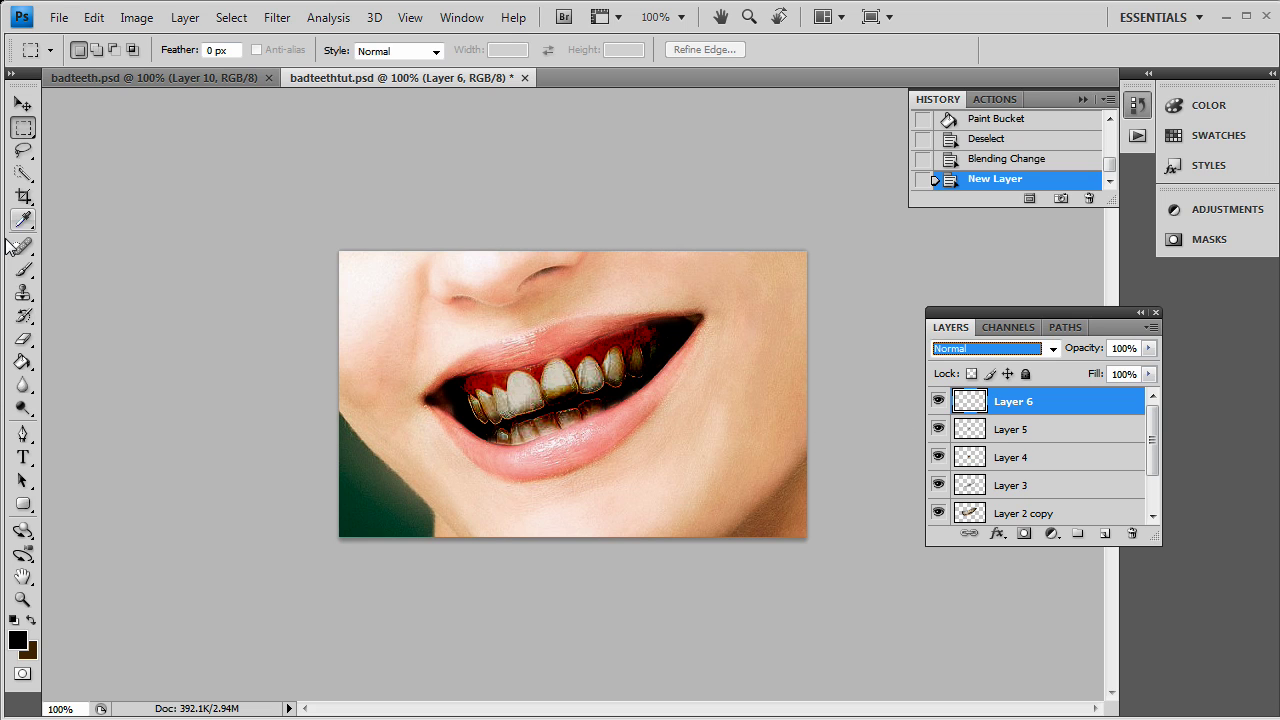
Pick the 23 px scatter brush and test dark strokes on the teeth, then undo them.
click(23, 269)
click(117, 52)
scroll(177, 283, down, 3)
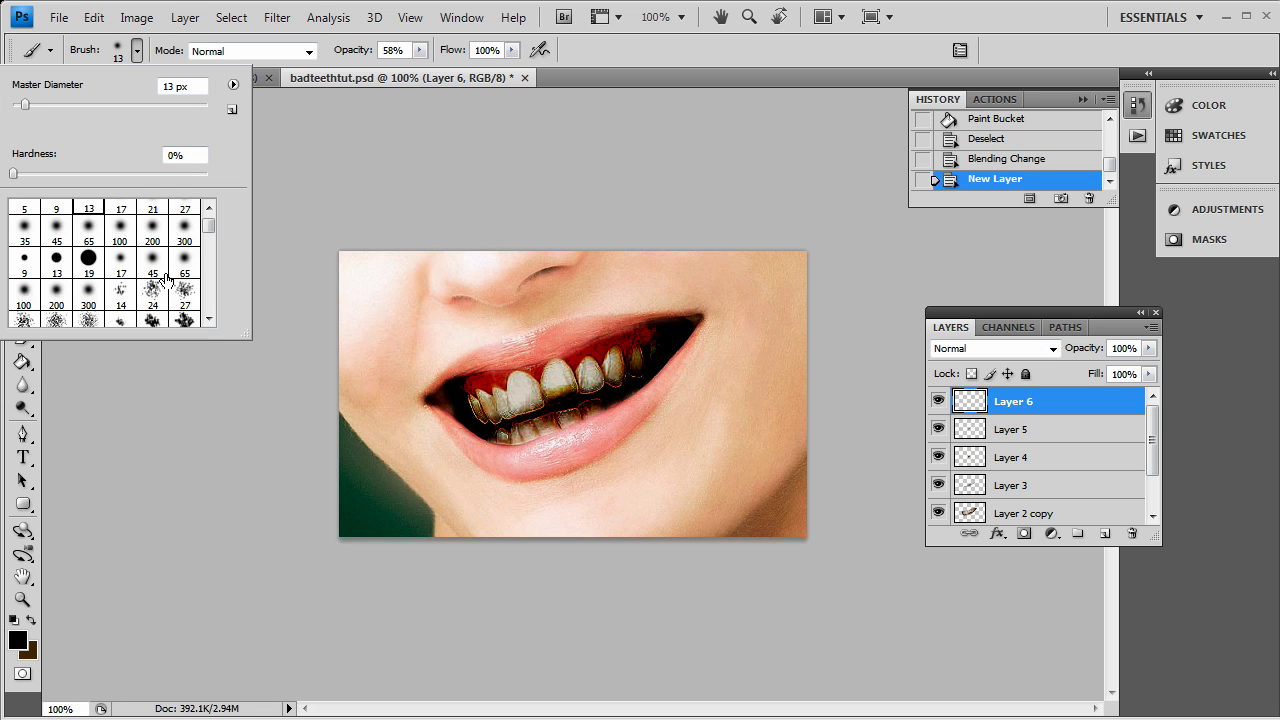
scroll(170, 258, down, 2)
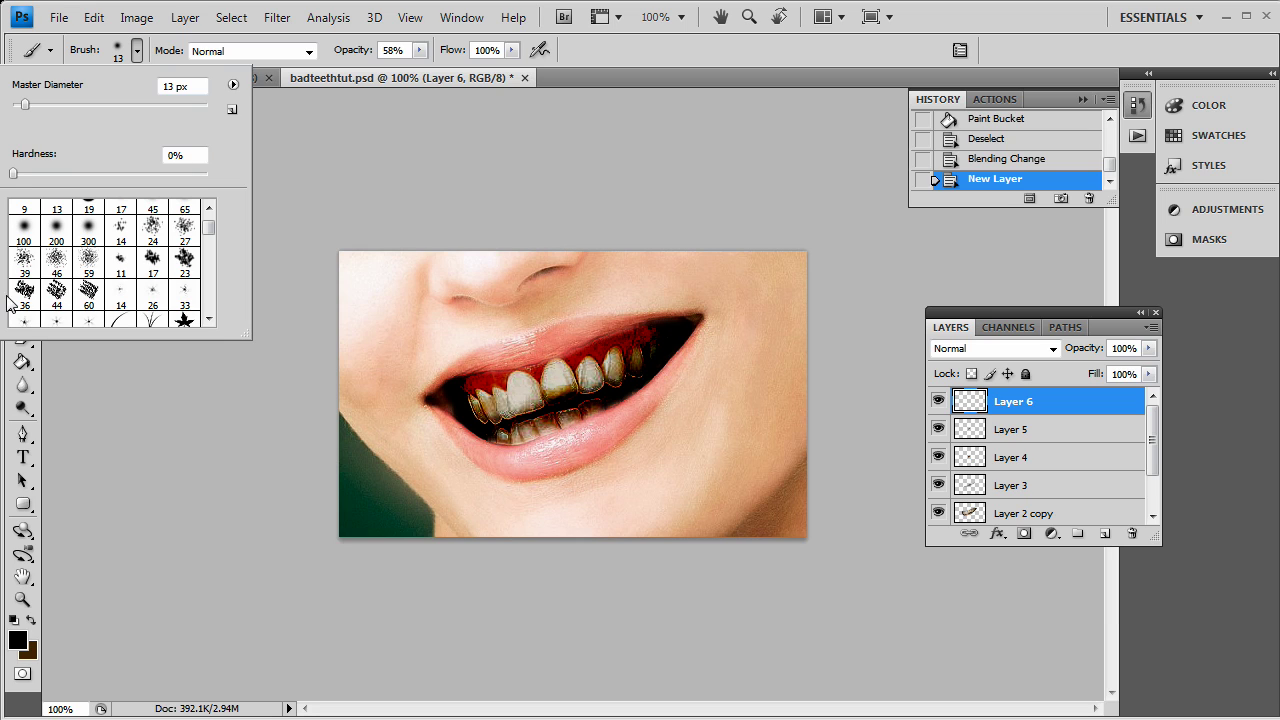
click(187, 264)
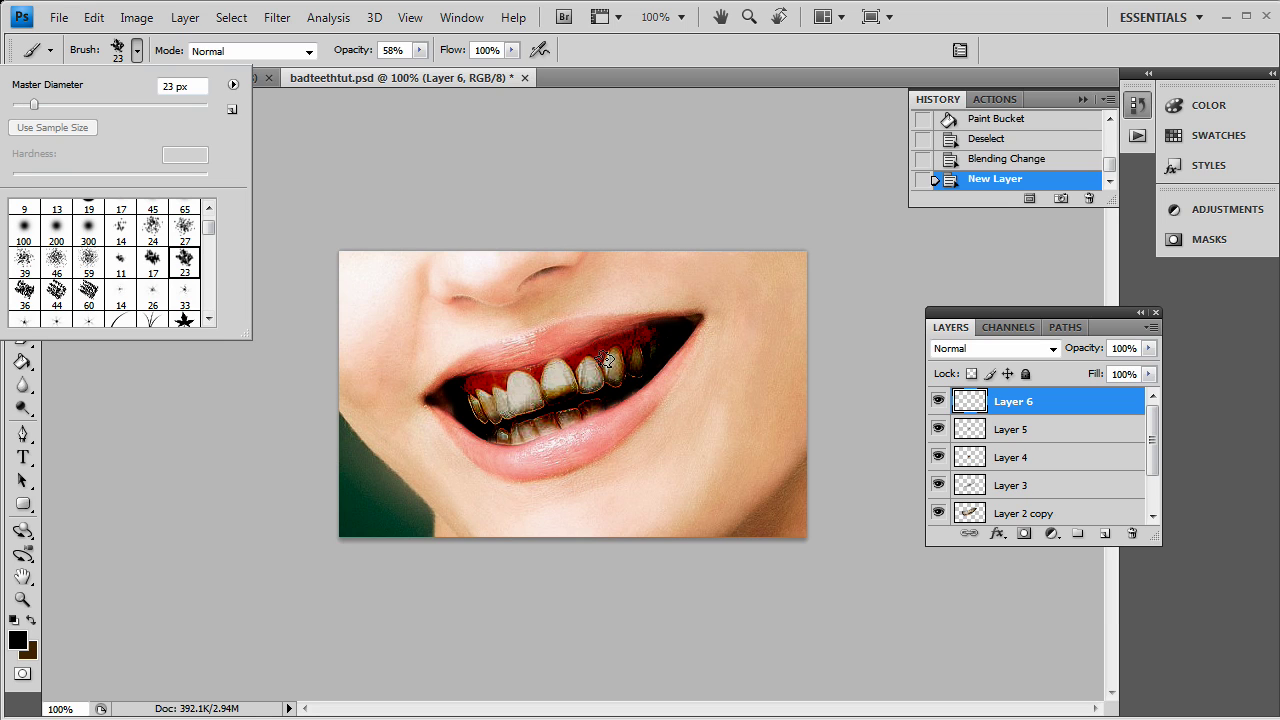
click(700, 134)
click(609, 417)
drag(592, 373, 530, 390)
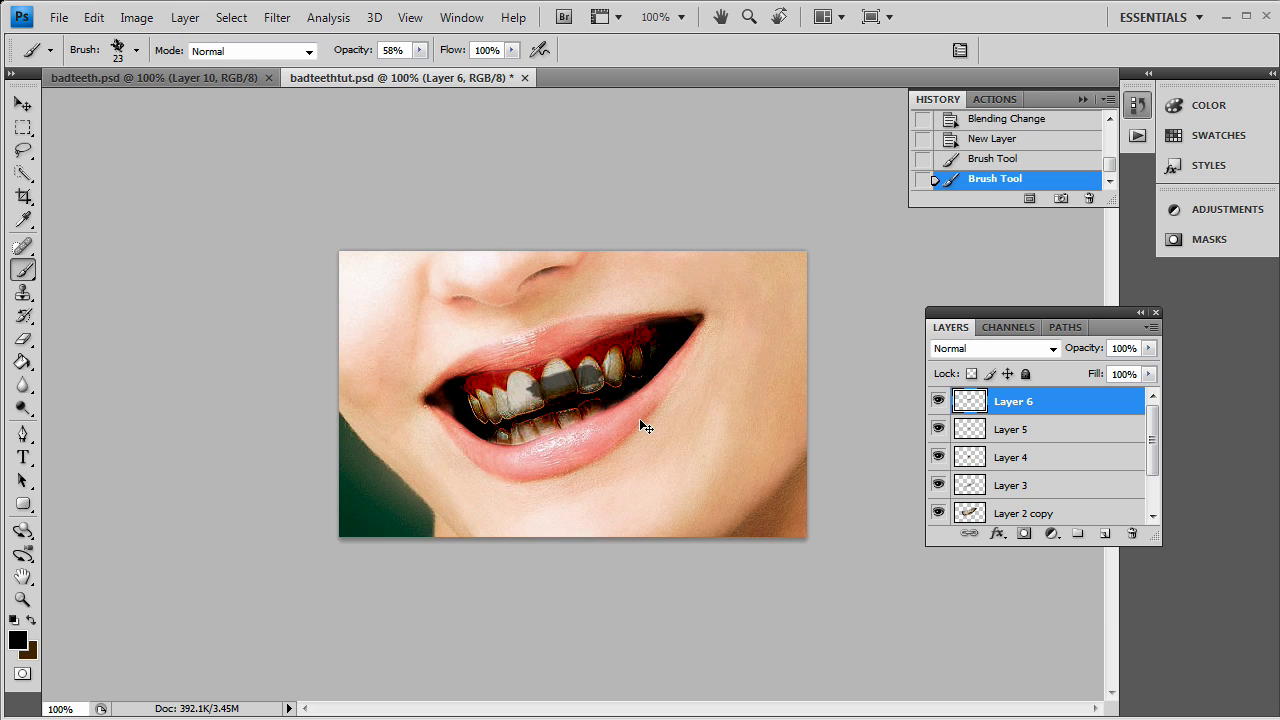
key(ctrl+z)
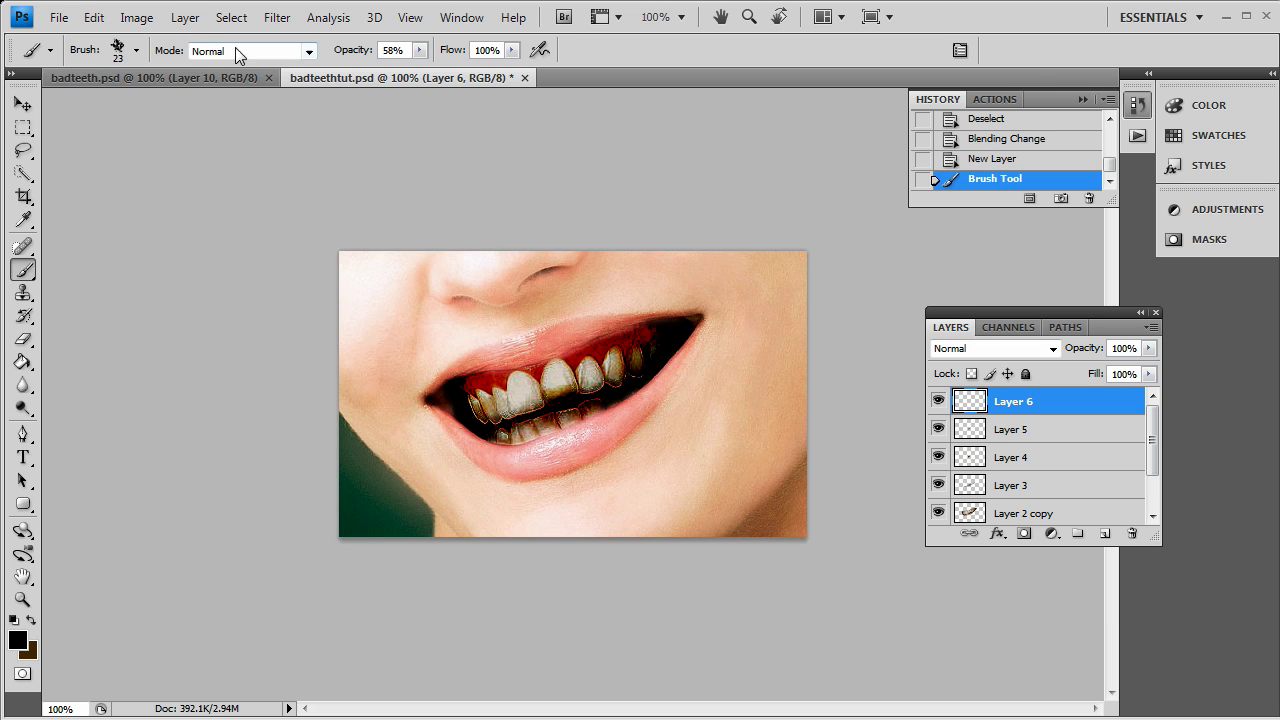
Try the 24 px and 36 px grunge brushes with test dabs, undoing each one.
click(118, 50)
click(152, 228)
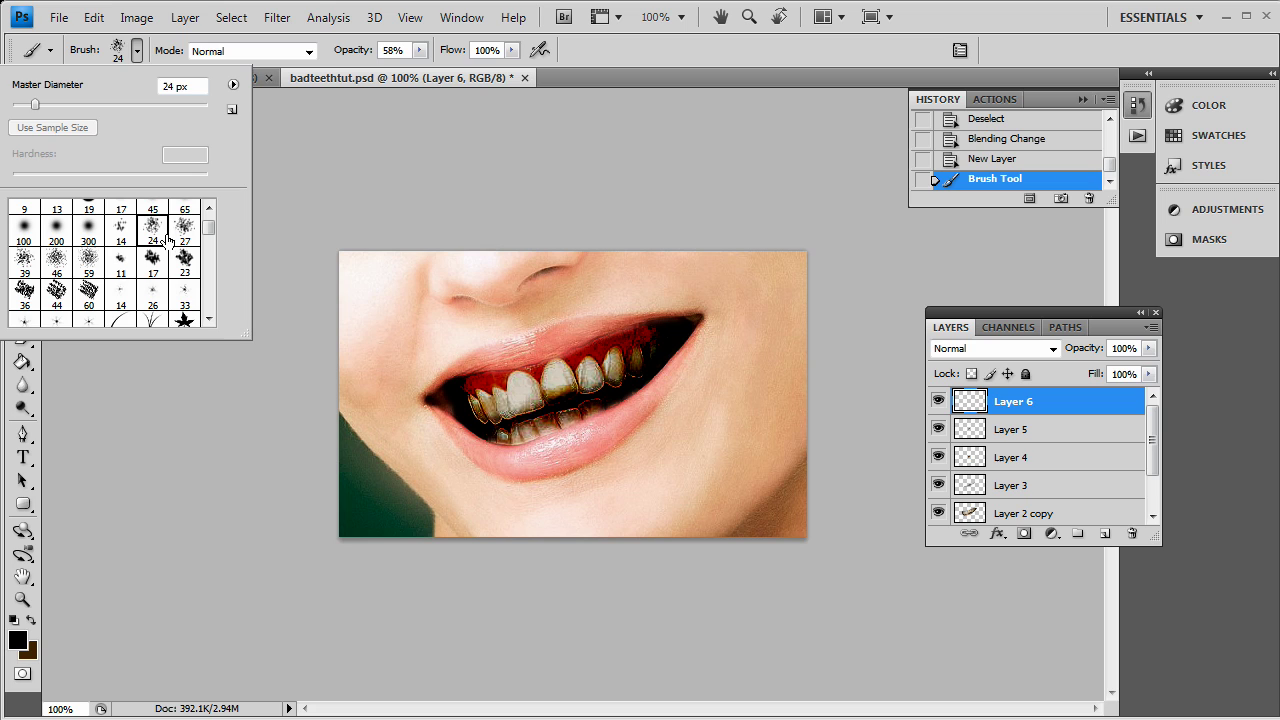
click(549, 381)
click(549, 381)
key(ctrl+z)
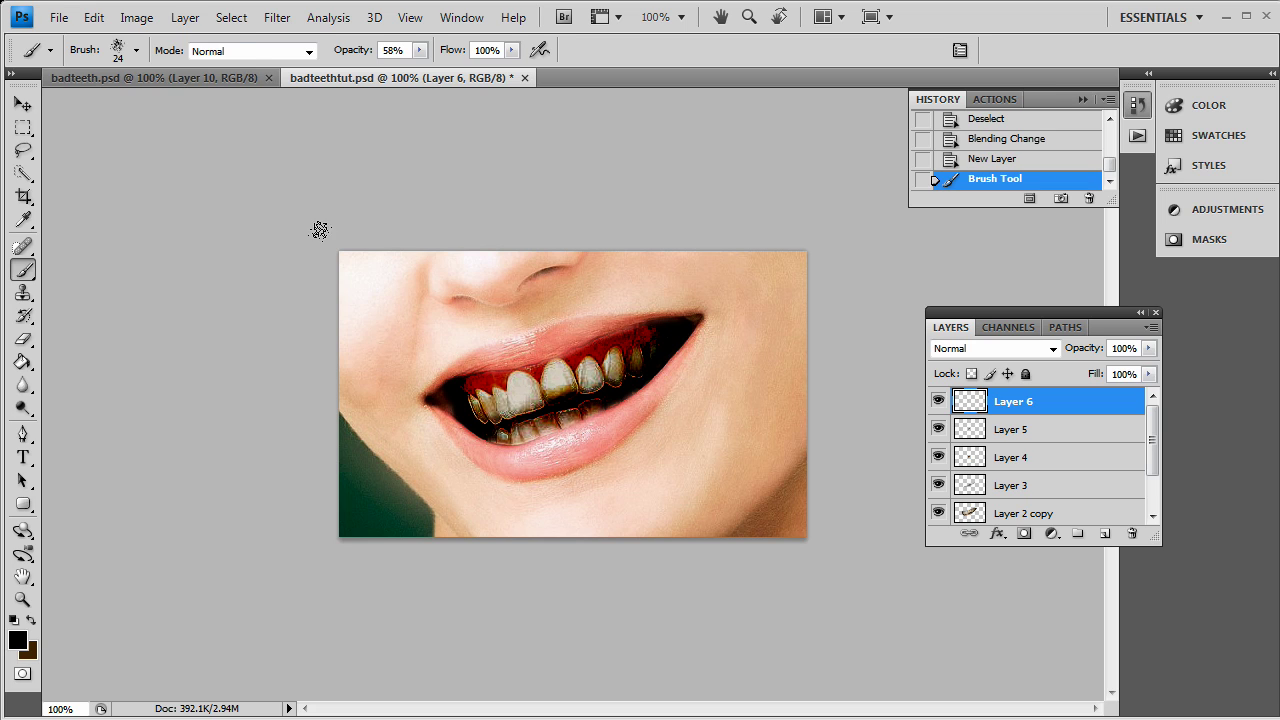
click(137, 51)
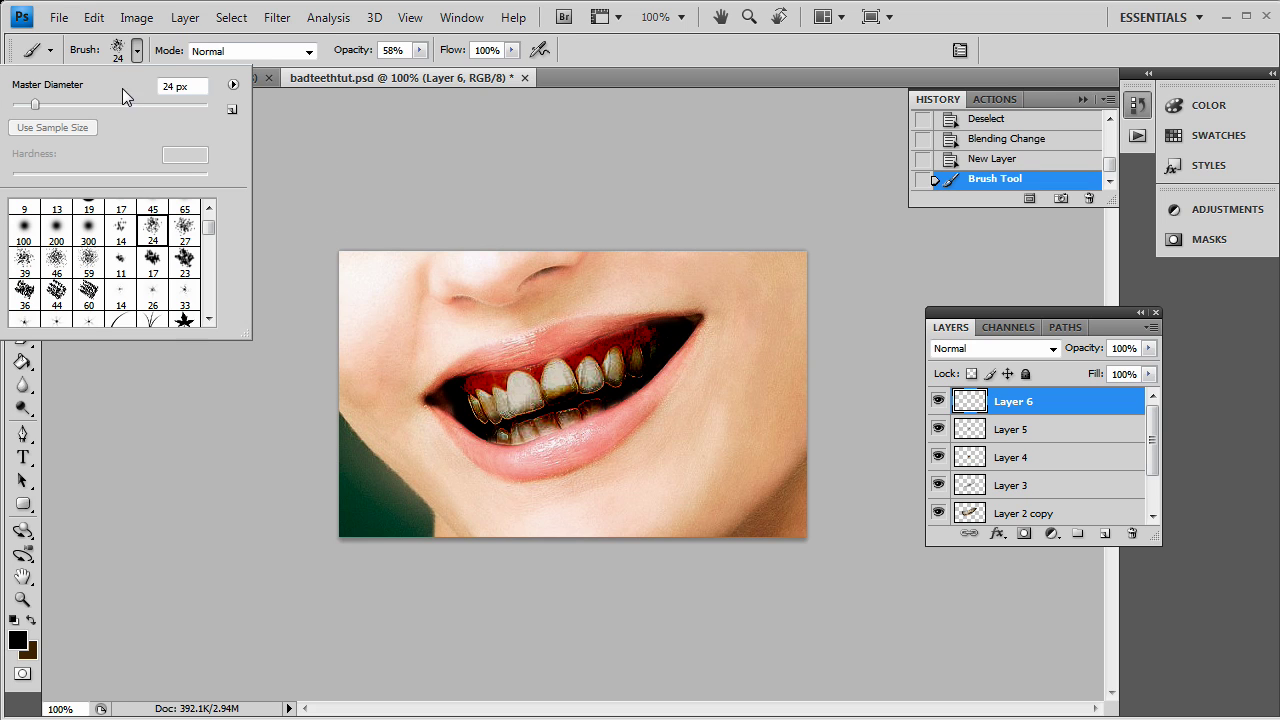
click(24, 290)
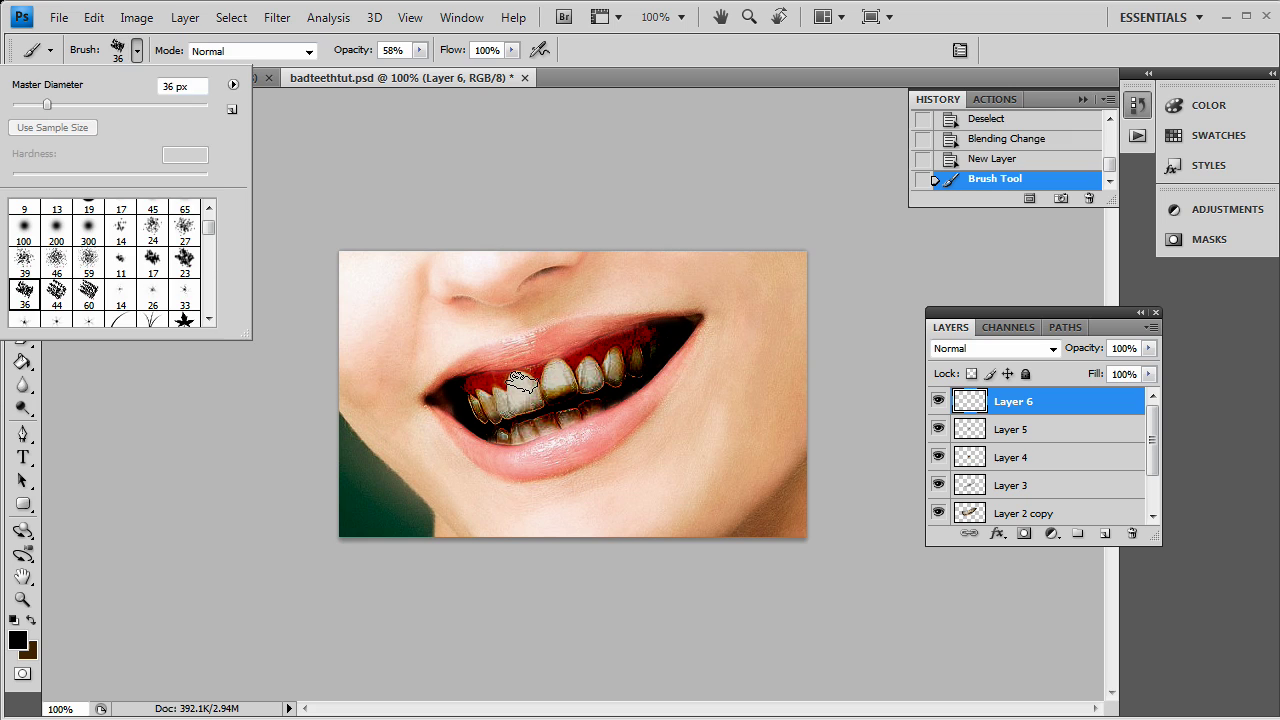
click(522, 383)
key(ctrl+z)
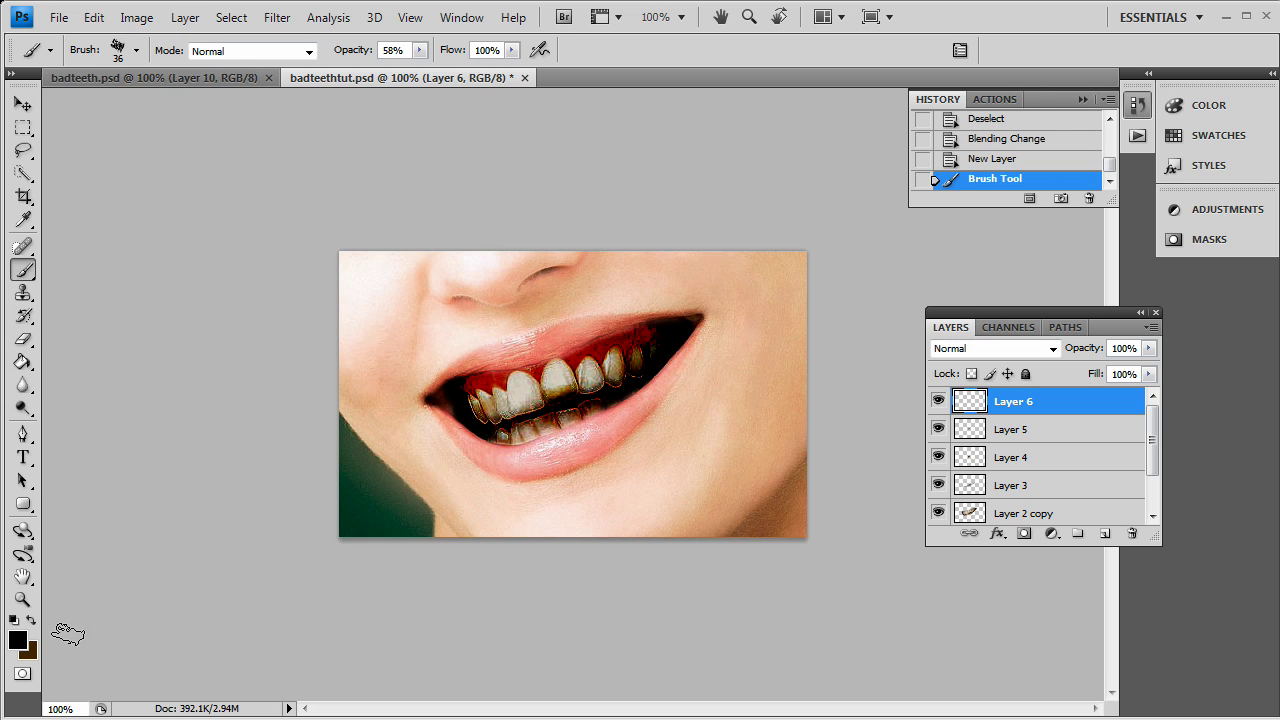
Make brown the foreground, blend Layer 6 as Overlay, and paint brown stains over the upper teeth.
click(30, 621)
click(985, 348)
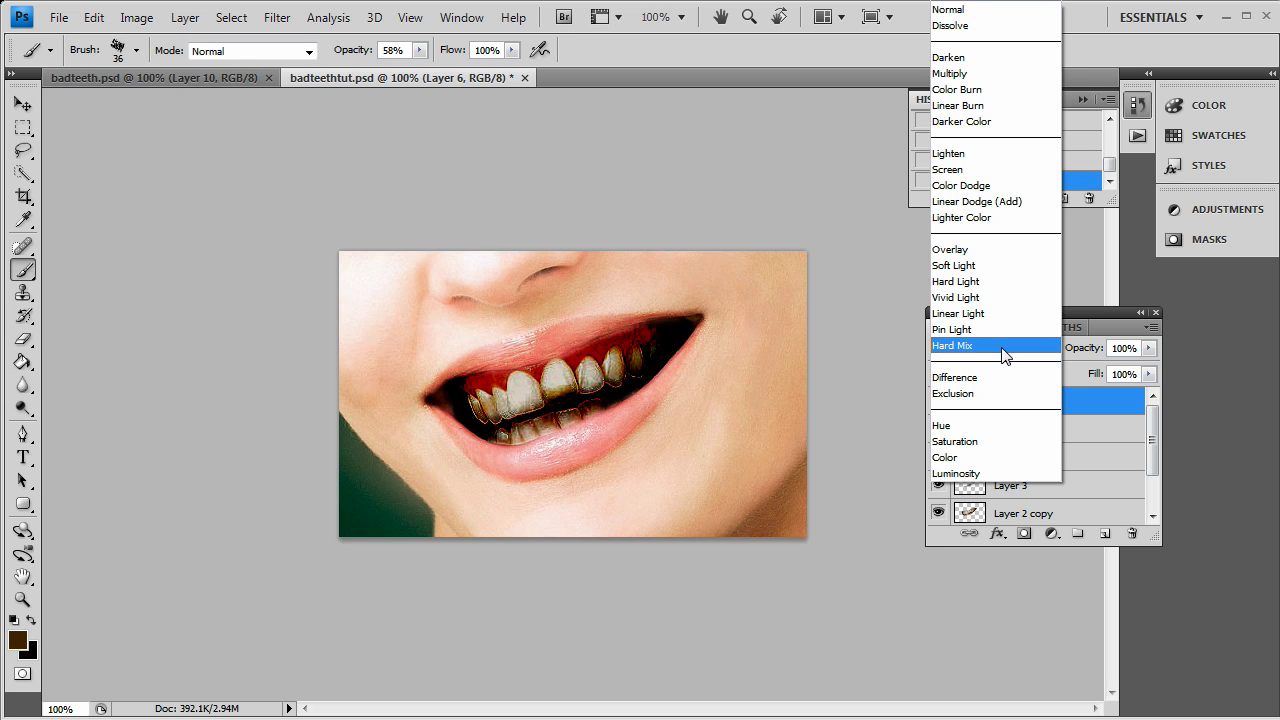
click(965, 251)
click(524, 382)
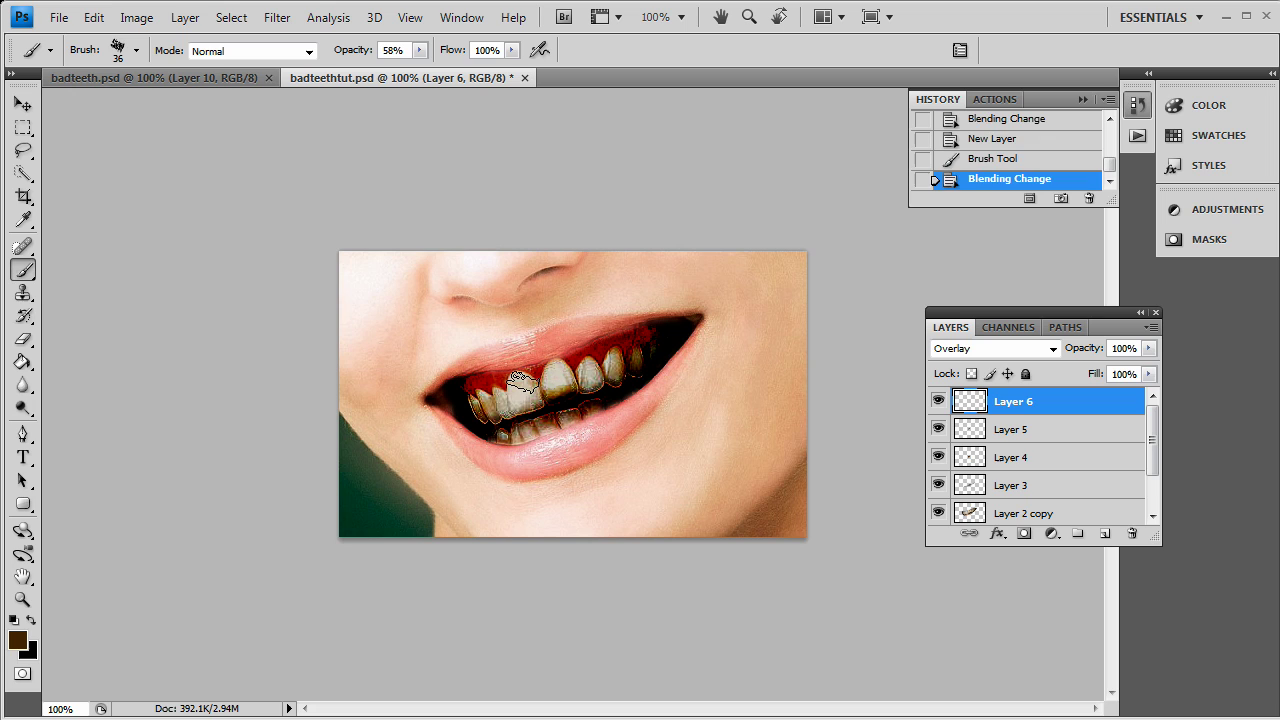
mouse_move(495, 405)
mouse_down()
mouse_move(539, 429)
mouse_move(501, 421)
mouse_move(617, 397)
mouse_move(552, 373)
mouse_move(539, 420)
mouse_move(558, 396)
mouse_up()
Switch to the 11 px grunge brush and paint fine brown strokes along the teeth.
click(136, 50)
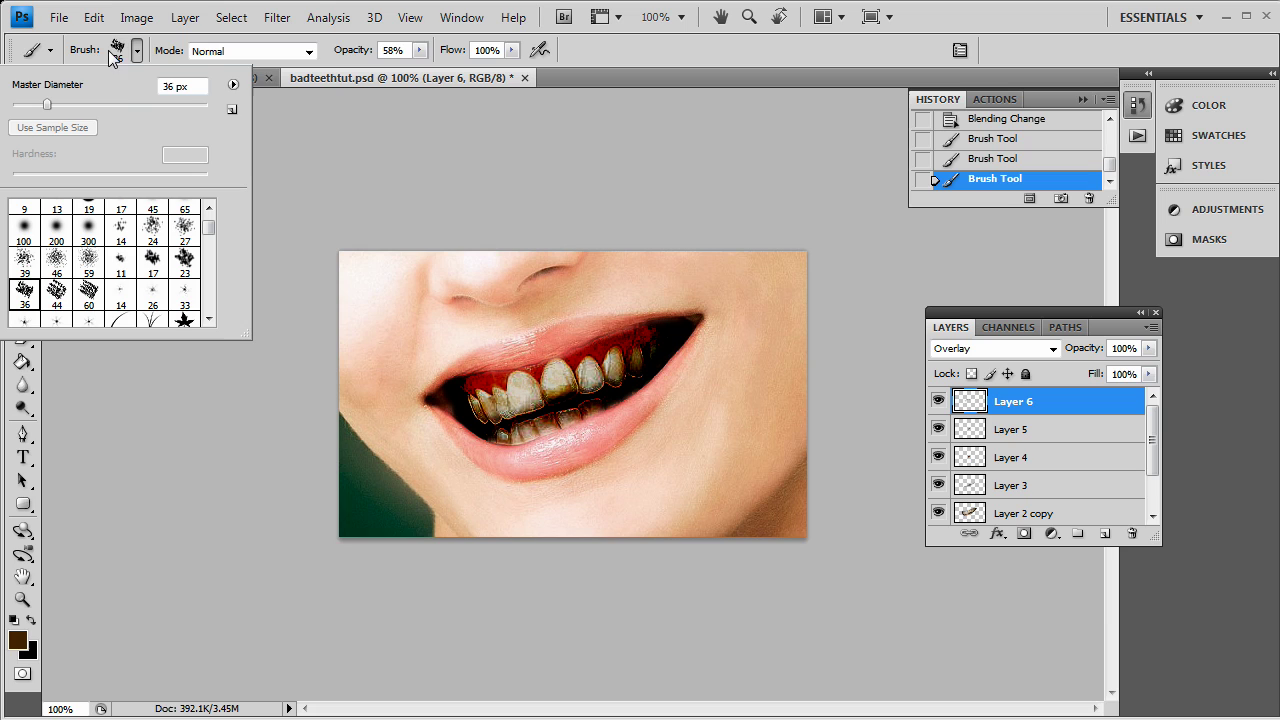
click(120, 262)
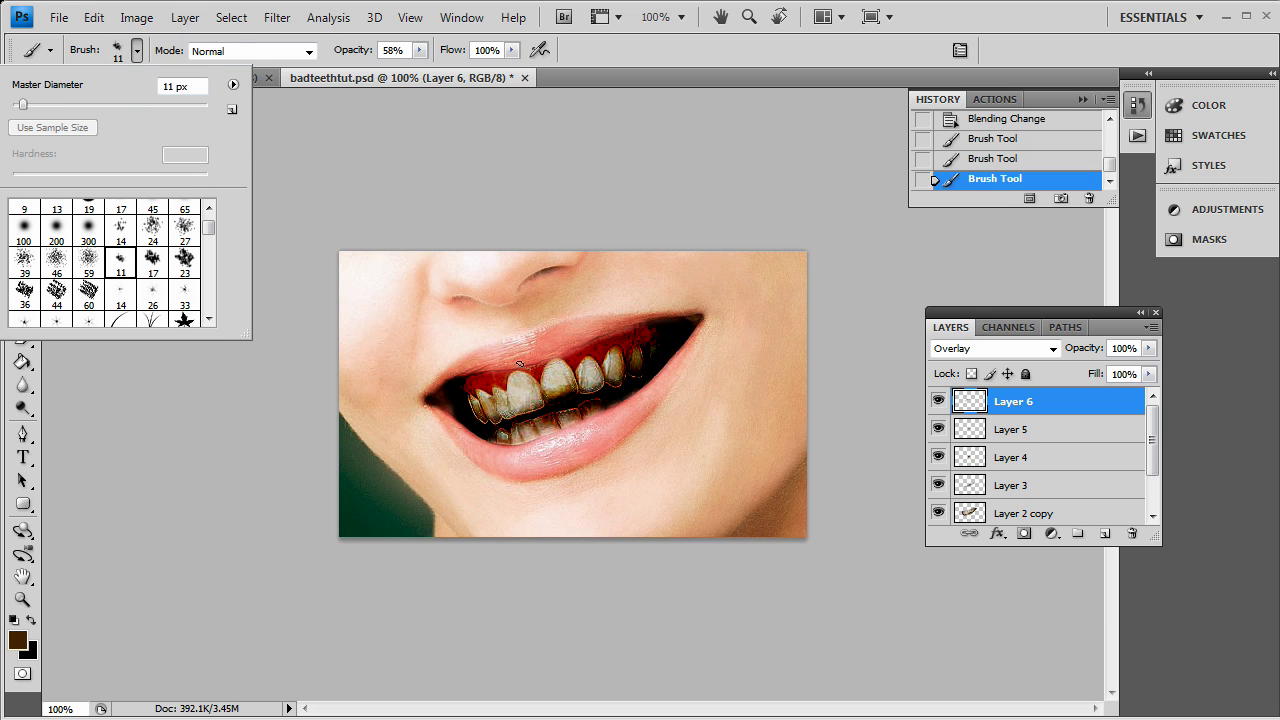
click(549, 371)
drag(549, 371, 545, 398)
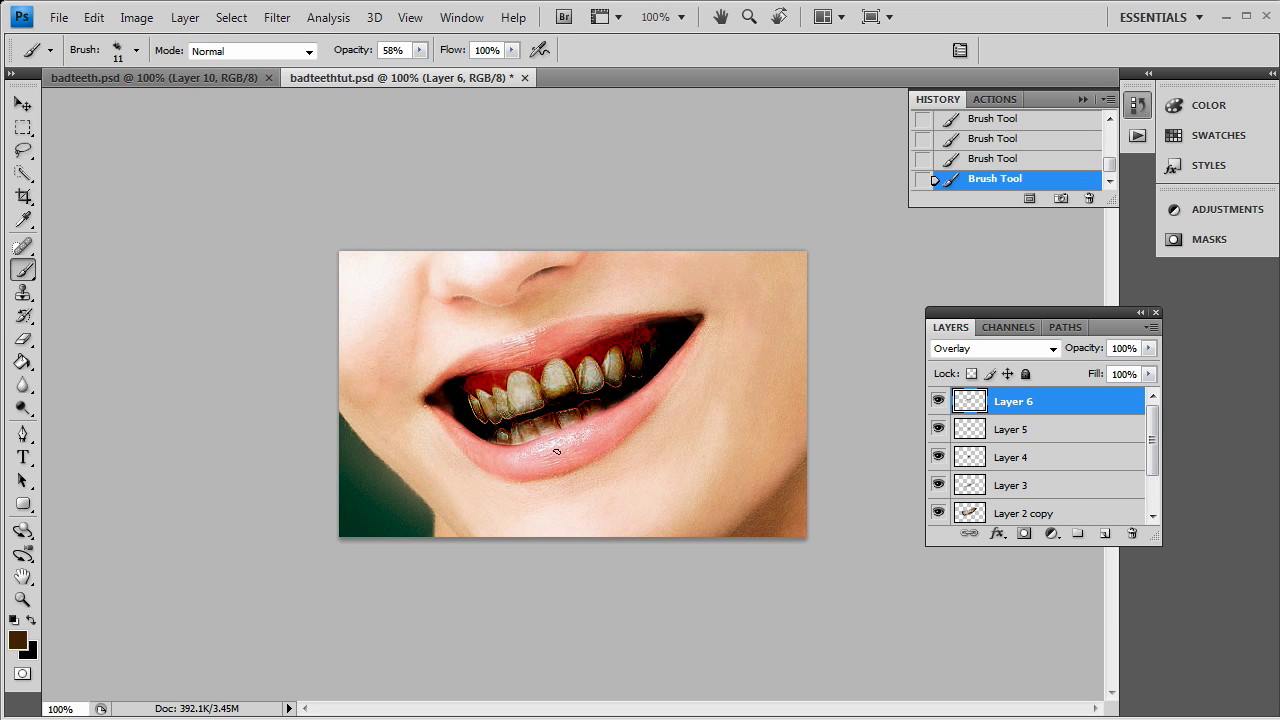
On new Layer 7, fill a lassoed upper front tooth with brown, deselect, and blend as Overlay.
click(1105, 533)
click(23, 150)
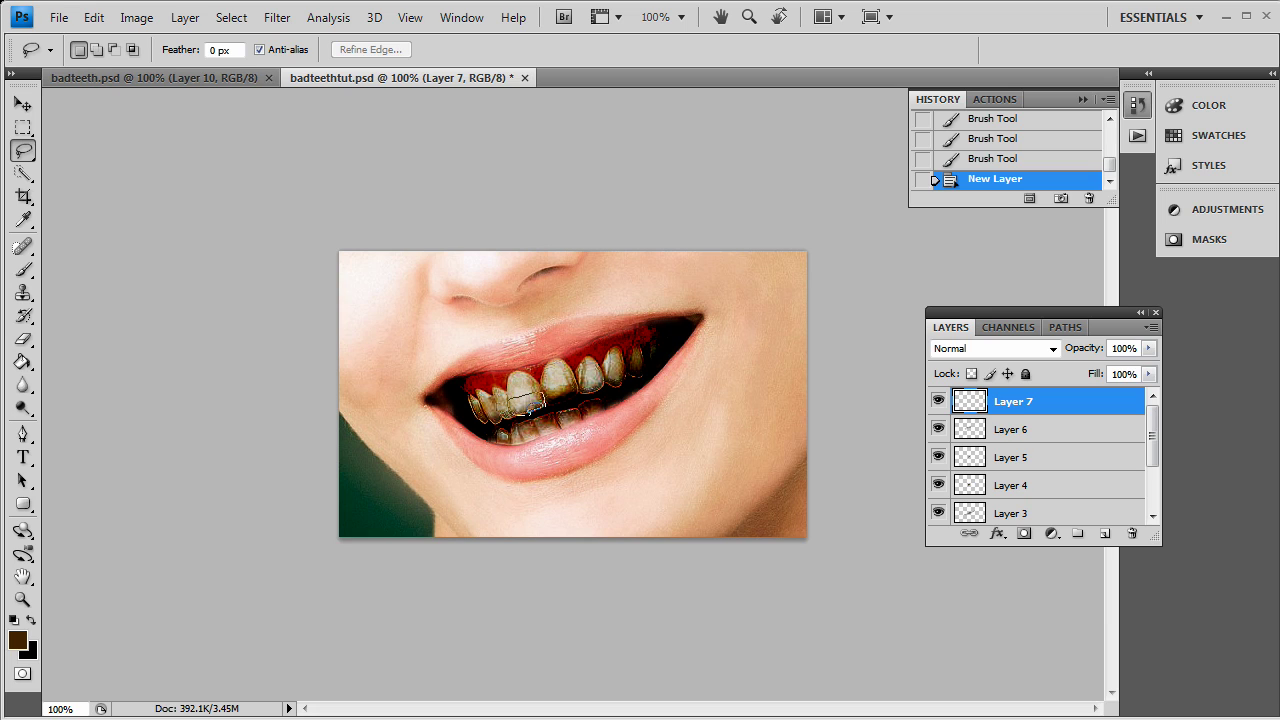
drag(548, 400, 576, 408)
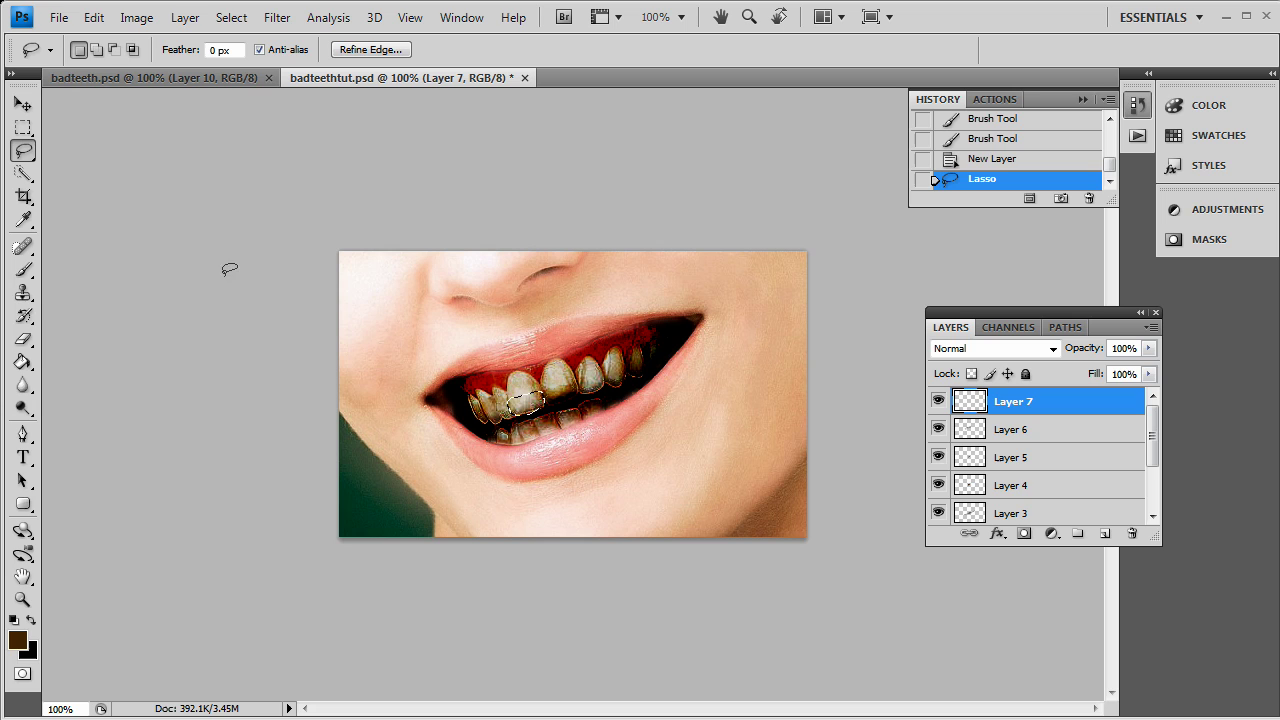
click(23, 361)
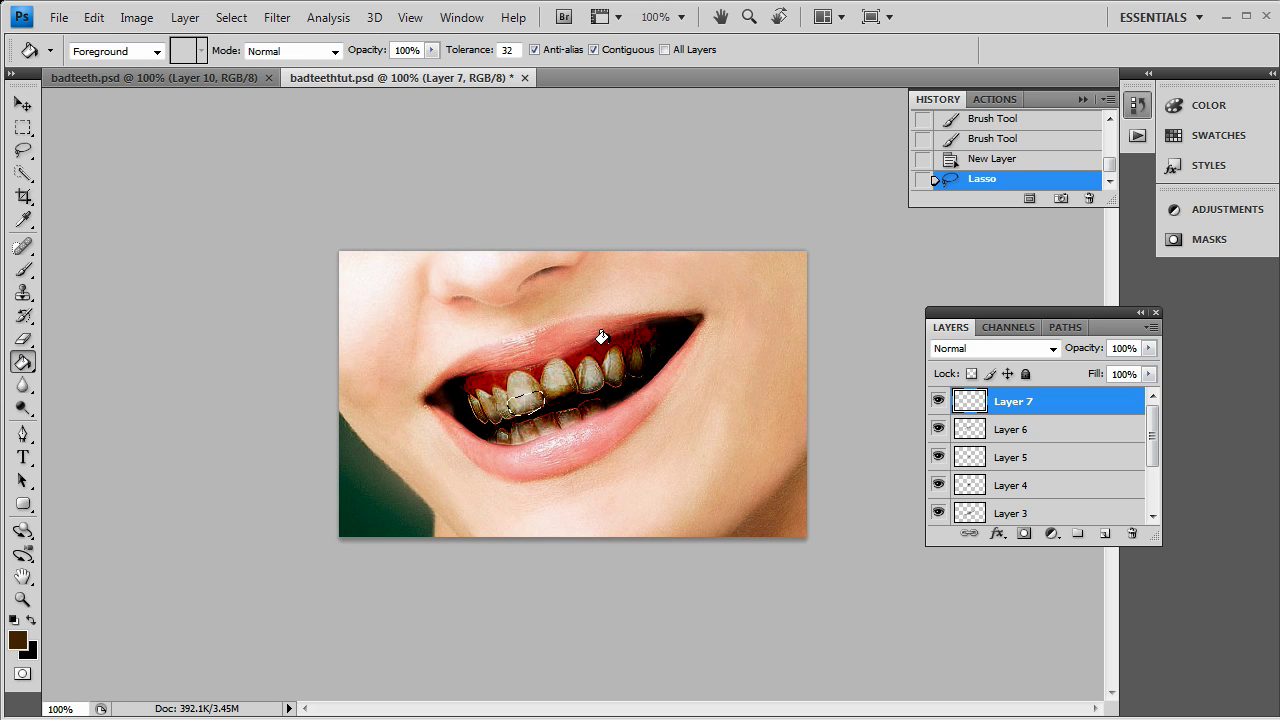
click(512, 402)
click(23, 127)
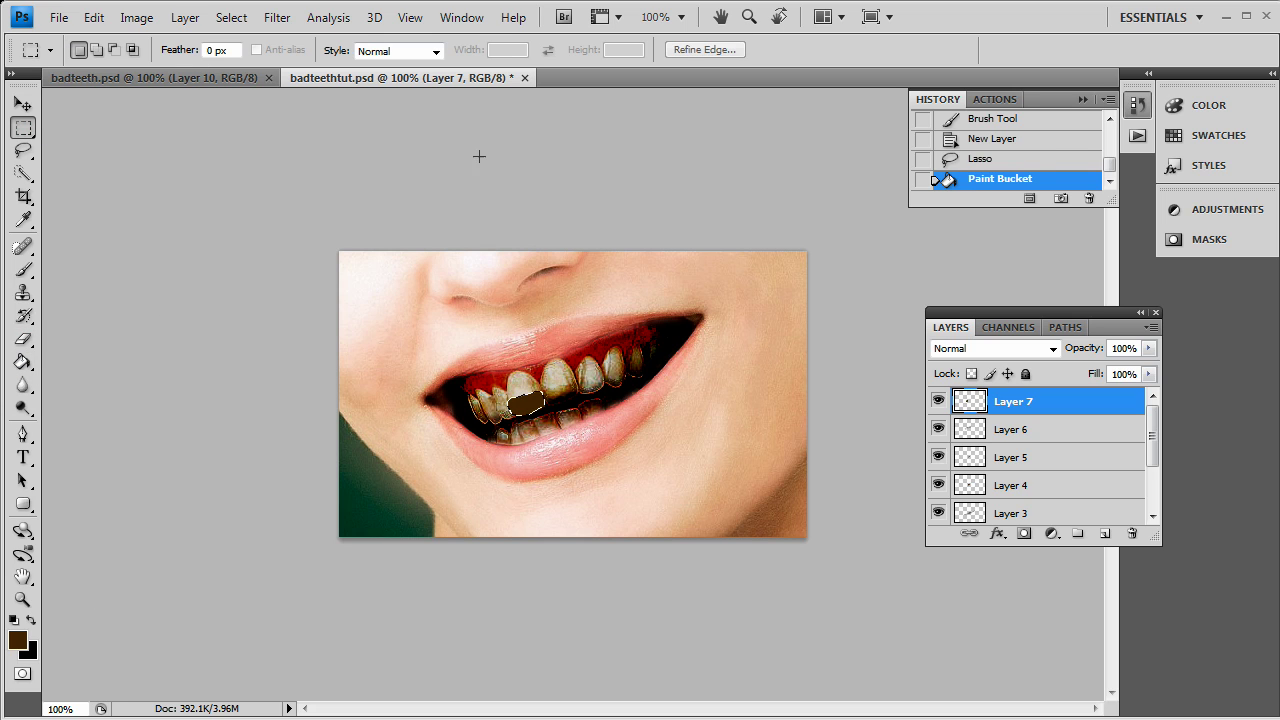
key(ctrl+d)
click(975, 348)
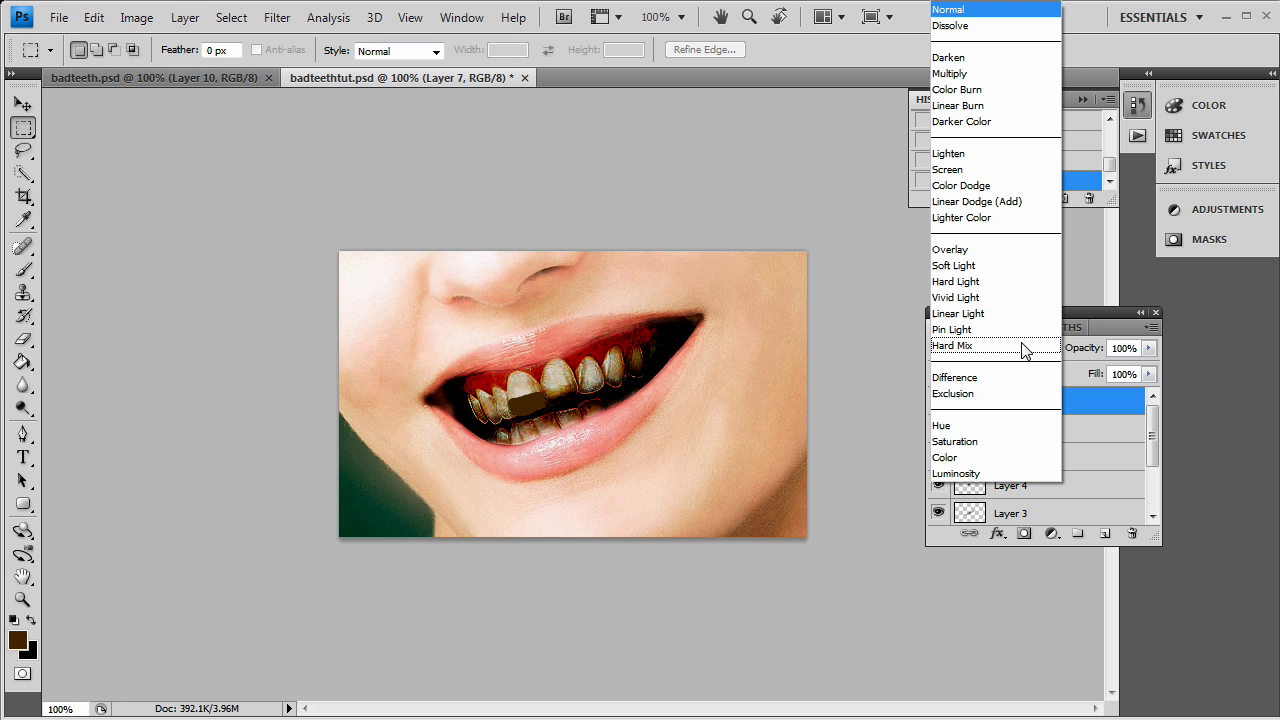
click(960, 246)
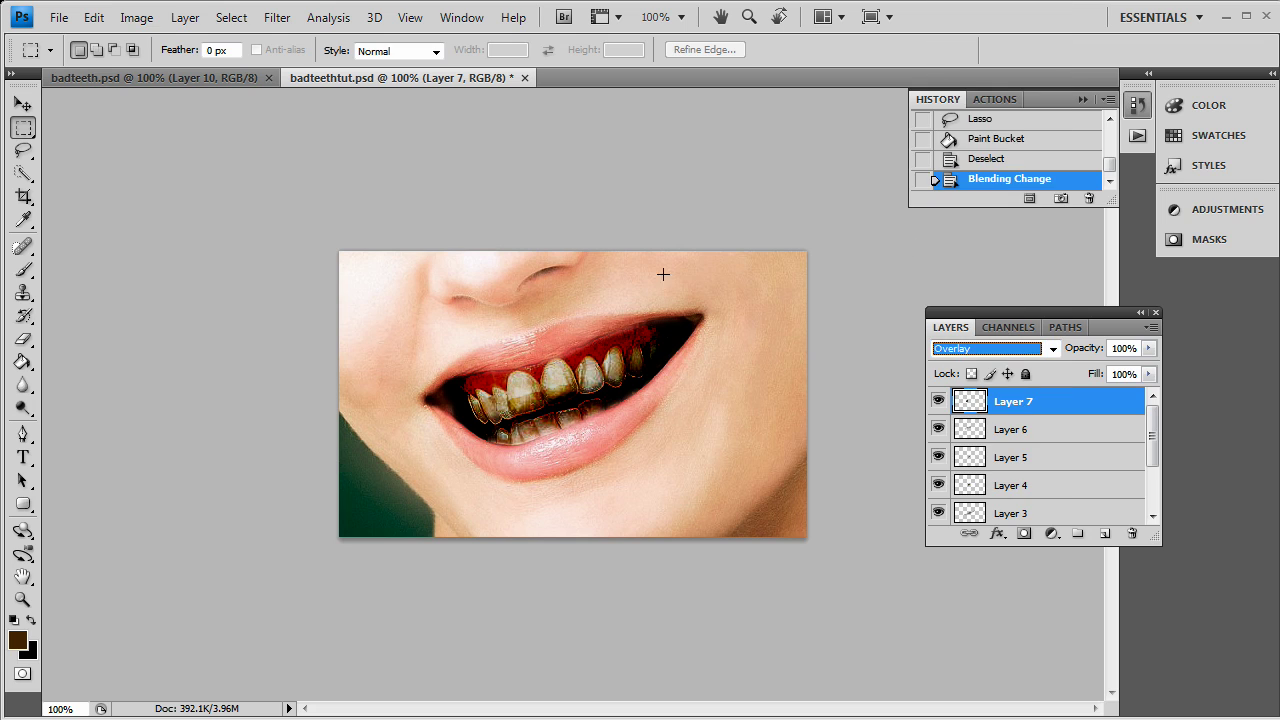
Lasso a thin gap across the upper teeth, fill it black, then undo the fill.
click(23, 150)
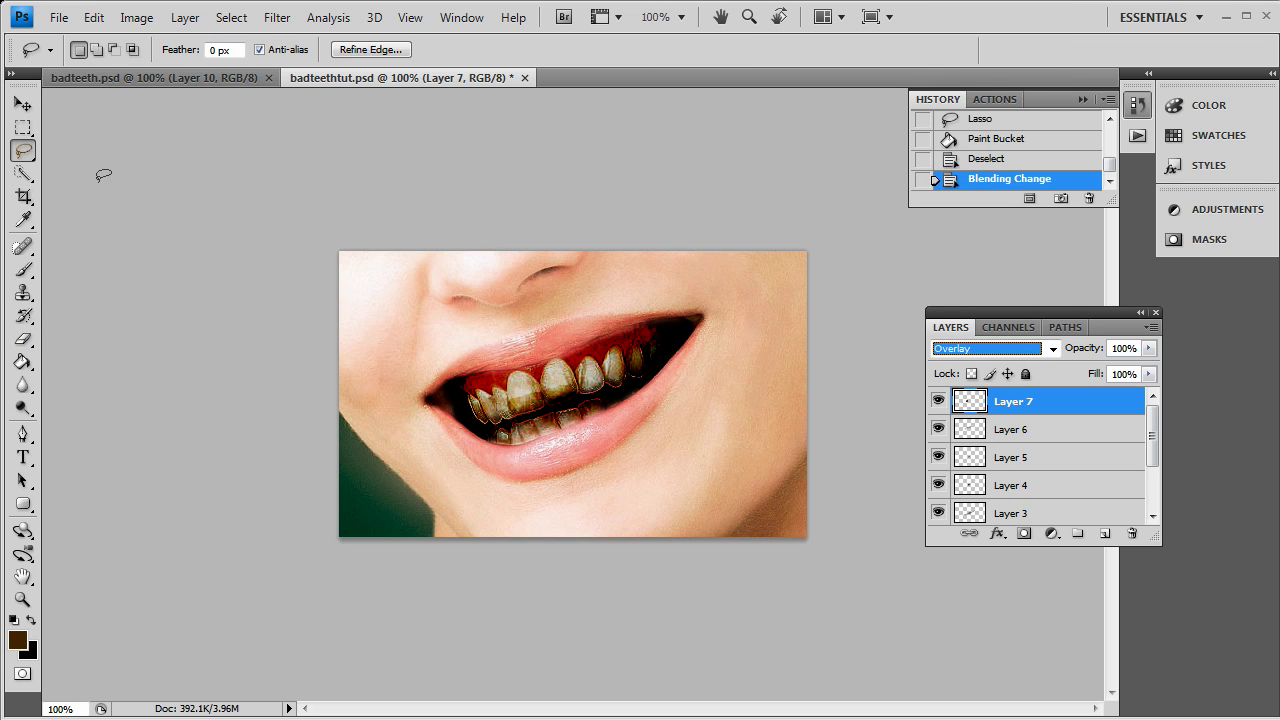
click(540, 383)
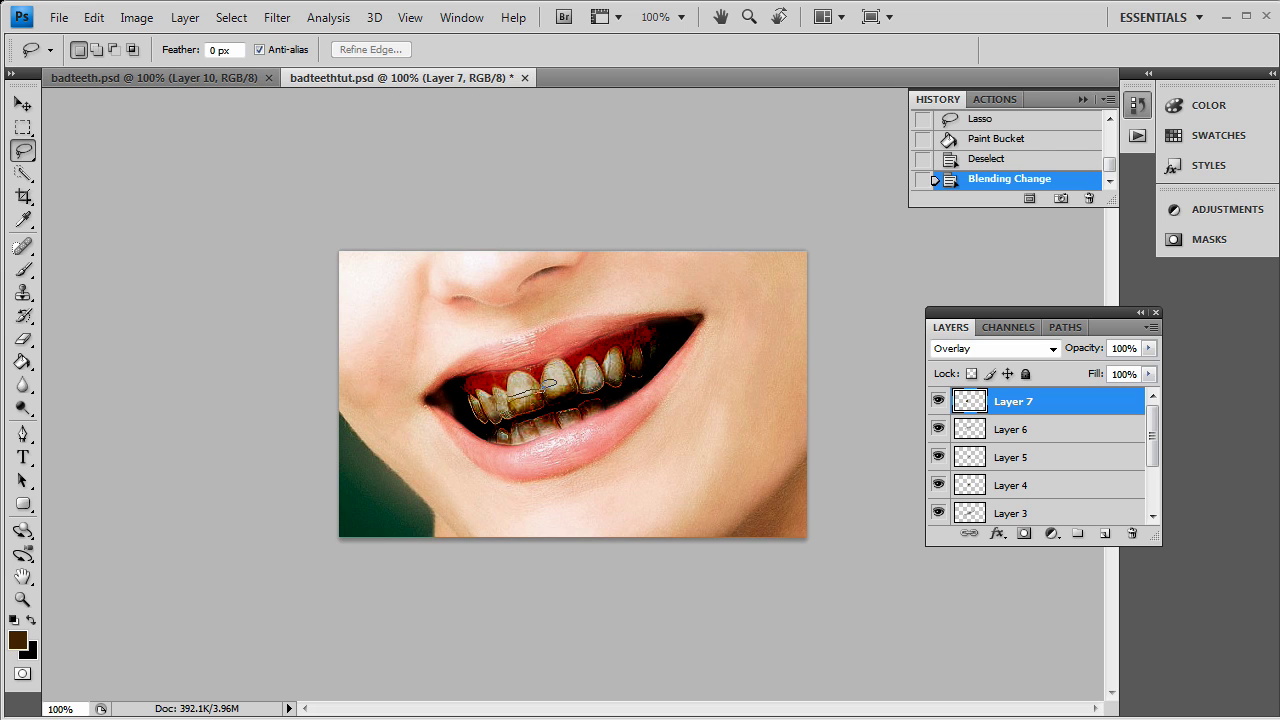
drag(548, 383, 540, 388)
click(23, 362)
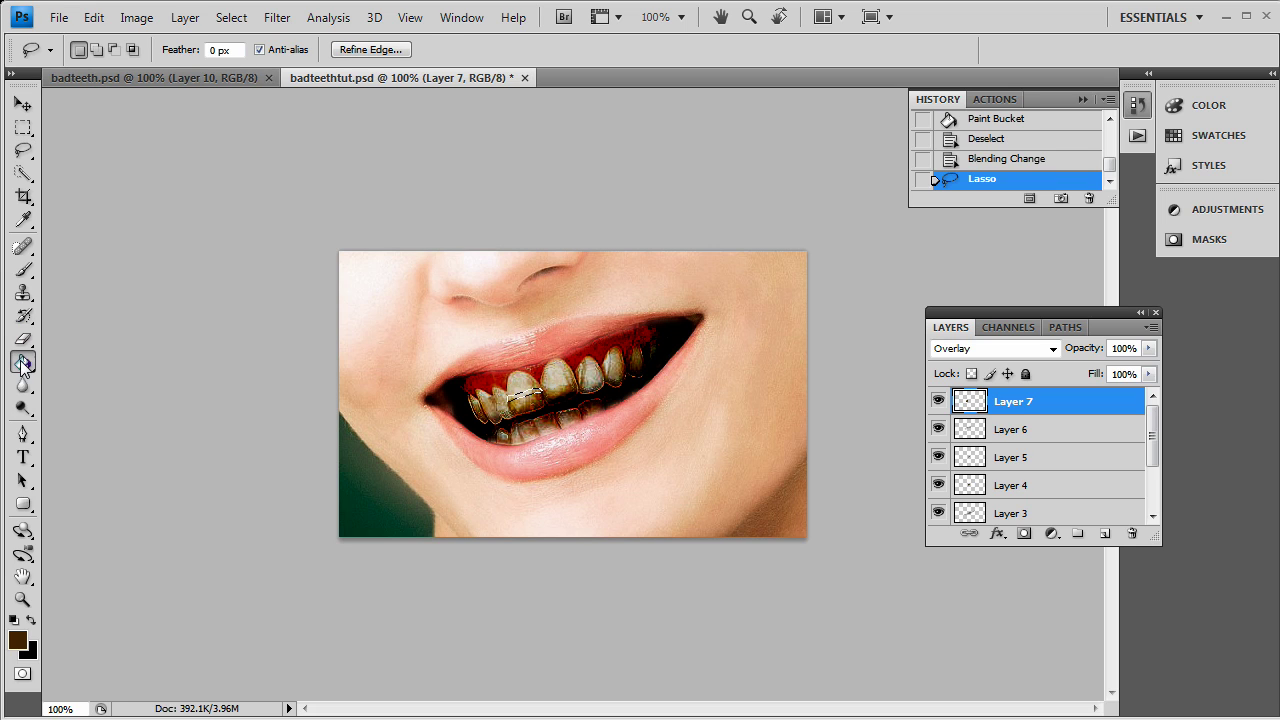
click(31, 621)
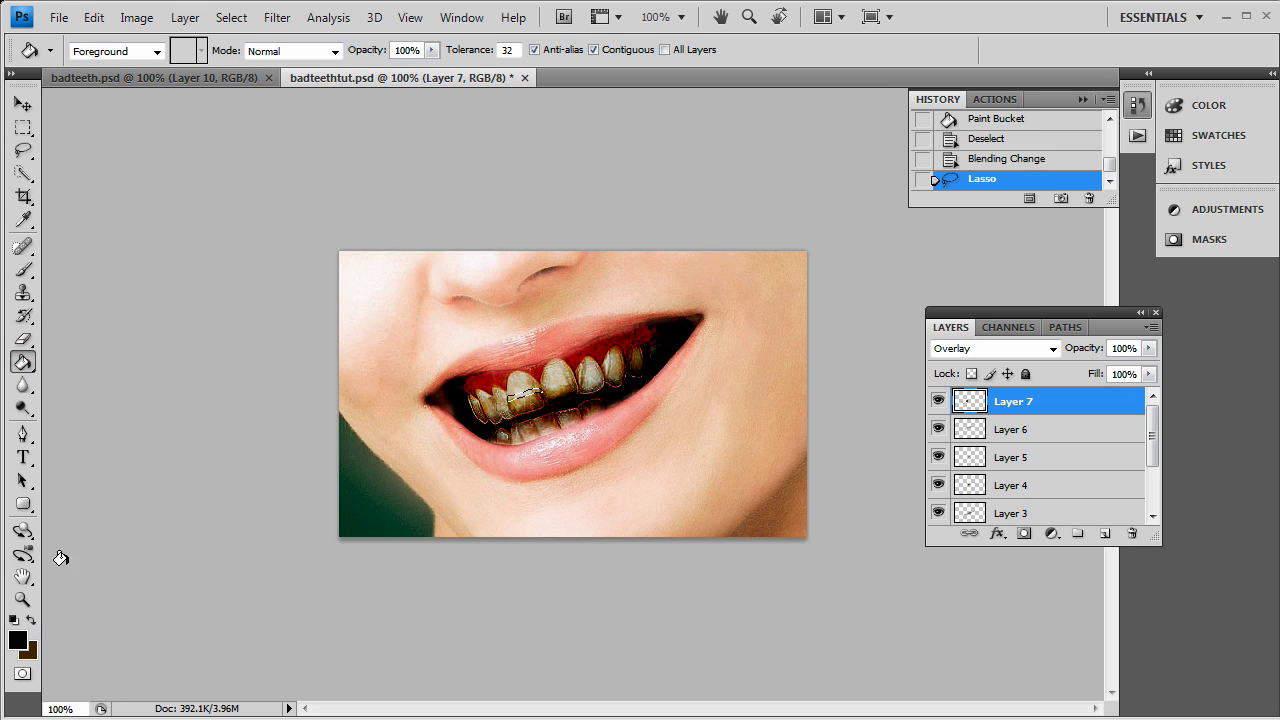
click(526, 388)
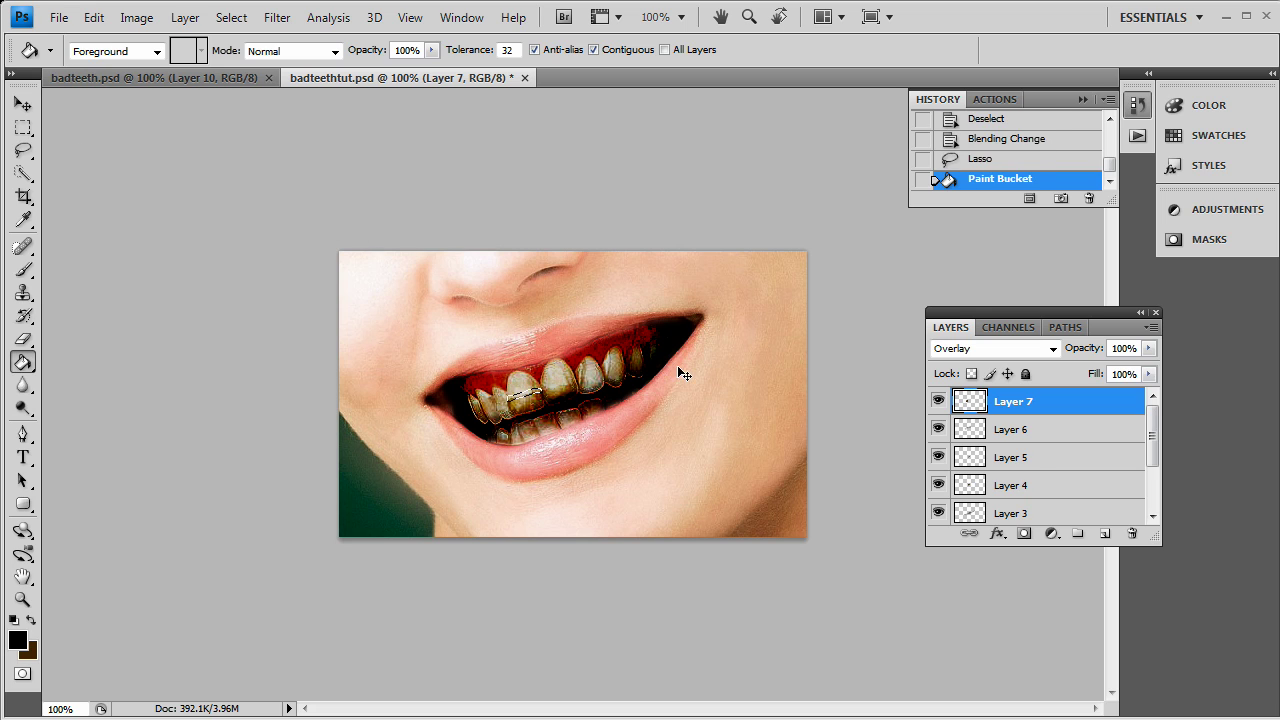
key(ctrl+z)
On new Layer 8, fill the gap selection with black, deselect, and blend it as Overlay.
click(1105, 533)
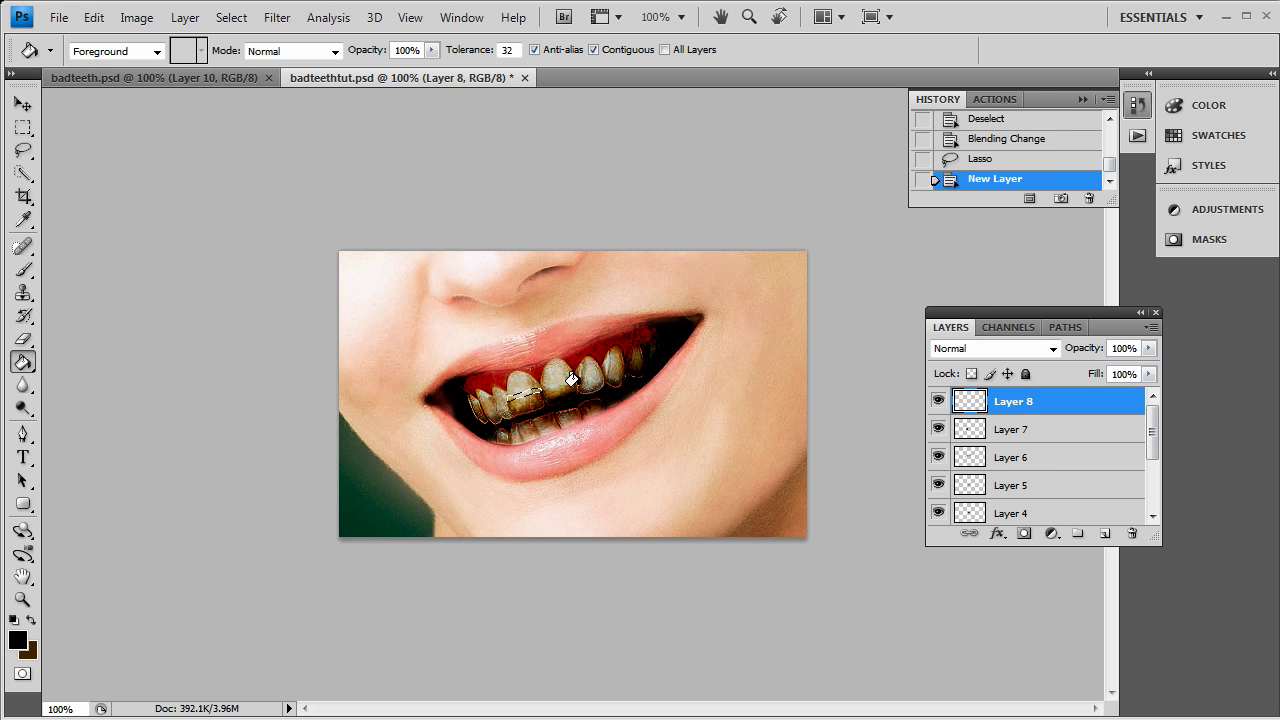
click(522, 388)
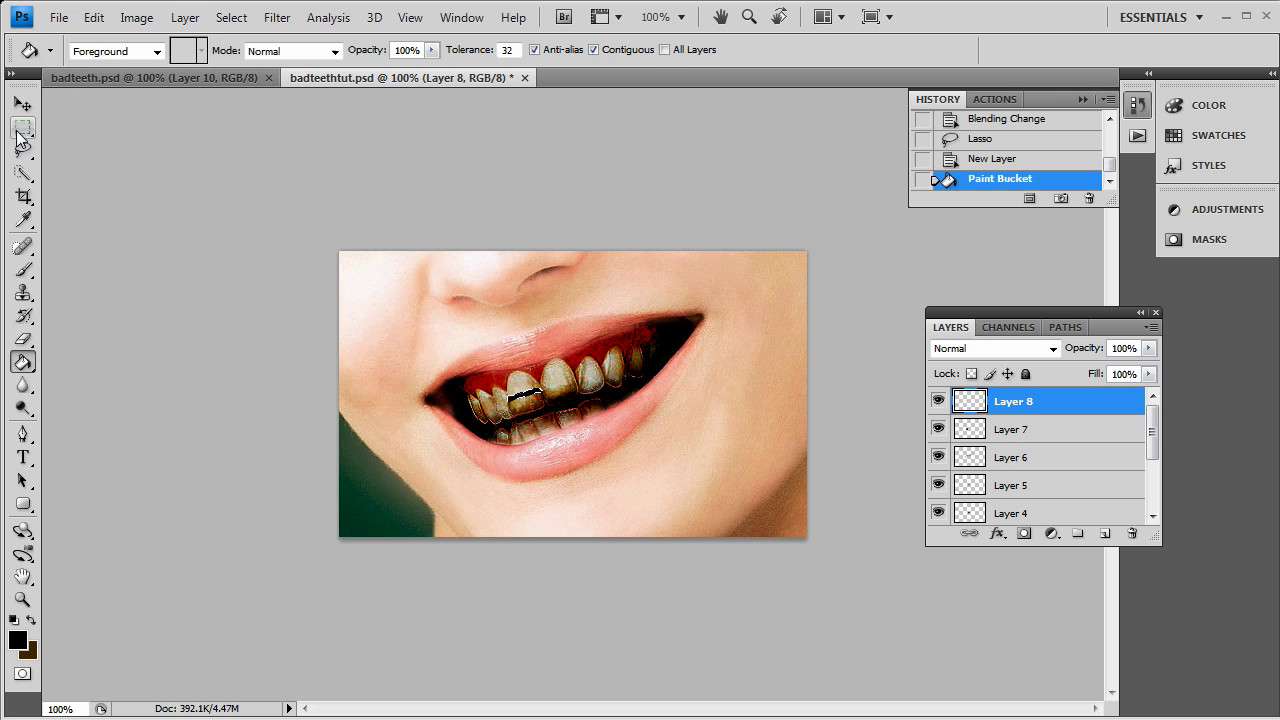
click(23, 127)
key(ctrl+d)
click(990, 348)
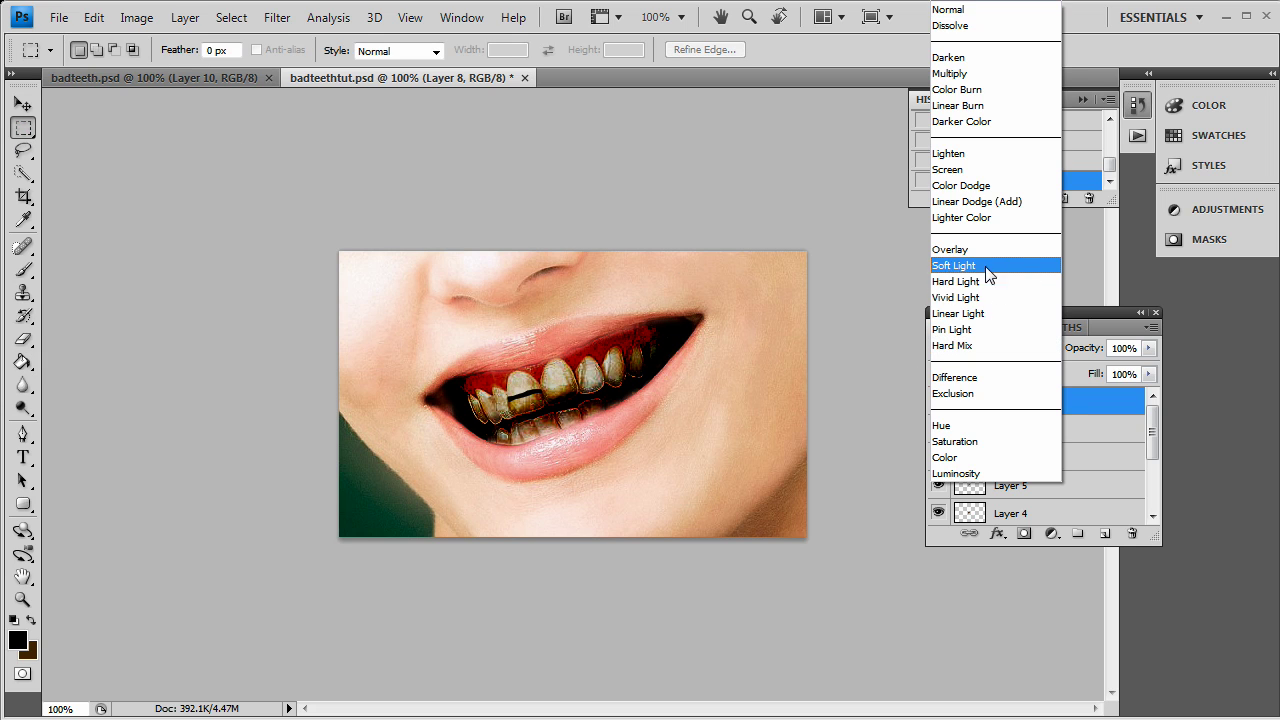
click(970, 245)
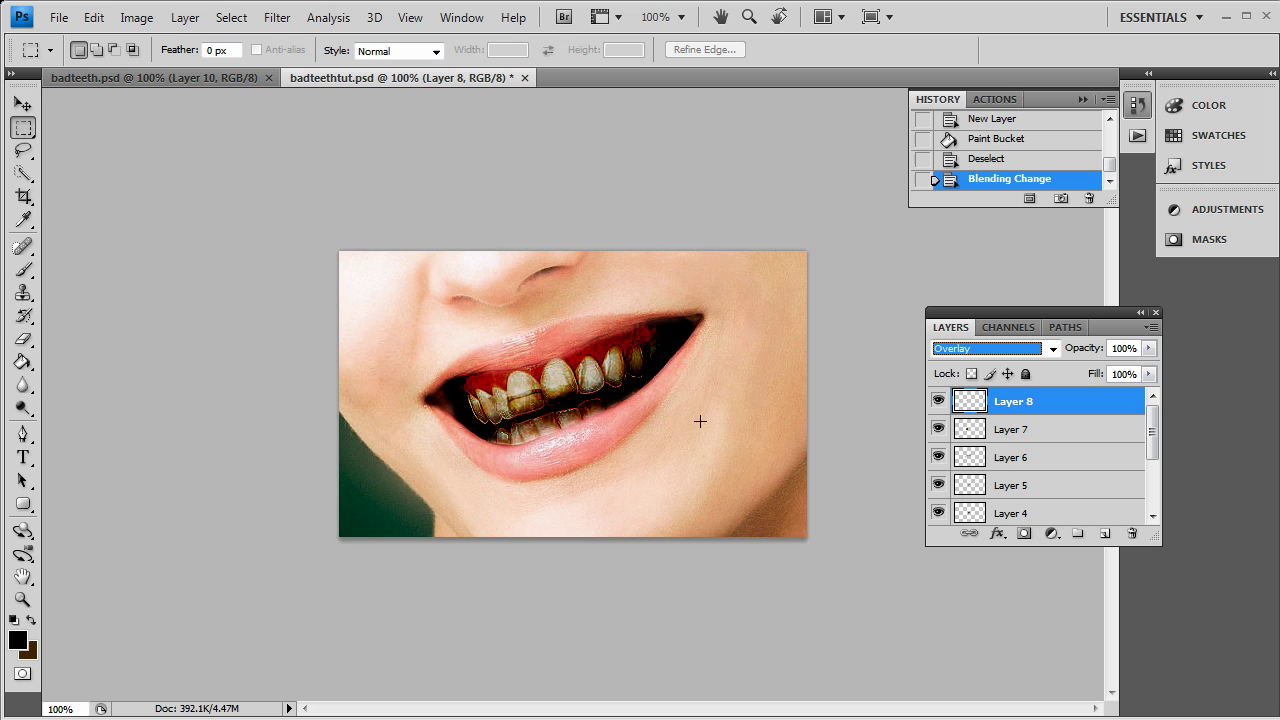
Erase patches of the black gap and grime with an 11 px grunge eraser, then add Layer 9.
click(23, 339)
click(118, 50)
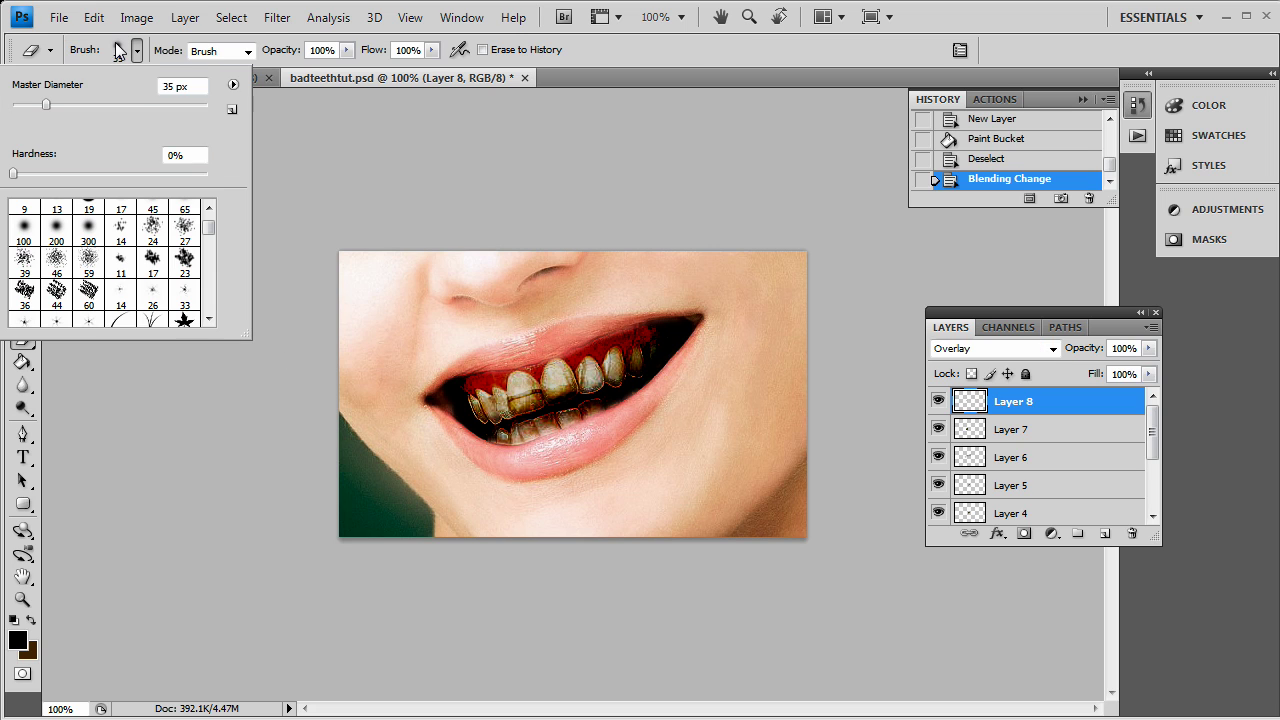
click(121, 260)
click(525, 365)
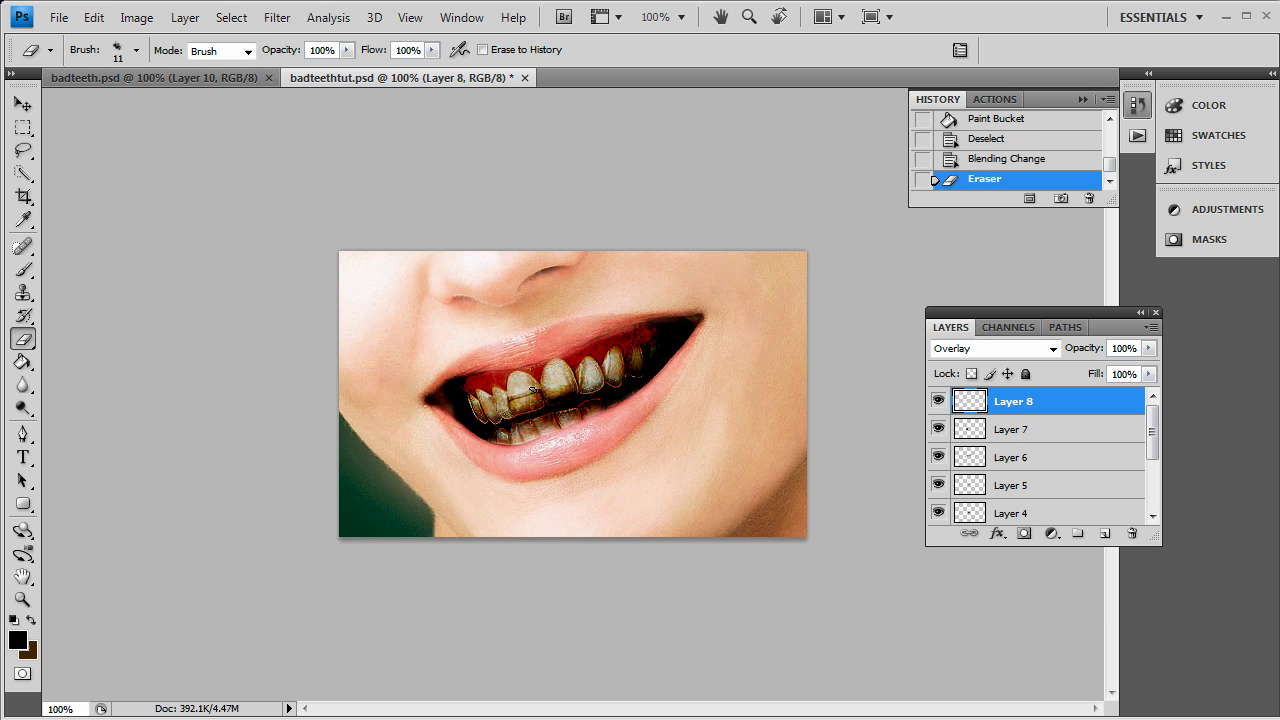
click(533, 389)
click(520, 383)
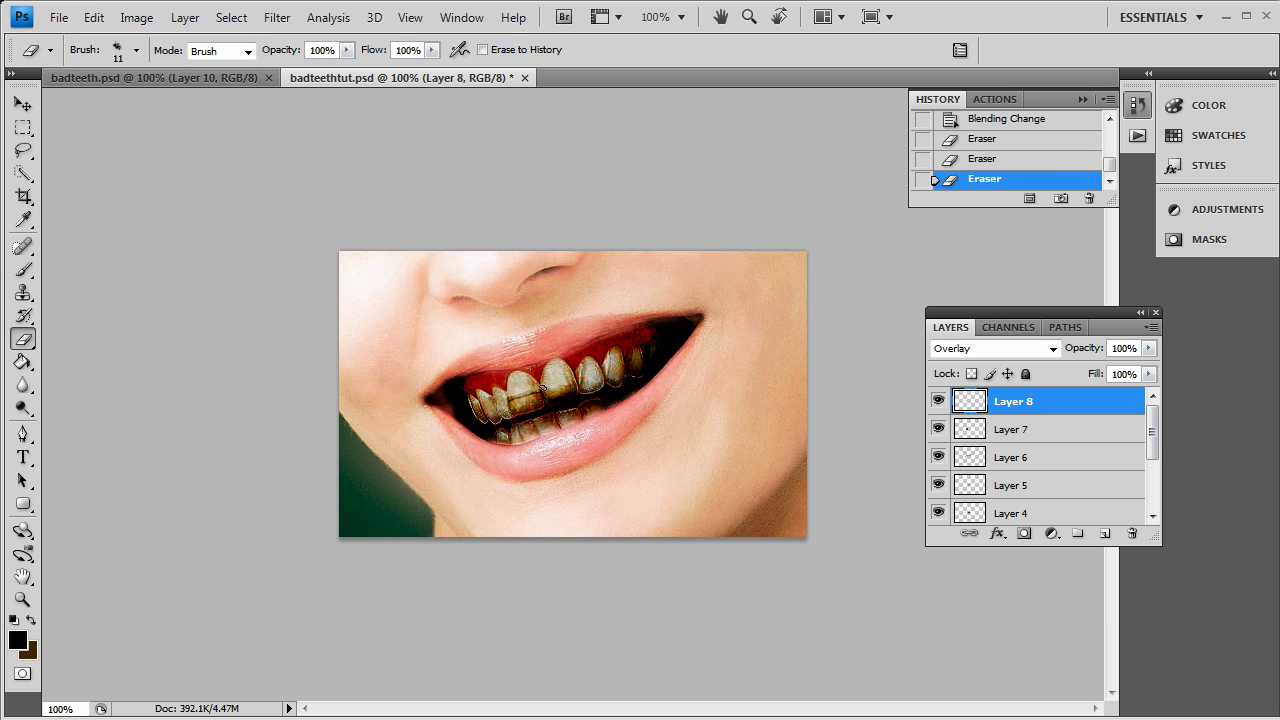
click(525, 390)
click(1105, 533)
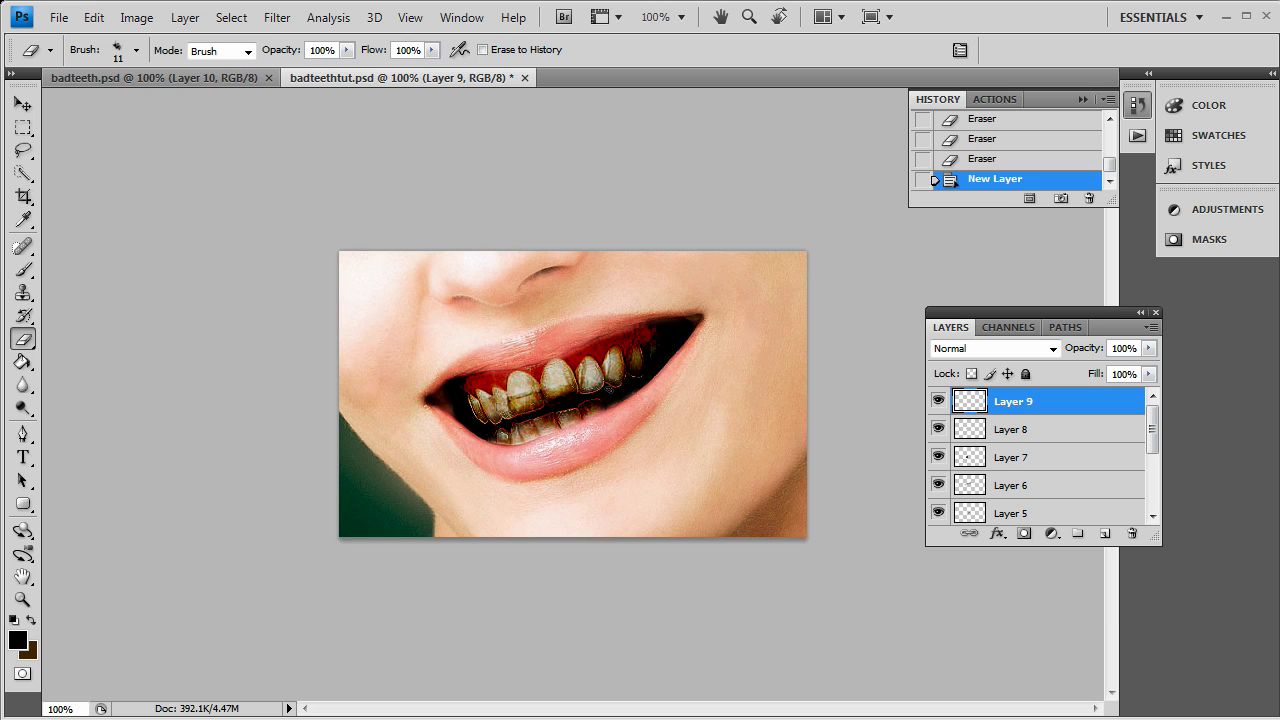
Erase a few small spots over the teeth.
click(615, 388)
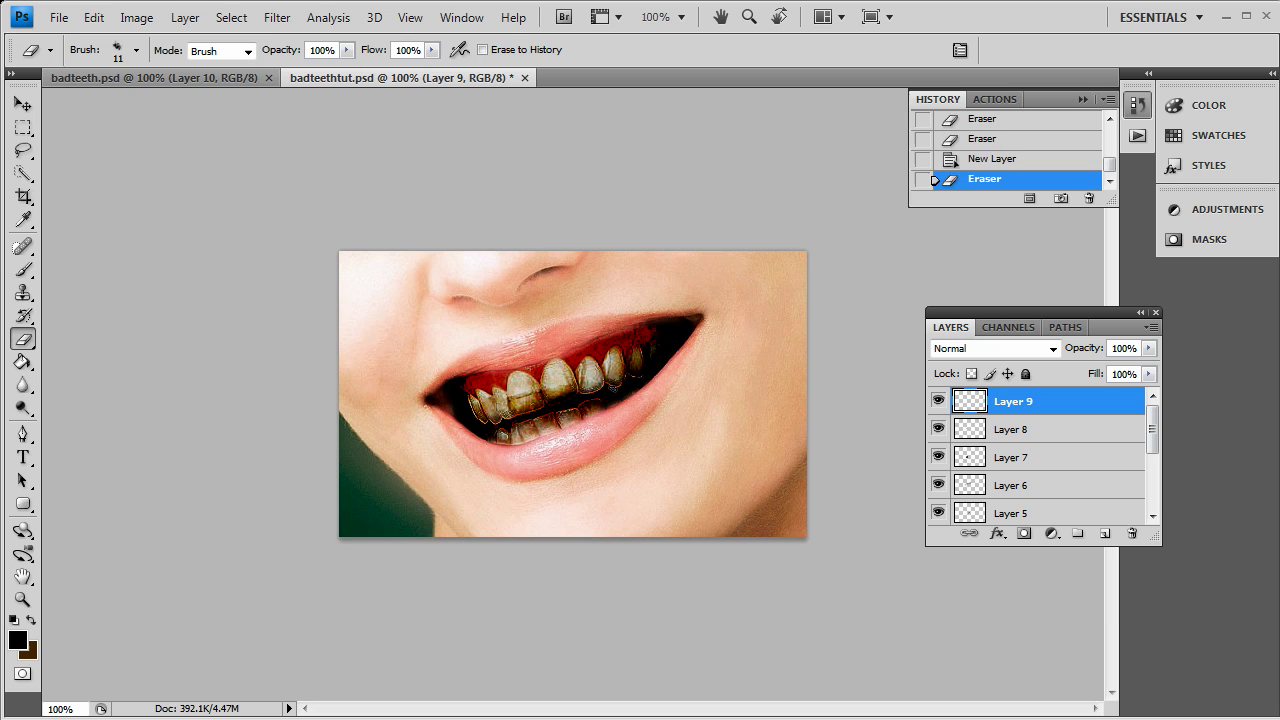
click(617, 387)
click(620, 386)
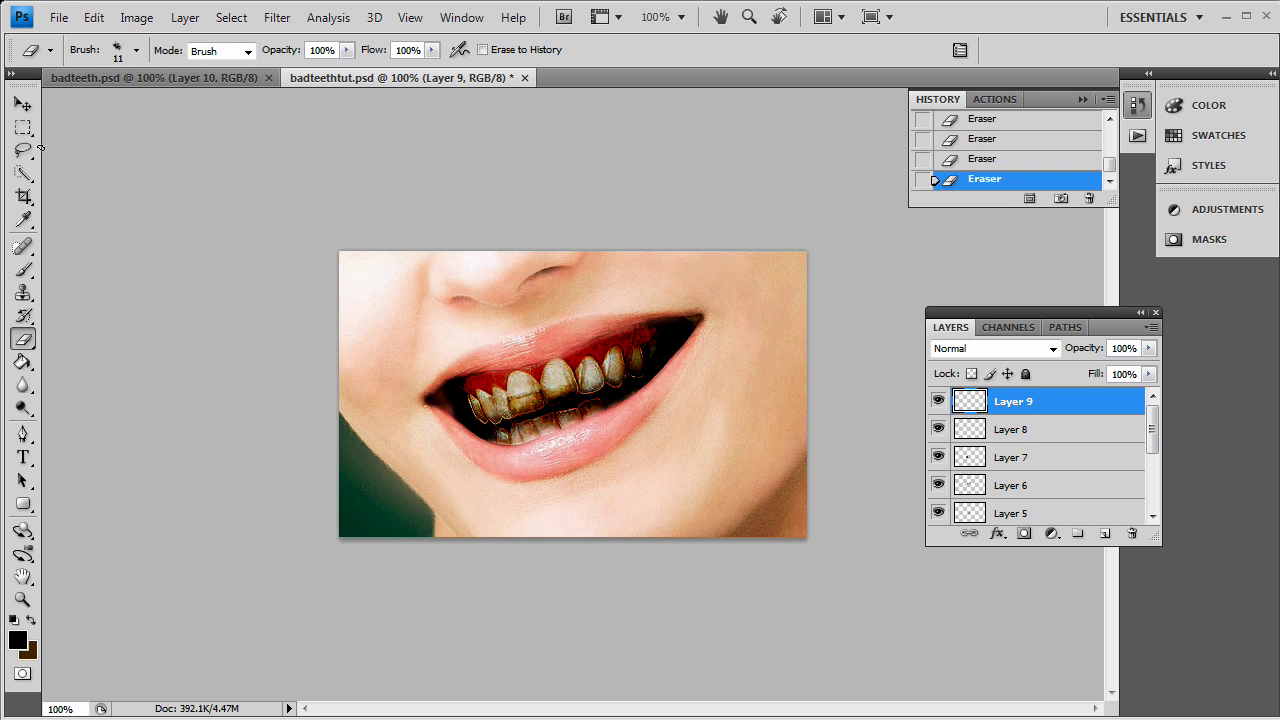
Brush dark dabs between the teeth and a short dark stroke over the lower teeth.
click(24, 269)
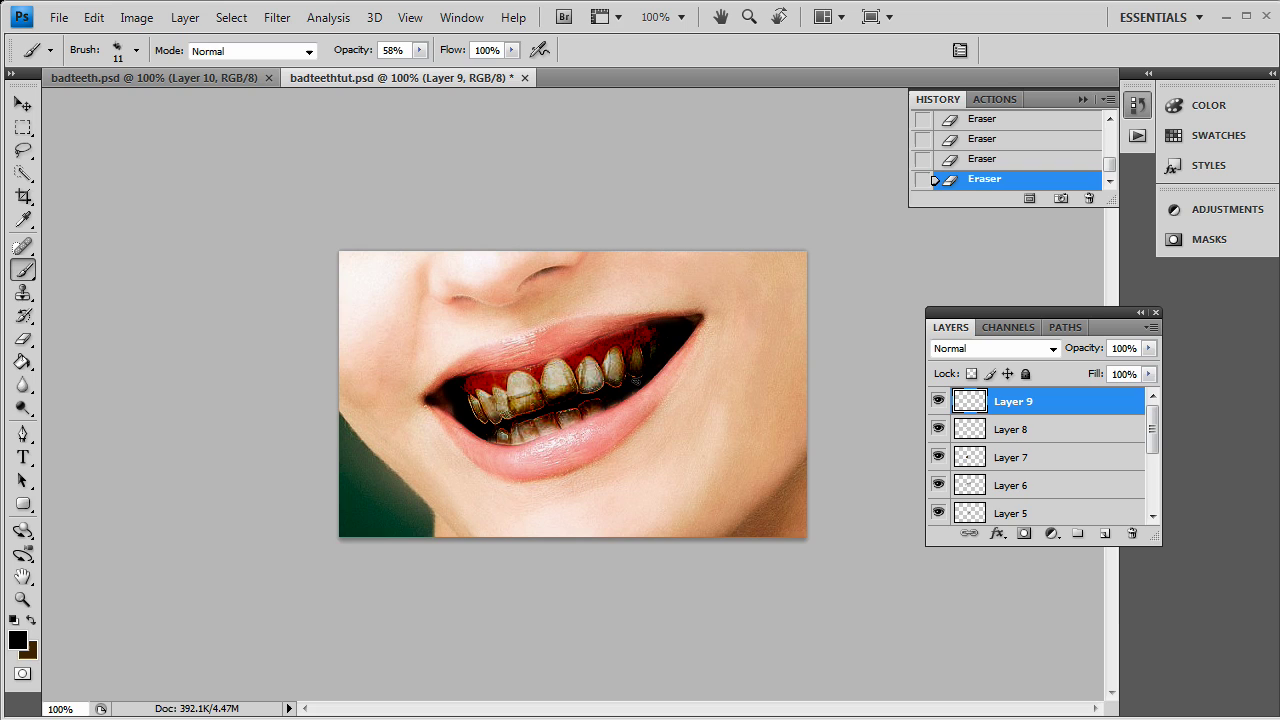
click(633, 377)
click(633, 377)
click(629, 376)
click(629, 376)
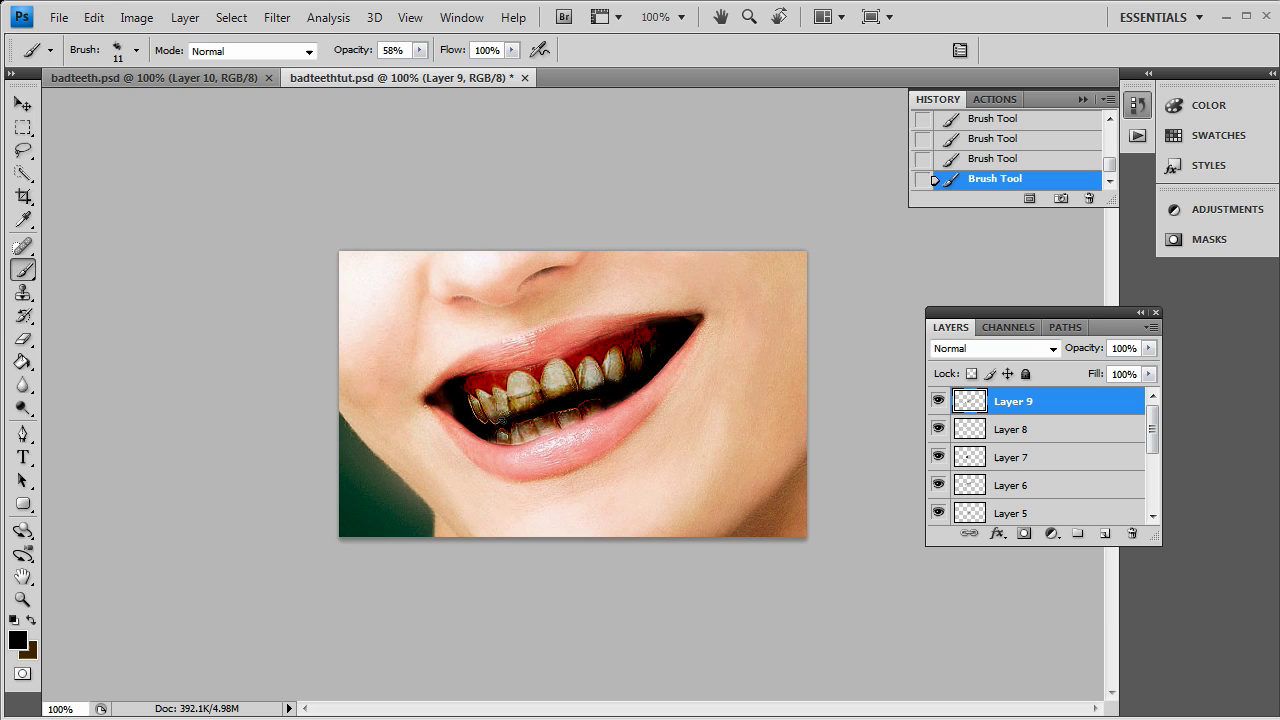
drag(498, 424, 494, 425)
On a new Layer 10, dab several dark decay spots onto the teeth.
click(1105, 533)
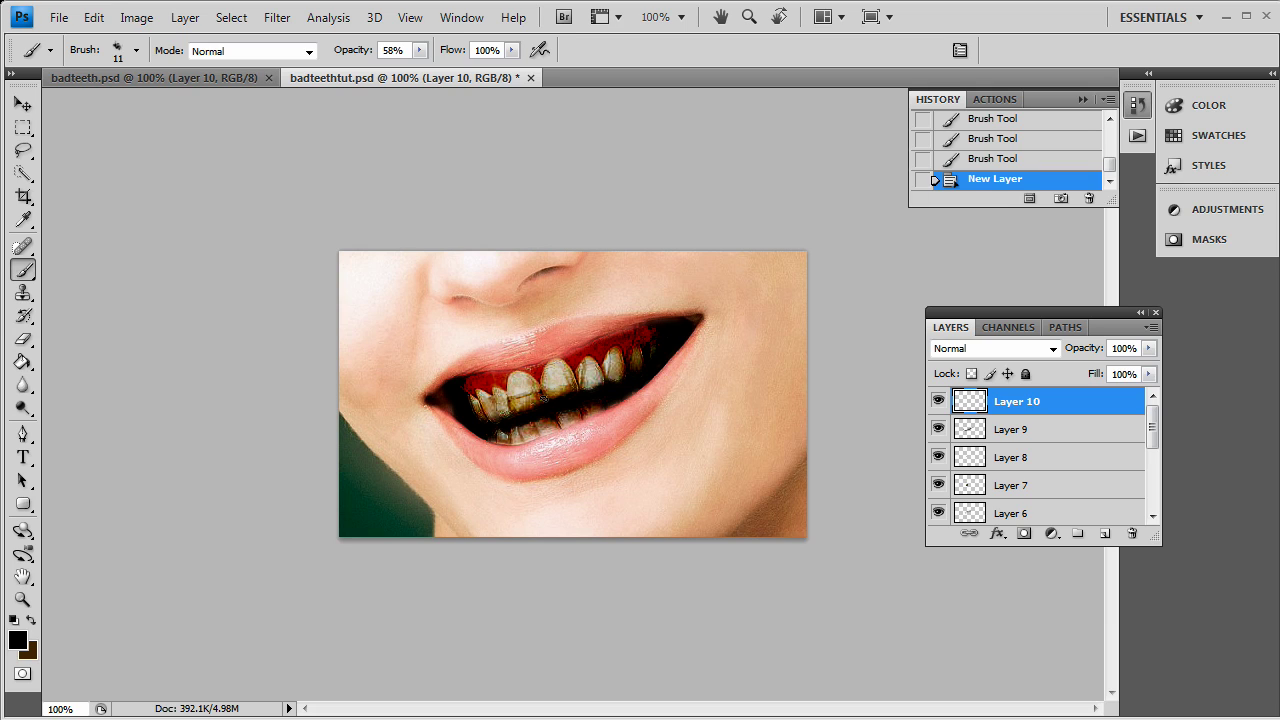
click(545, 400)
click(546, 405)
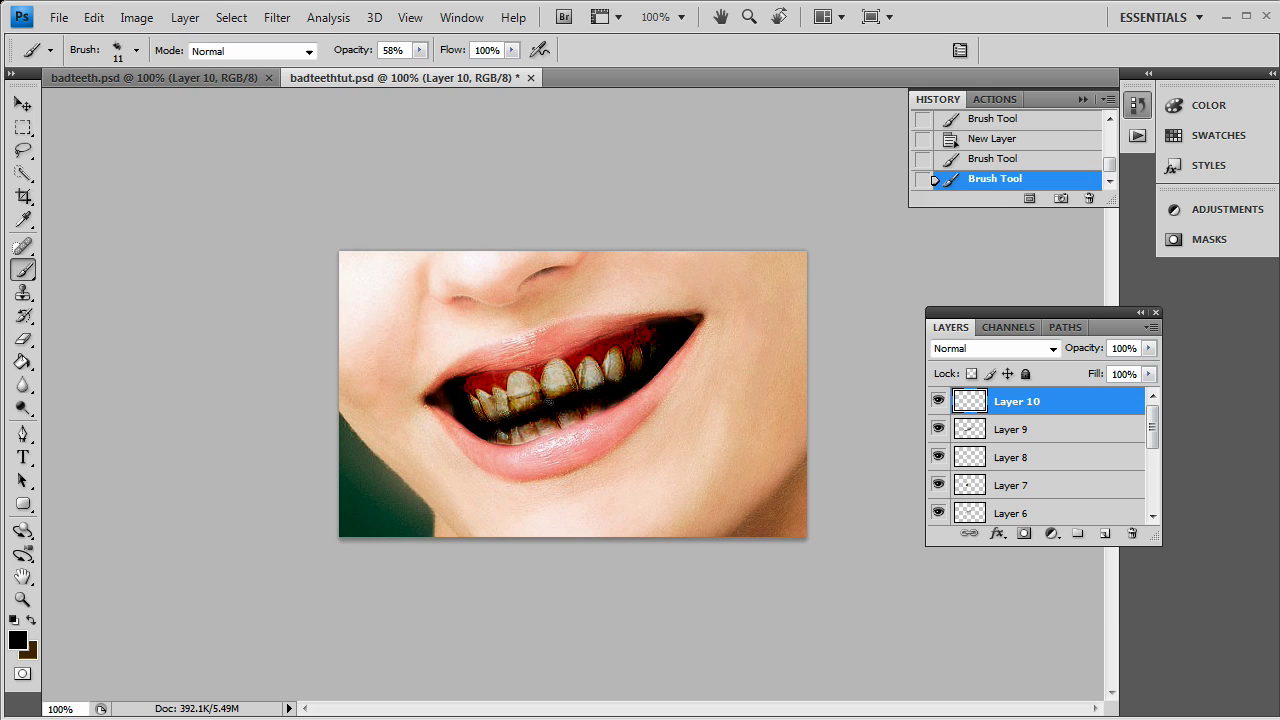
click(549, 401)
click(581, 397)
Add and delete an unneeded empty Layer 11, then bring up Layer 10's layer options.
click(1105, 533)
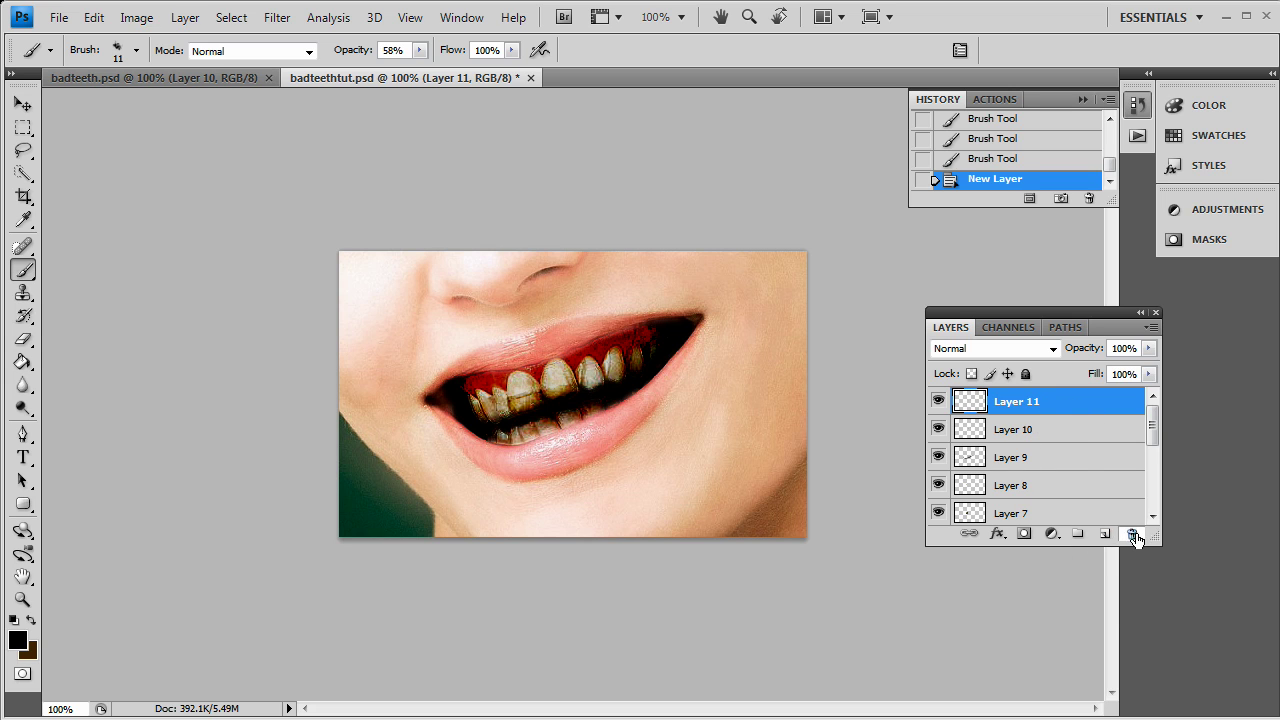
click(1132, 533)
right_click(1060, 403)
Duplicate Layer 10 as 'Layer 10 copy' and nudge it slightly left.
click(1097, 338)
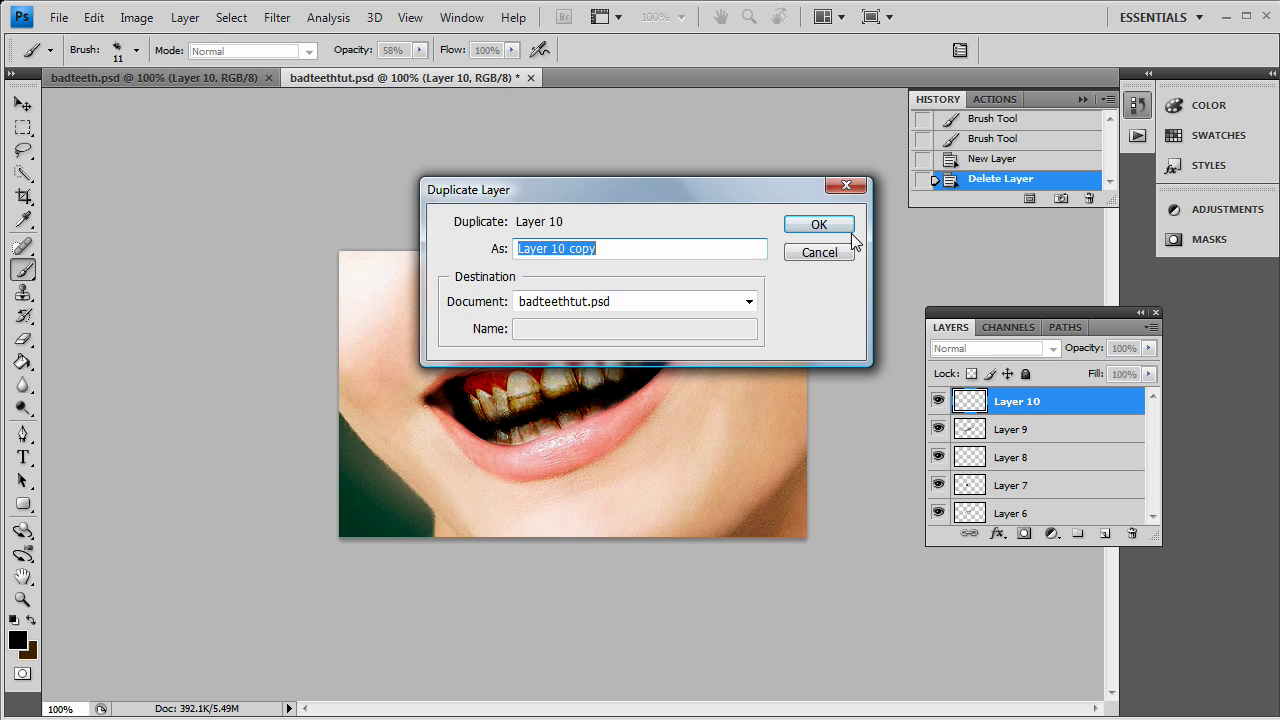
click(823, 221)
click(23, 106)
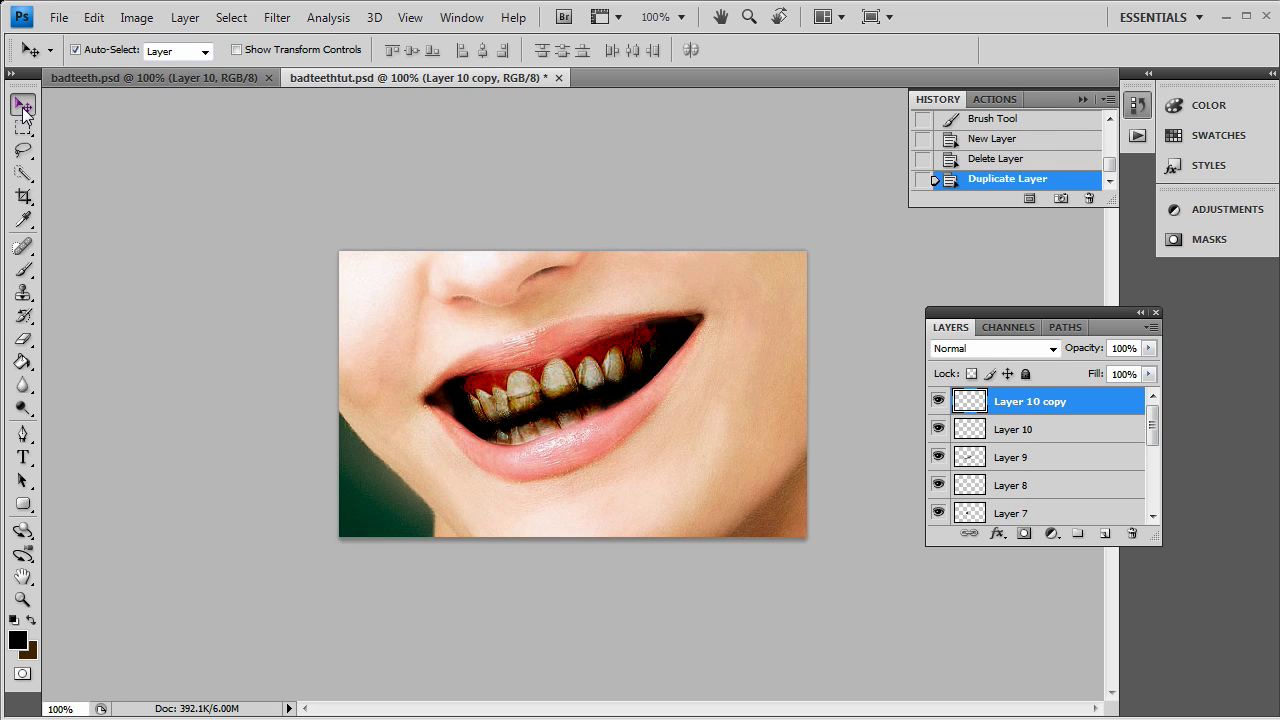
key(Left)
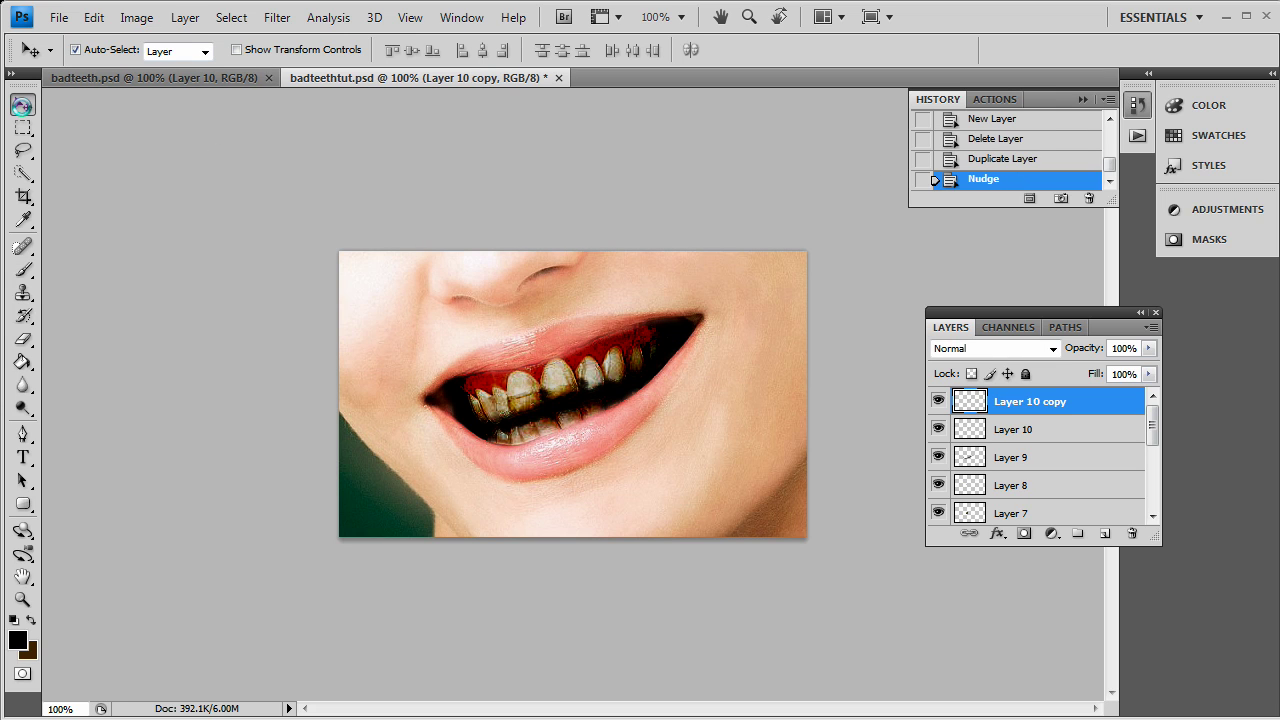
Try Overlay, Multiply and Linear Burn blending on the copy, settling on Overlay.
click(990, 348)
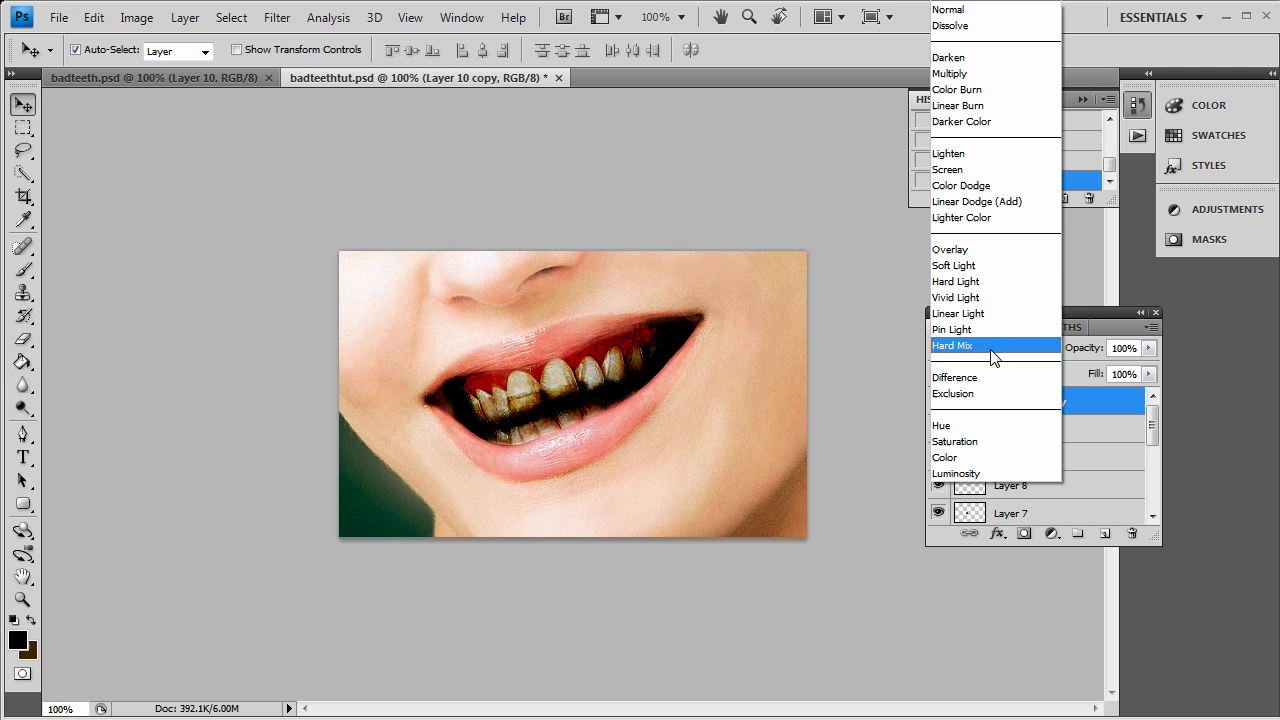
click(955, 252)
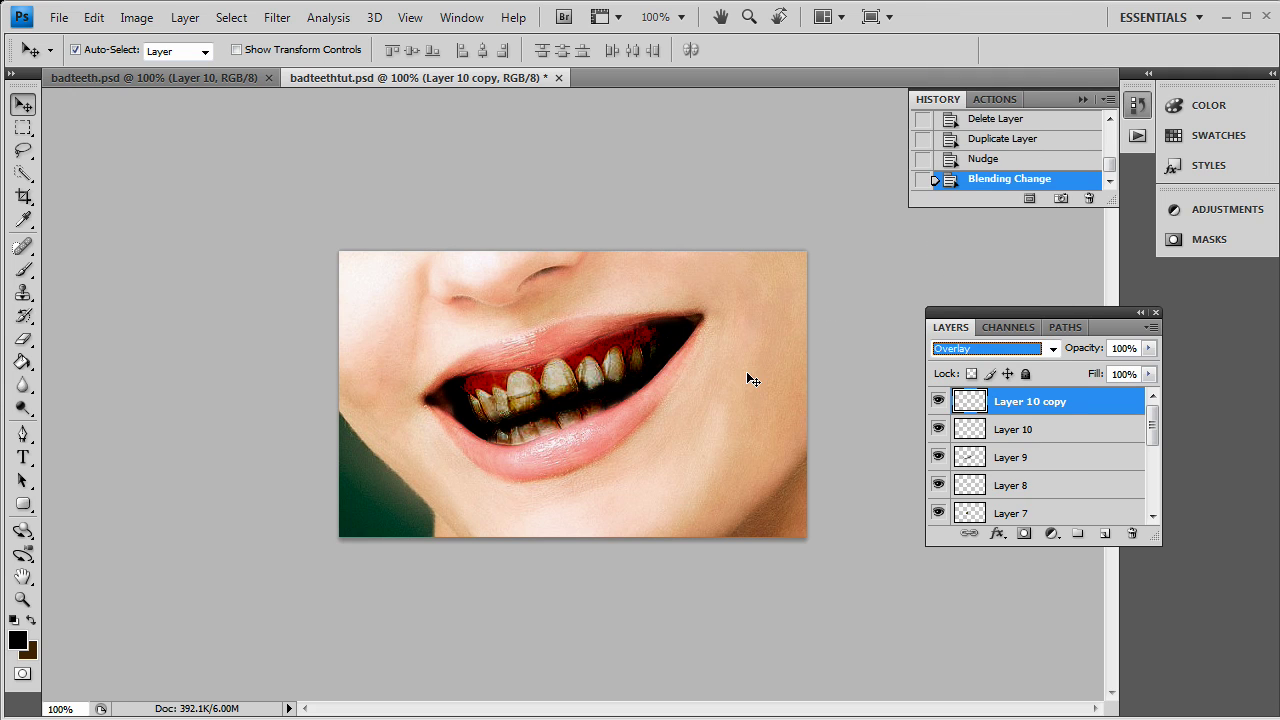
click(995, 350)
click(977, 72)
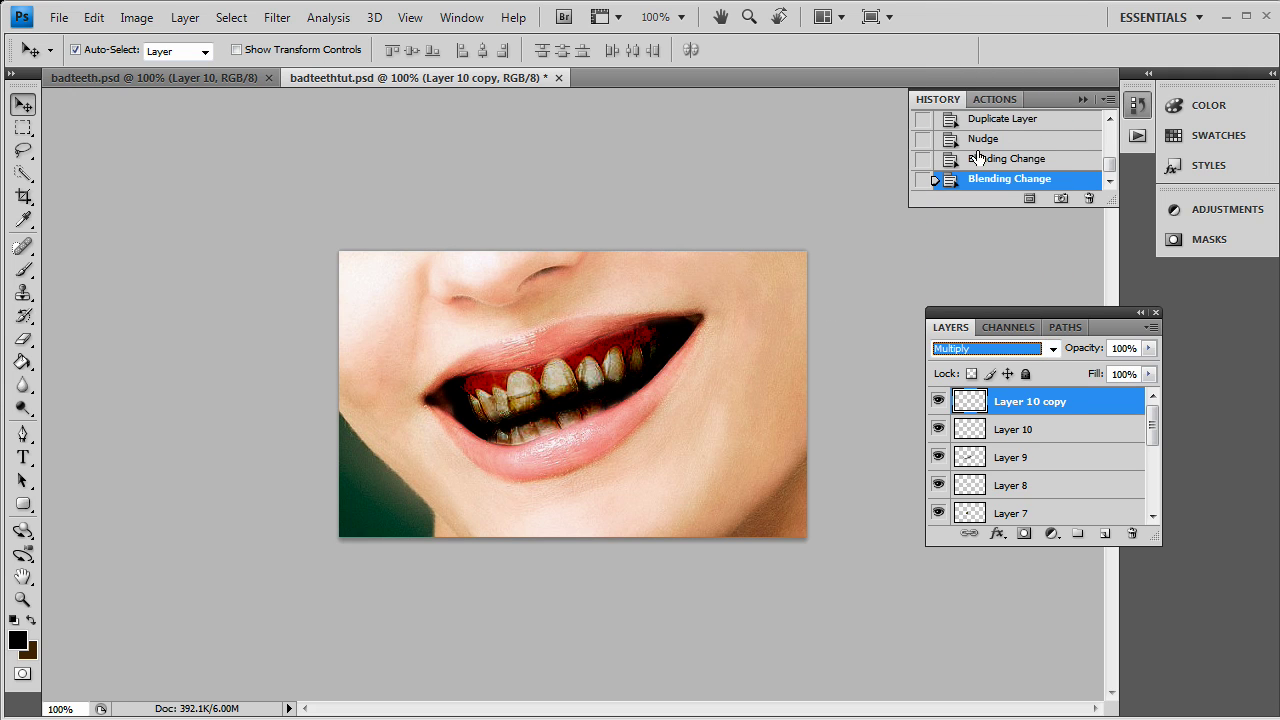
click(1006, 349)
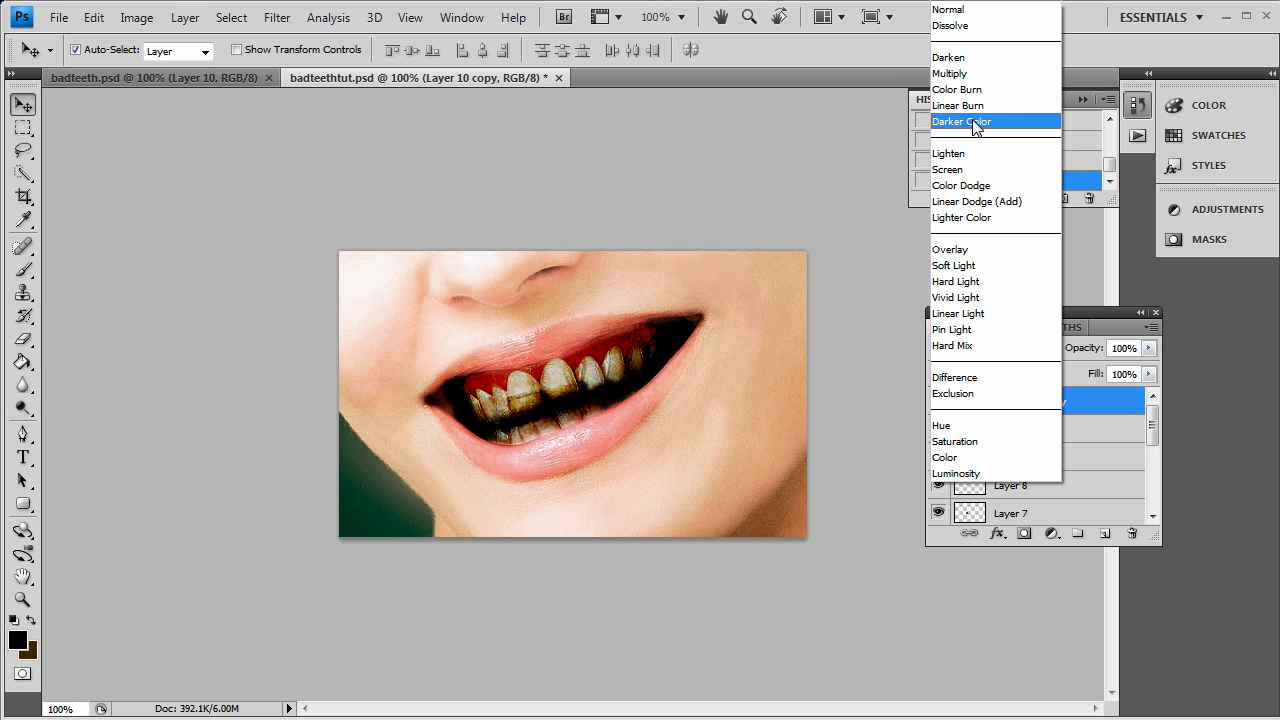
click(970, 105)
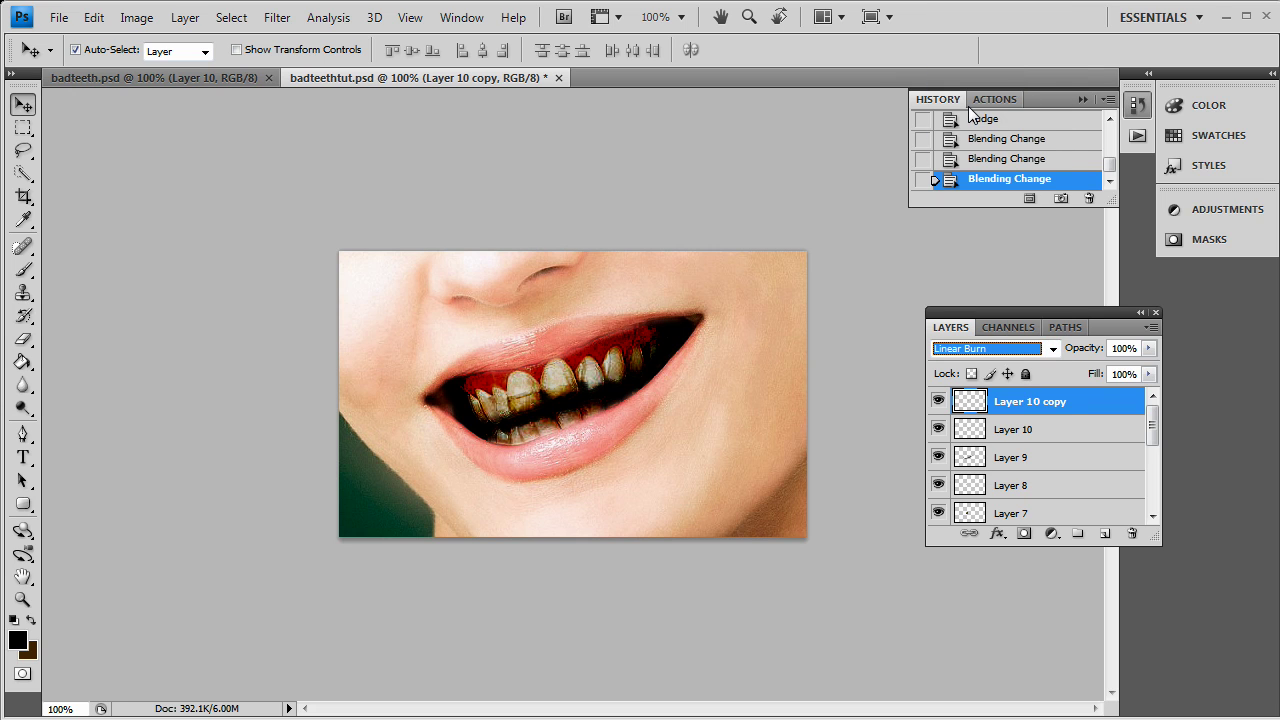
click(990, 349)
click(979, 247)
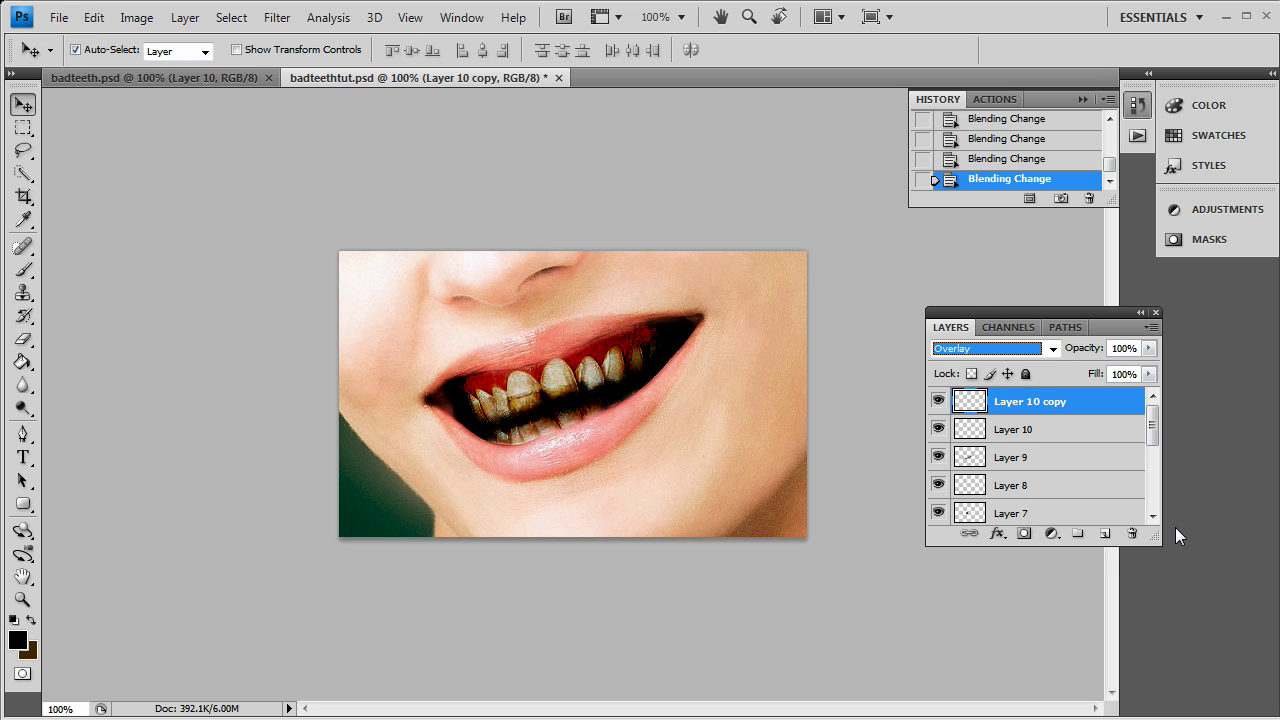
Add a new layer above Layer 10 copy and pick a 9 px hard round brush.
click(1105, 534)
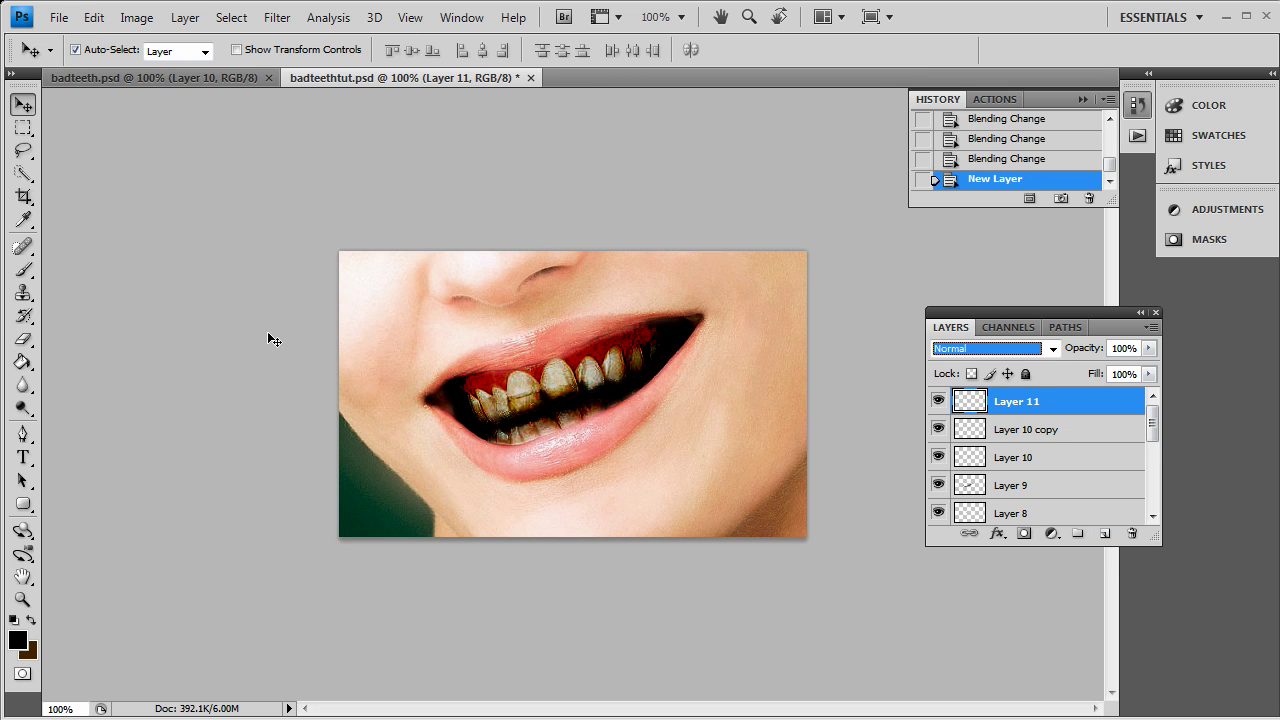
click(23, 269)
click(120, 50)
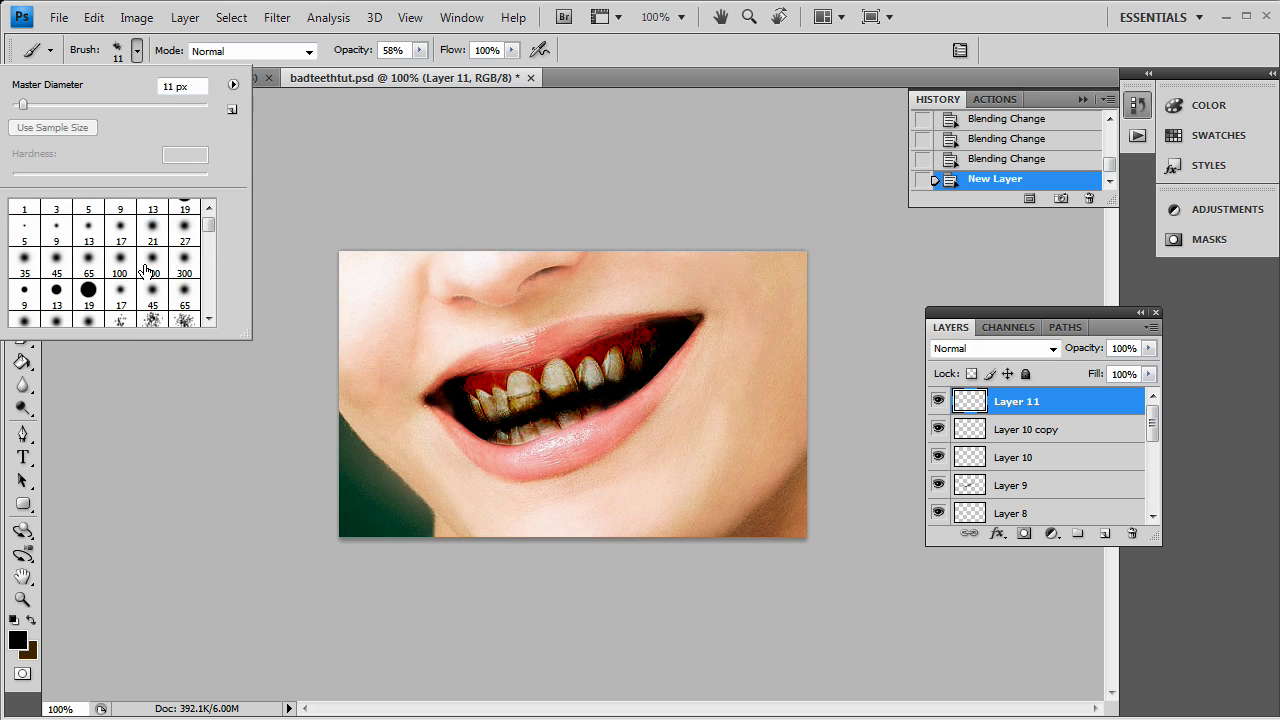
click(121, 213)
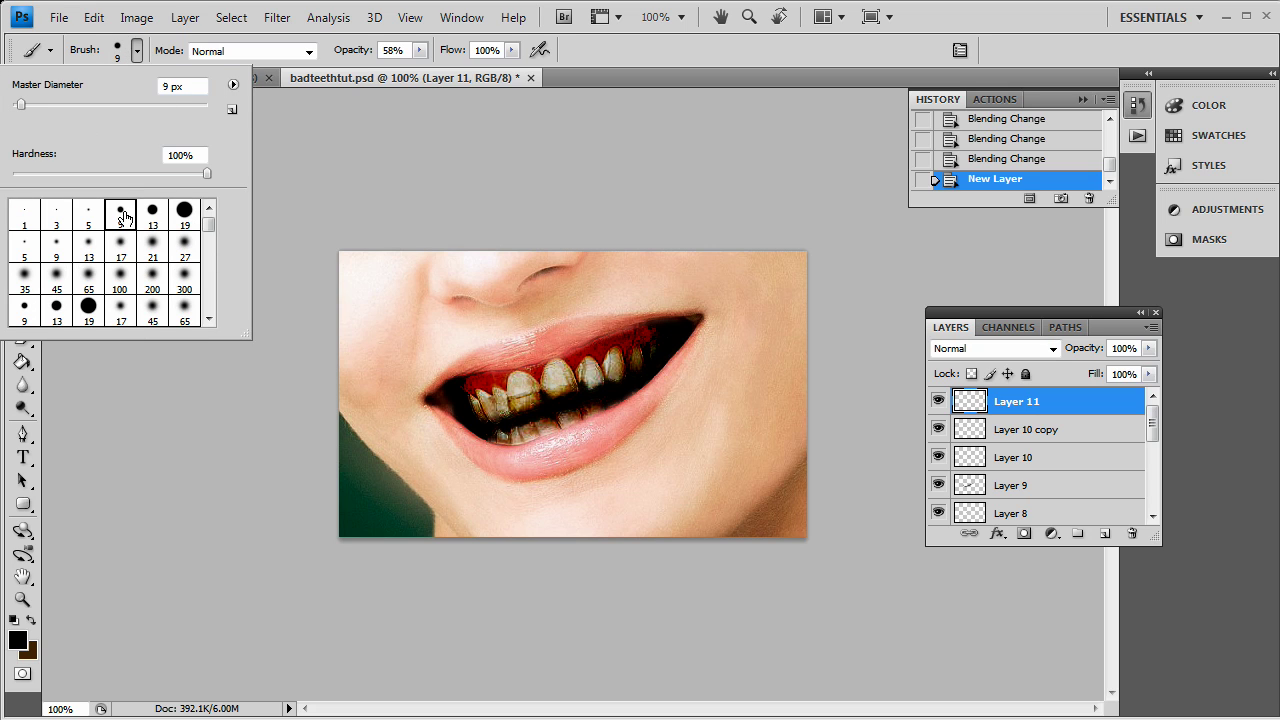
click(663, 331)
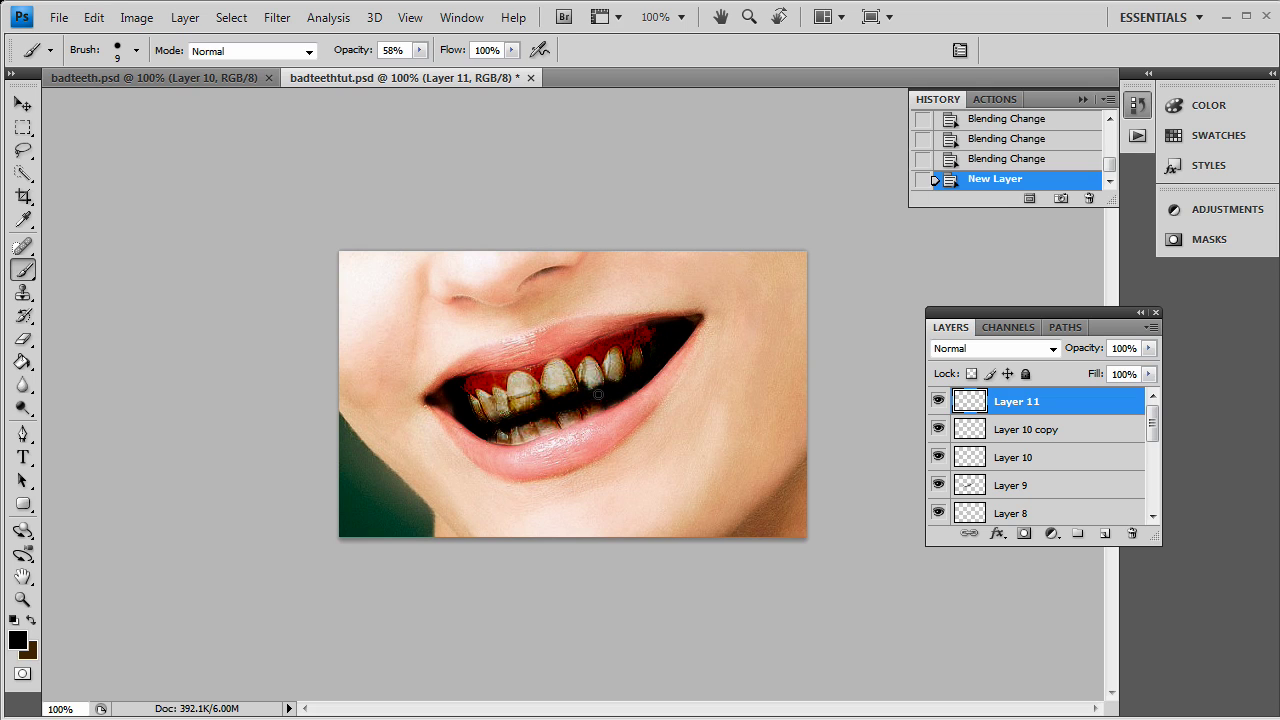
Undo a trial dark stroke and raise the brush opacity to 100%.
mouse_move(586, 398)
mouse_down()
mouse_move(645, 387)
mouse_move(624, 360)
mouse_up()
key(ctrl+z)
click(421, 50)
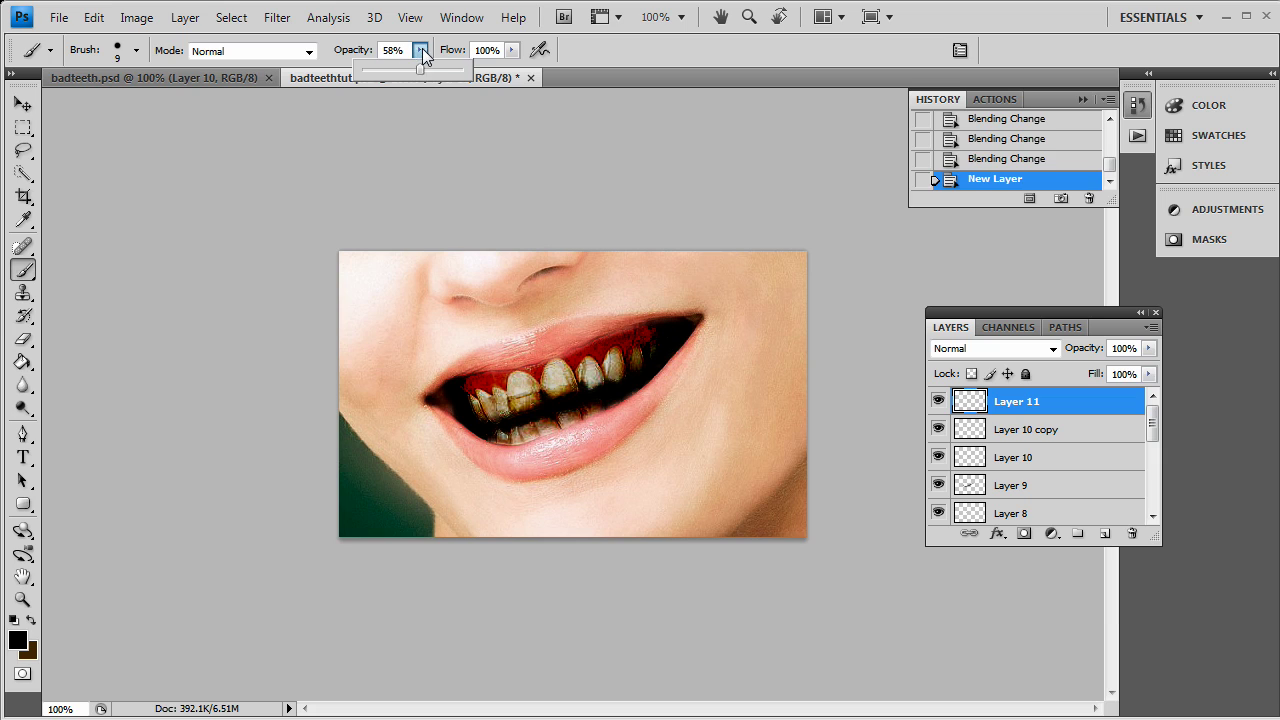
click(595, 75)
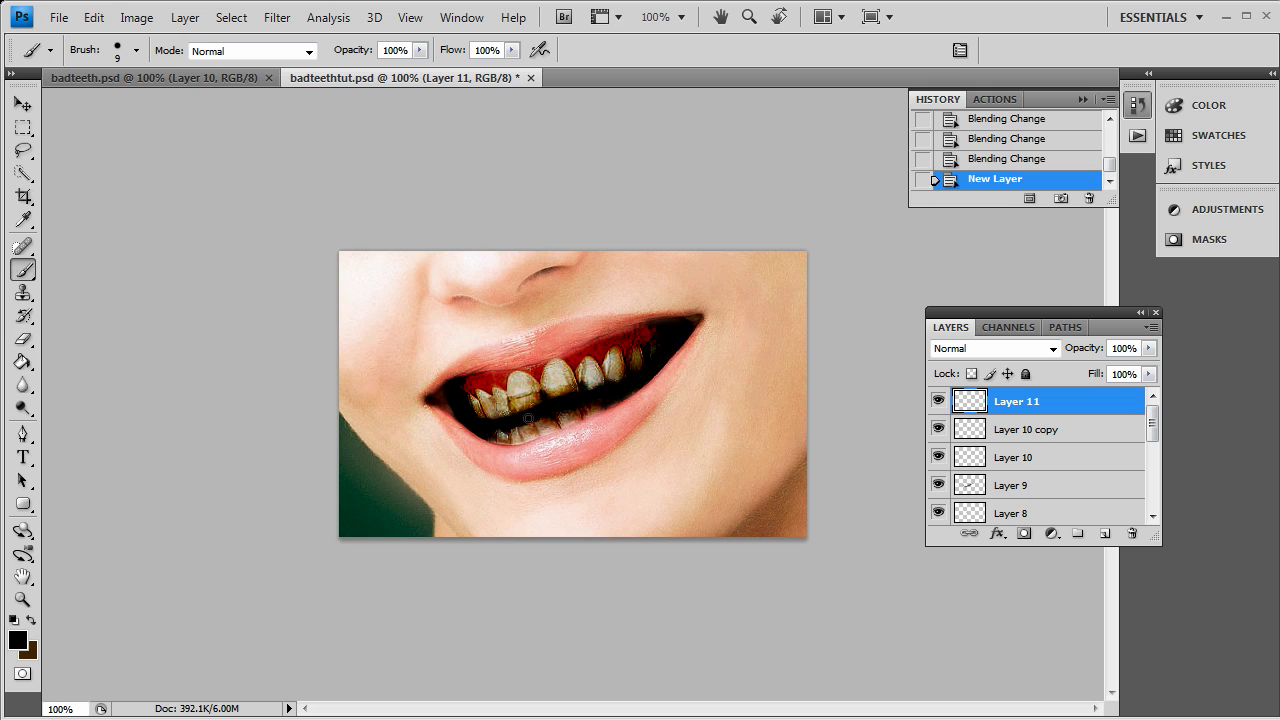
Paint dark strokes along the teeth on Layer 11, then add empty Layer 12 above it.
drag(556, 408, 652, 376)
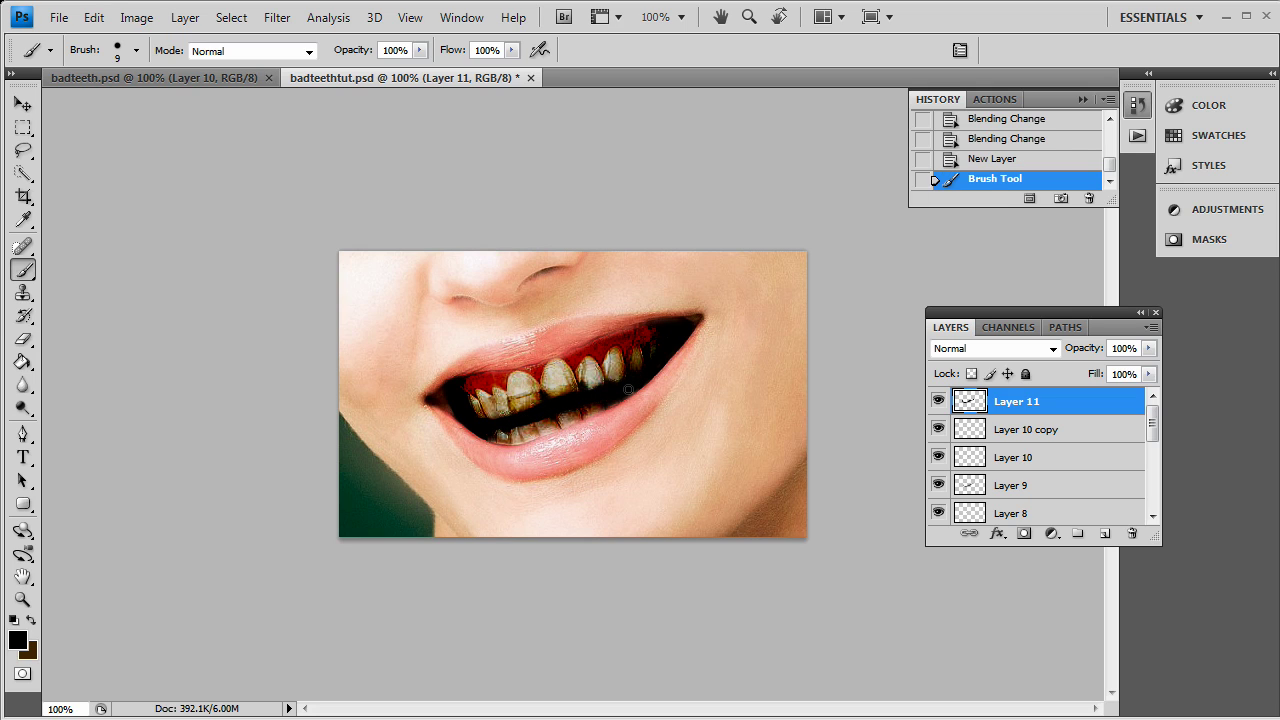
click(629, 389)
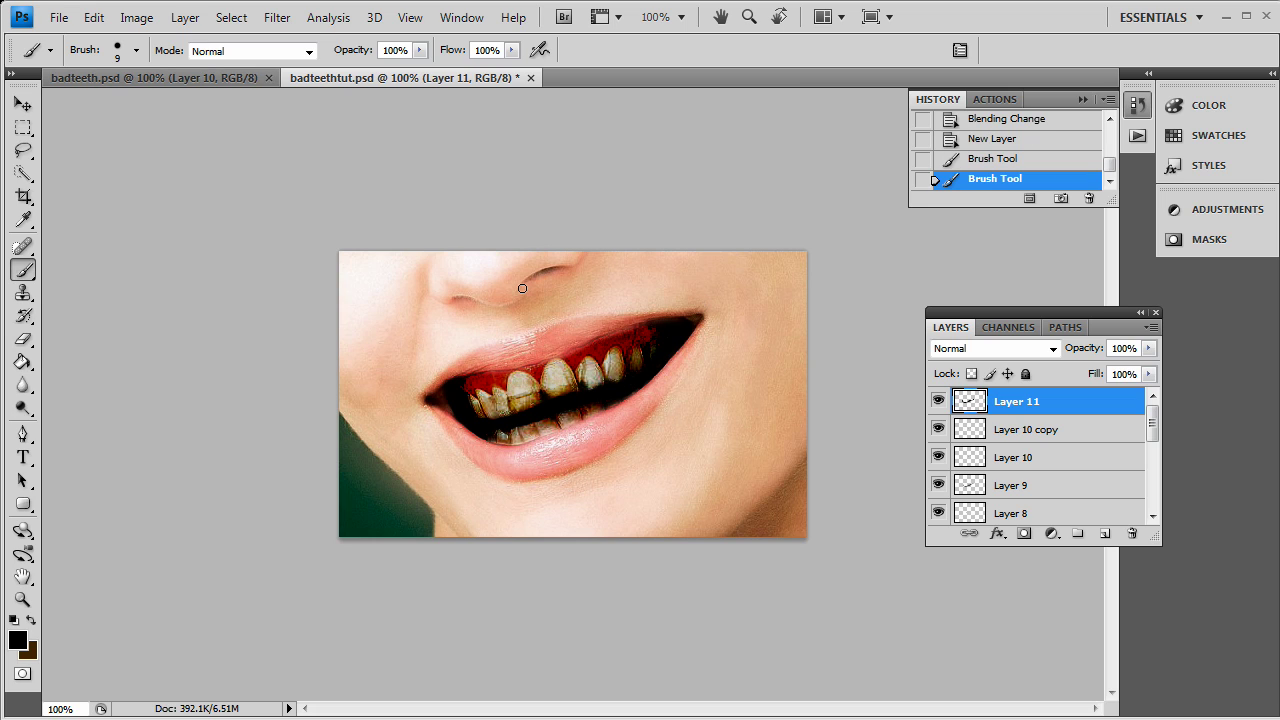
click(23, 104)
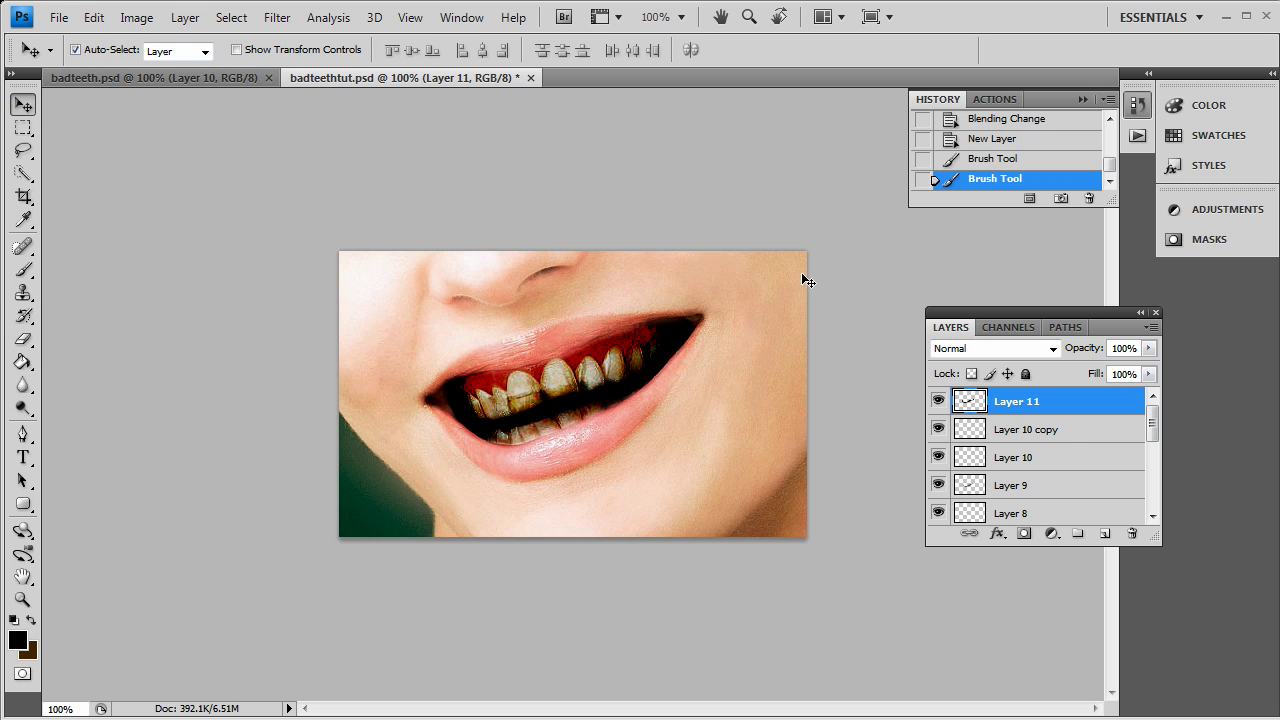
click(1105, 533)
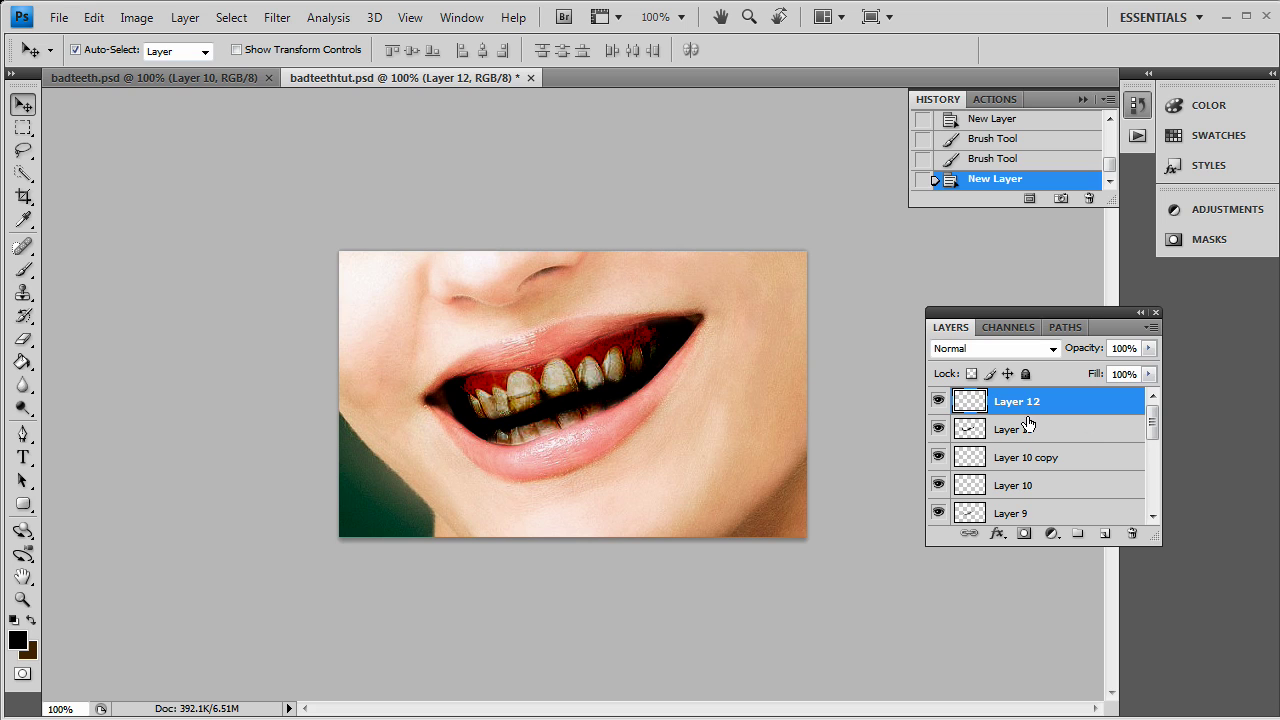
Select the Brush tool with the 11 px scattered brush preset.
click(23, 270)
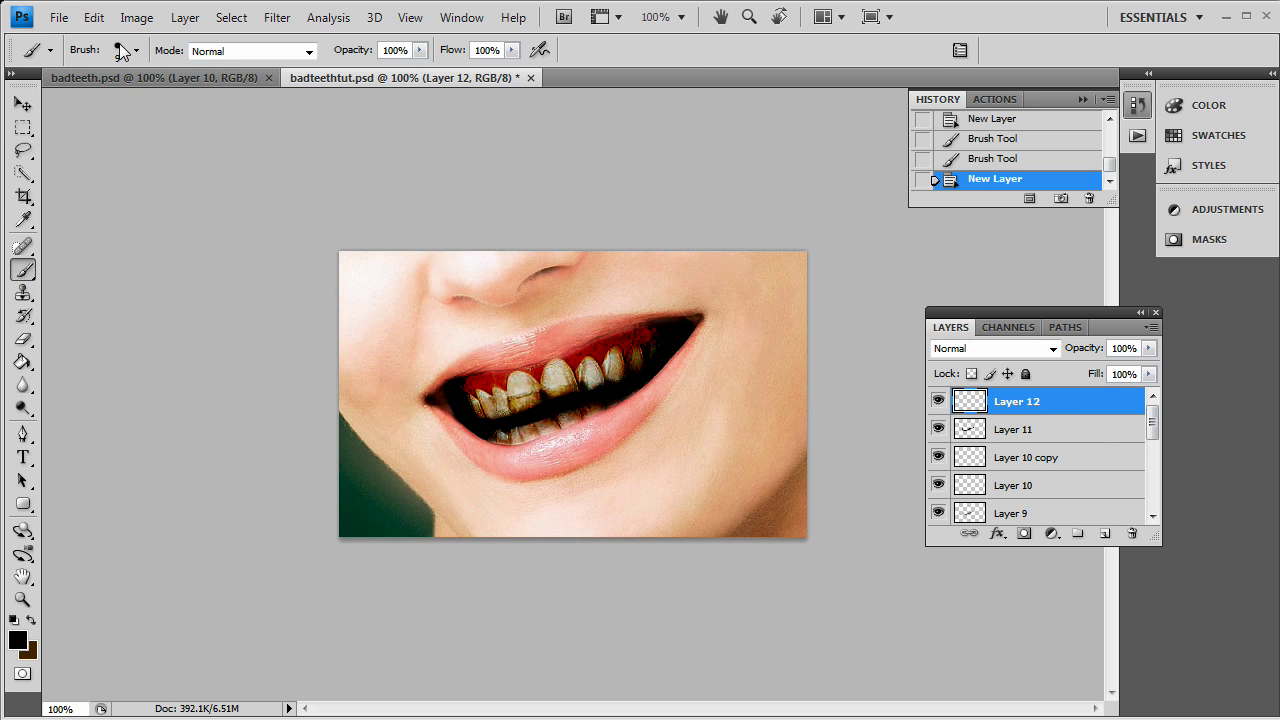
click(136, 50)
scroll(122, 276, down, 3)
click(119, 264)
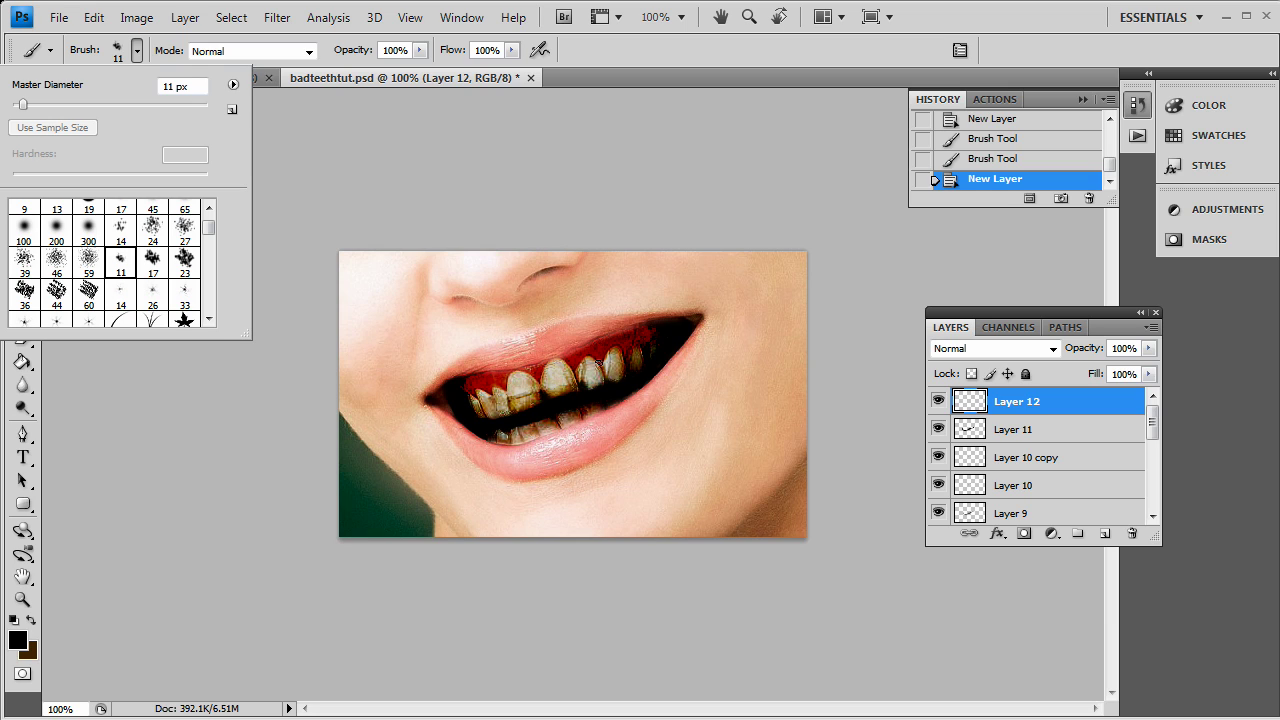
Dab several grime spots and a small stroke along the gum line above the teeth.
click(598, 356)
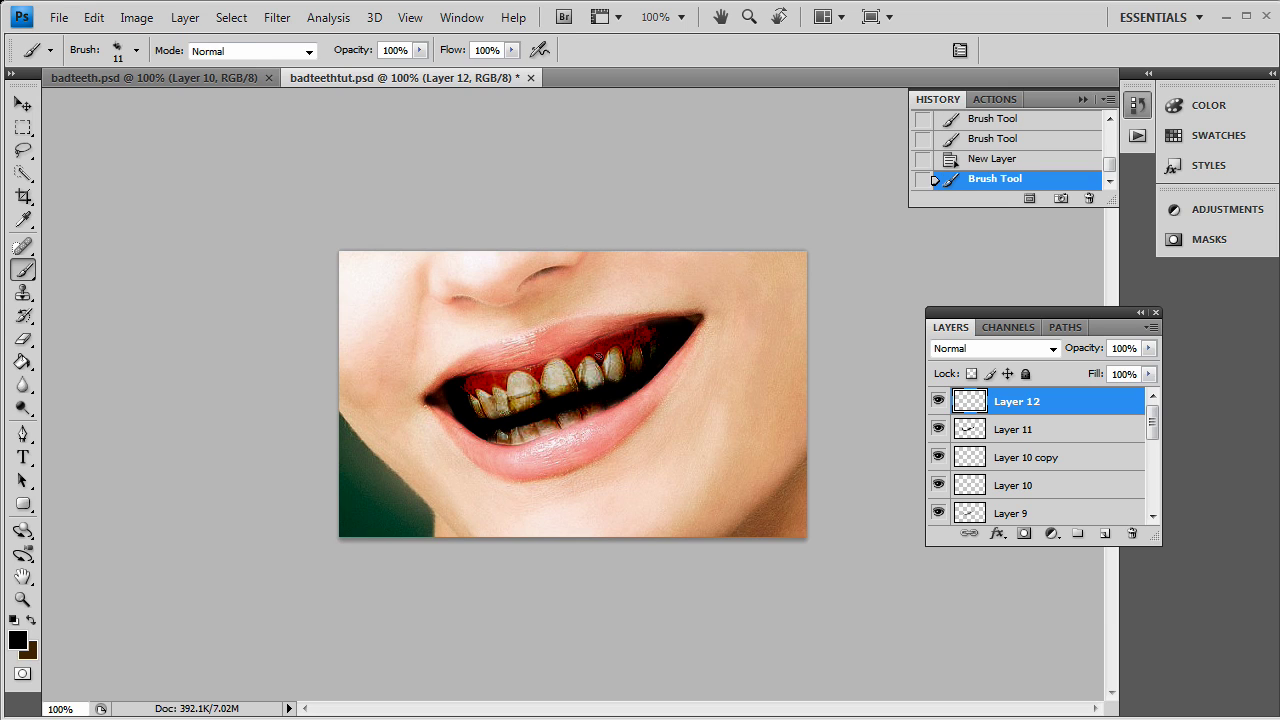
click(597, 357)
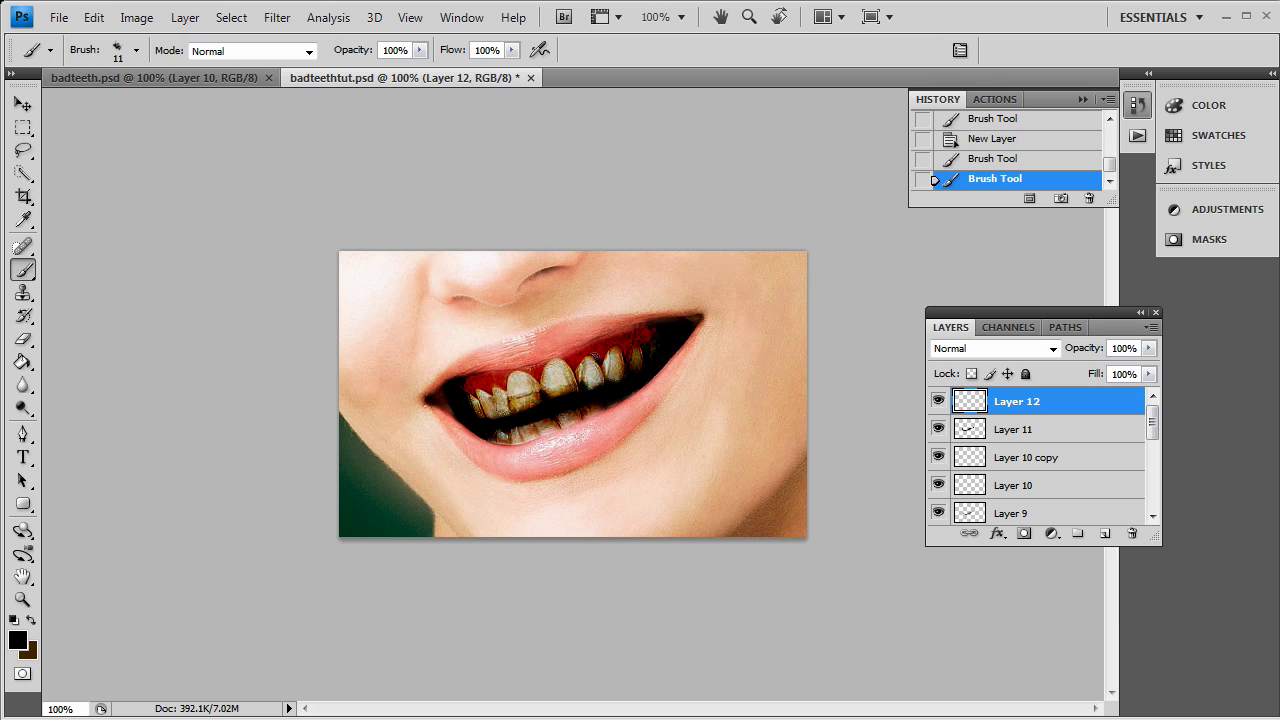
click(600, 360)
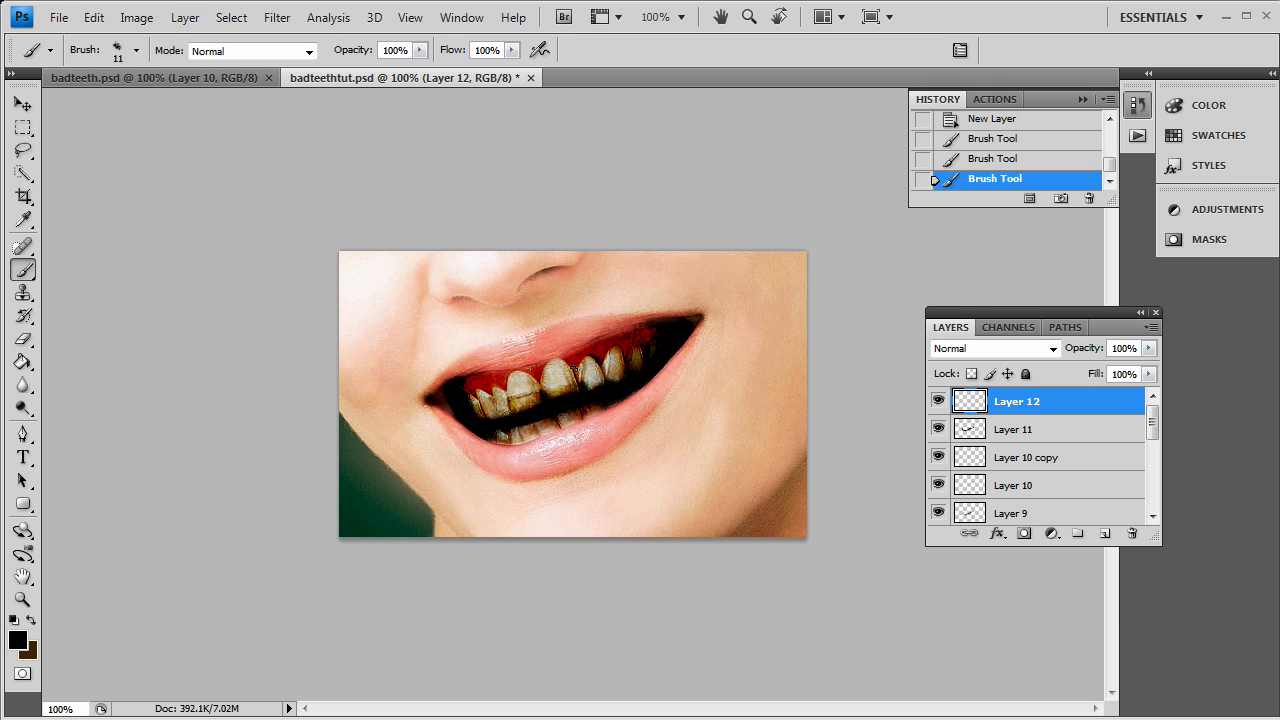
click(570, 365)
drag(529, 373, 538, 374)
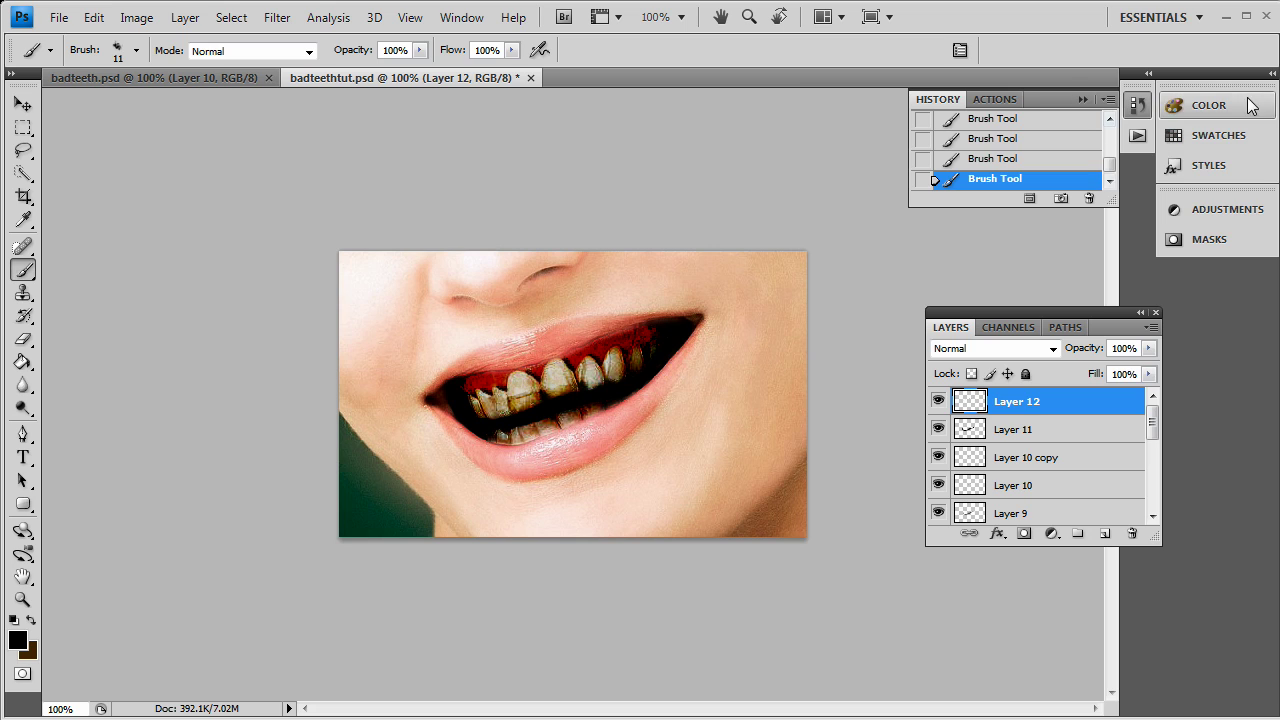
Rotate the scattered brush tip to -109° in the Brushes panel and darken a patch of upper teeth.
click(460, 19)
click(481, 192)
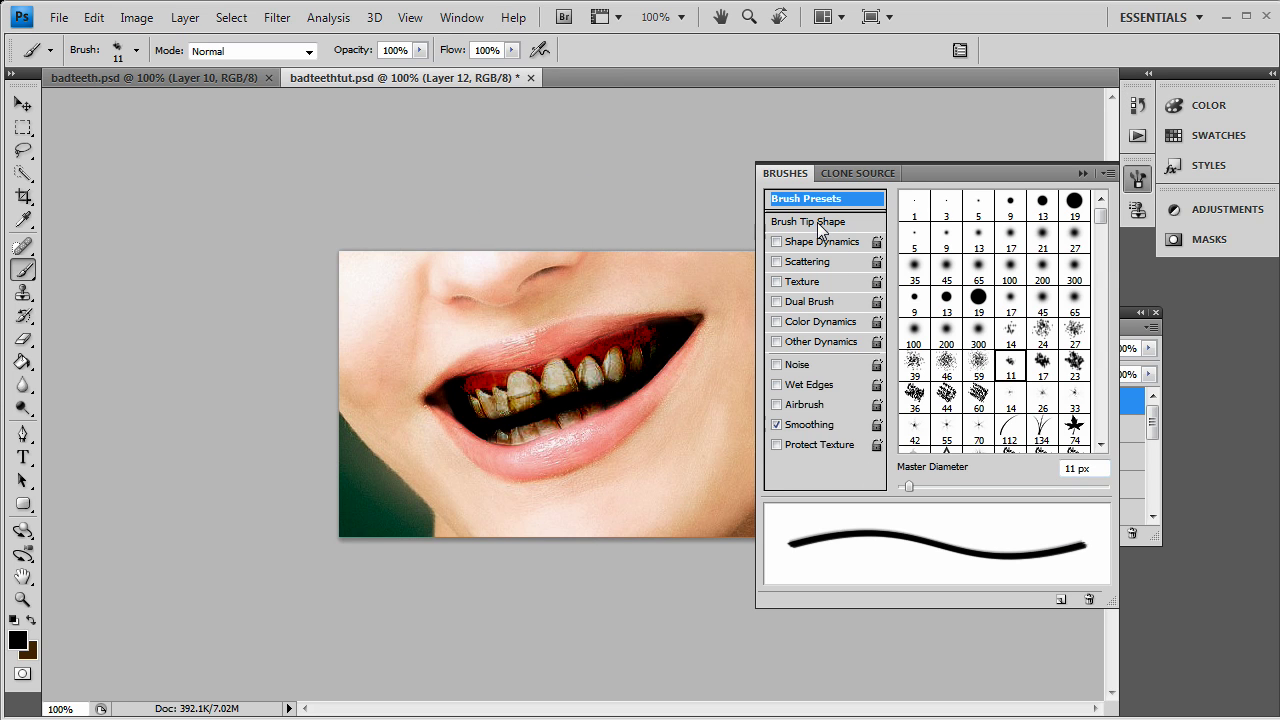
click(817, 222)
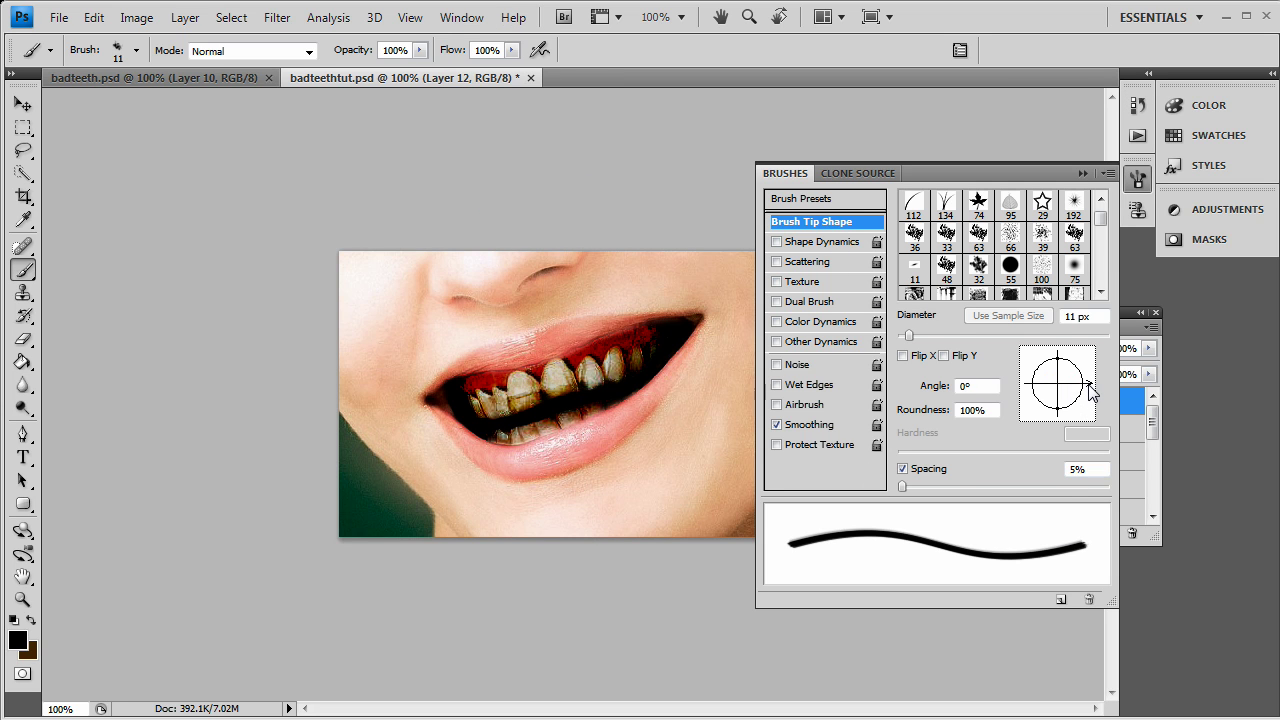
mouse_move(1090, 390)
mouse_down()
mouse_move(1040, 408)
mouse_move(1022, 384)
mouse_up()
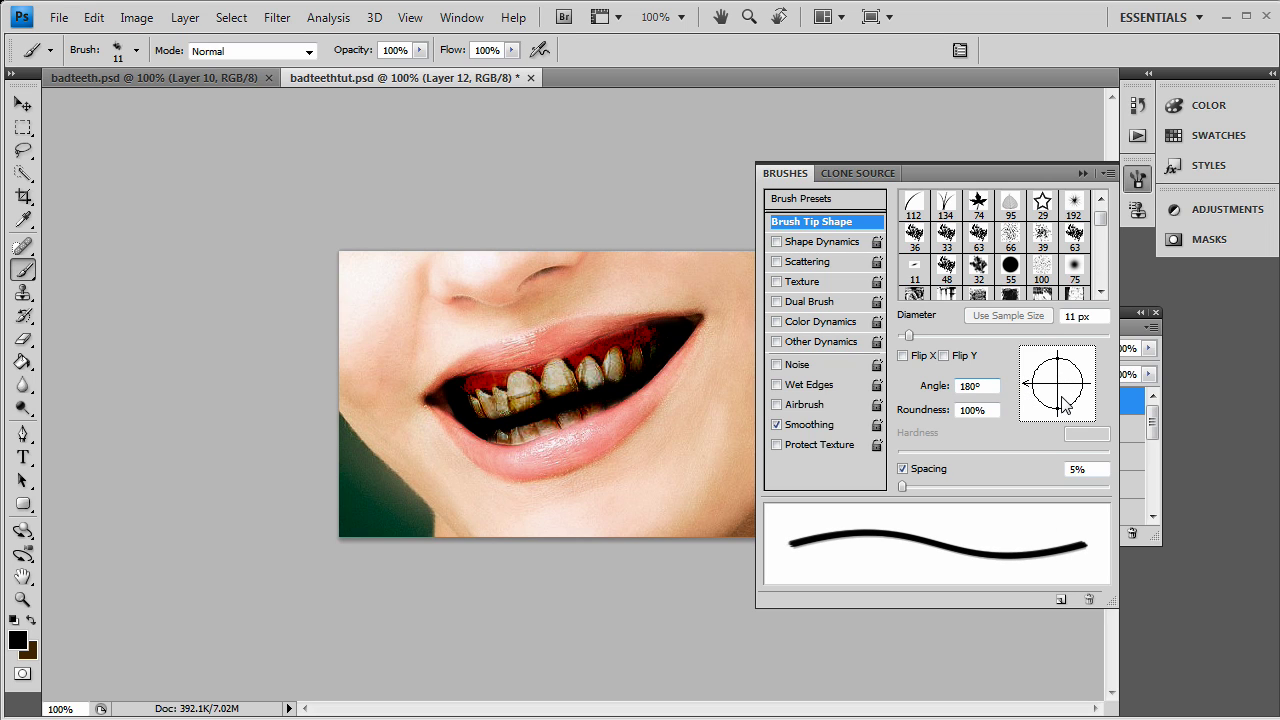
drag(1043, 410, 1048, 414)
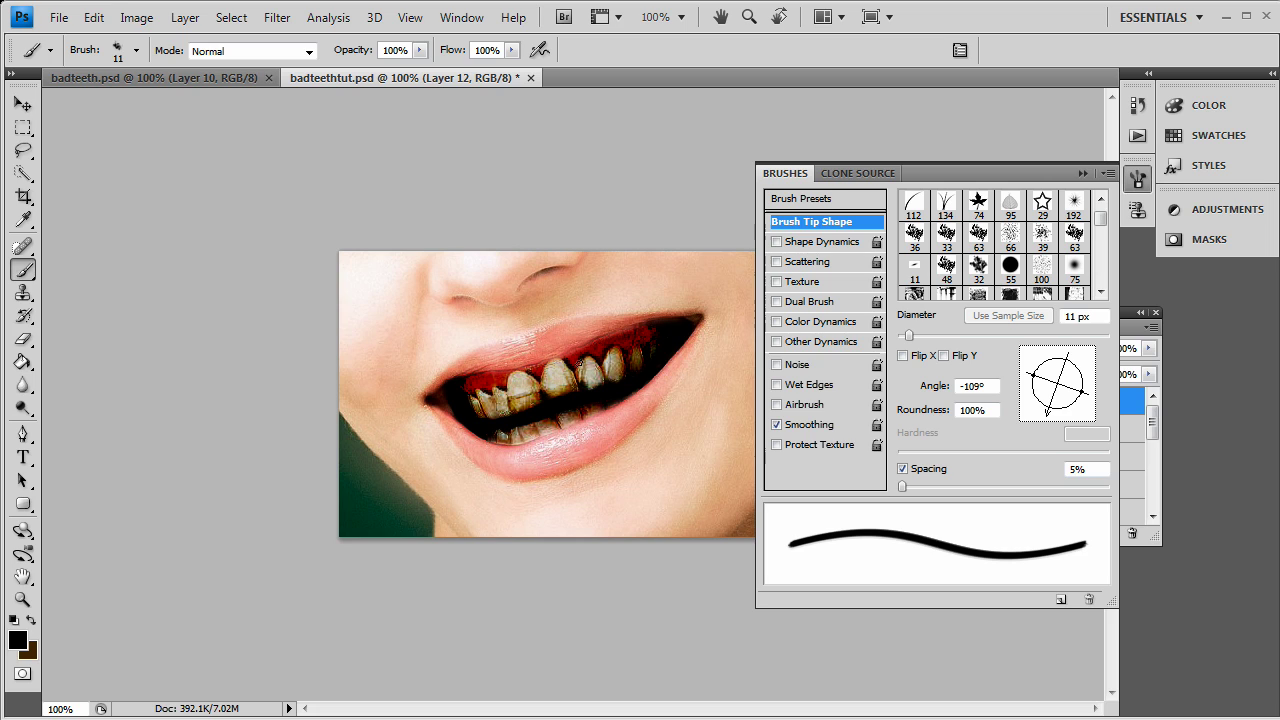
drag(578, 362, 575, 371)
Try Overlay, Multiply and Linear Burn on Layer 12, finishing with Overlay blending.
click(1138, 178)
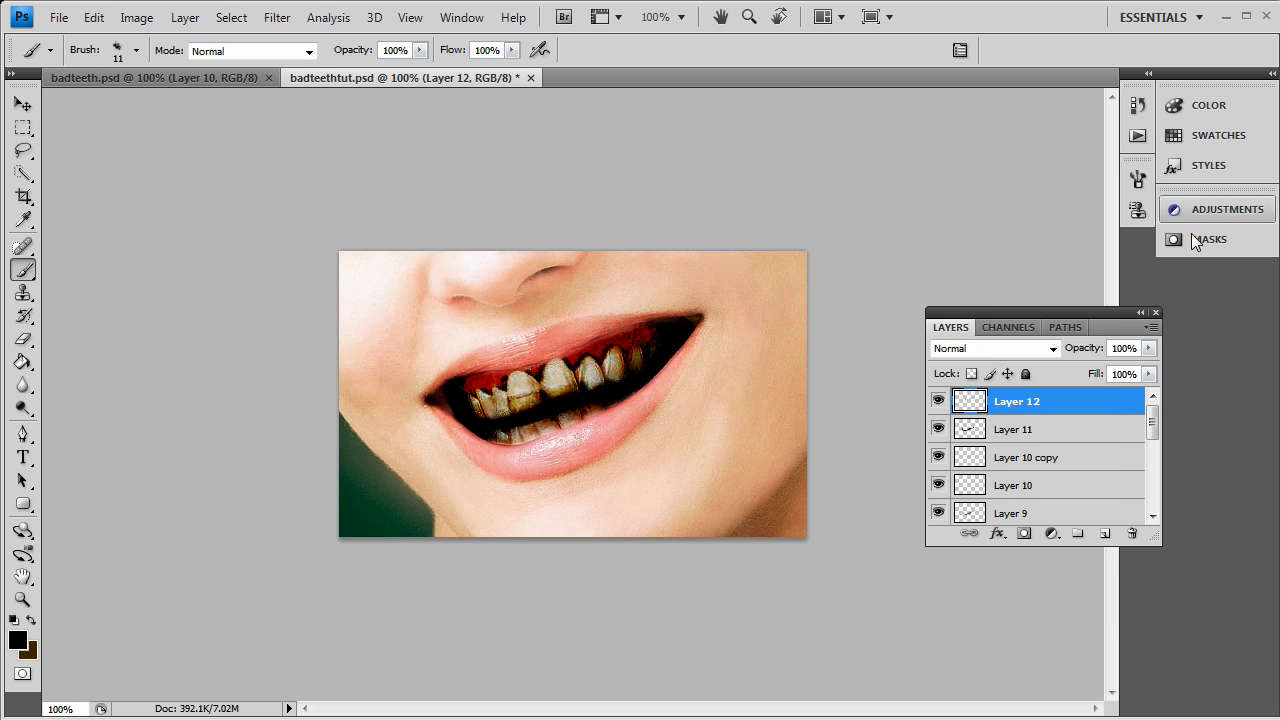
click(1000, 348)
click(964, 252)
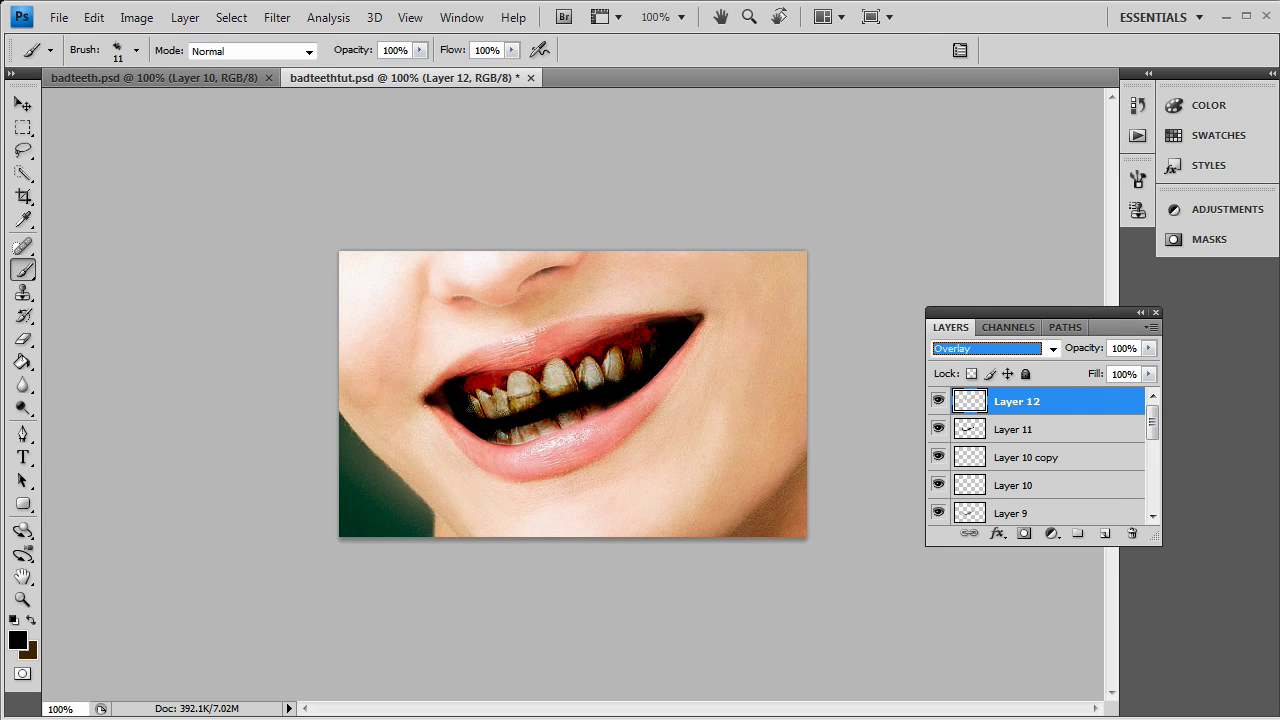
click(978, 355)
click(971, 73)
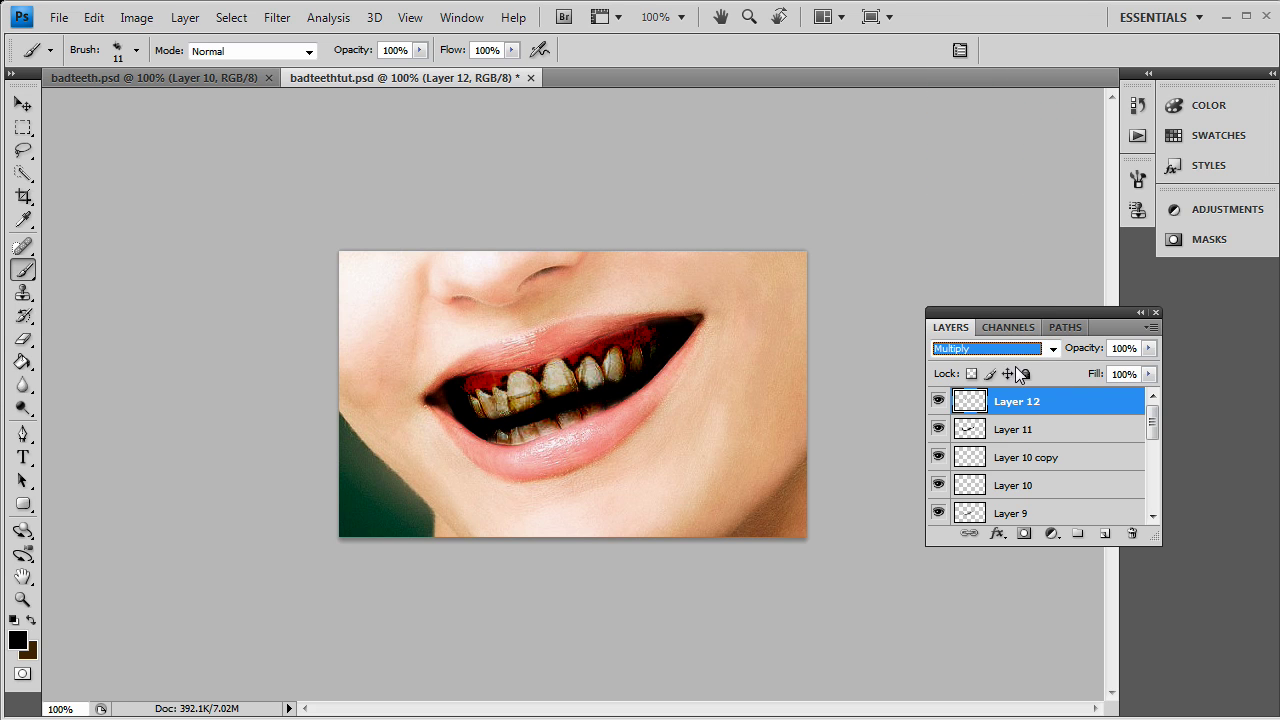
click(955, 348)
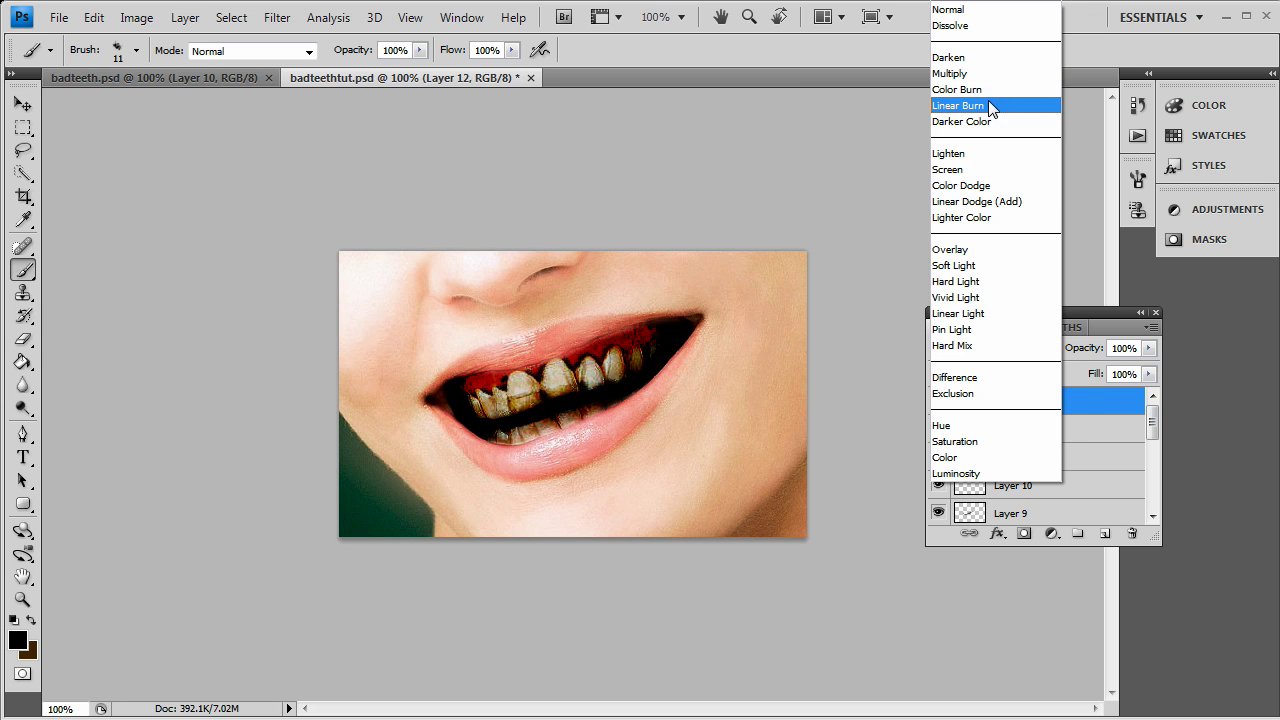
click(989, 106)
click(1014, 354)
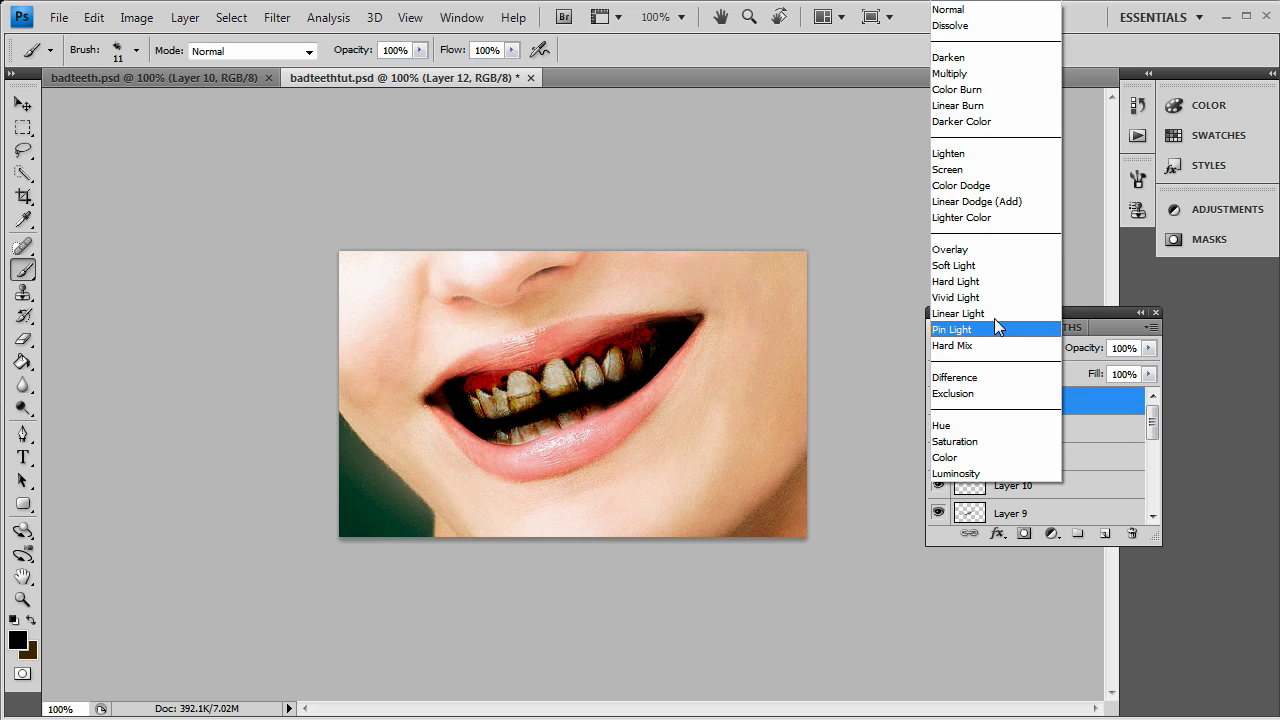
click(967, 242)
click(23, 104)
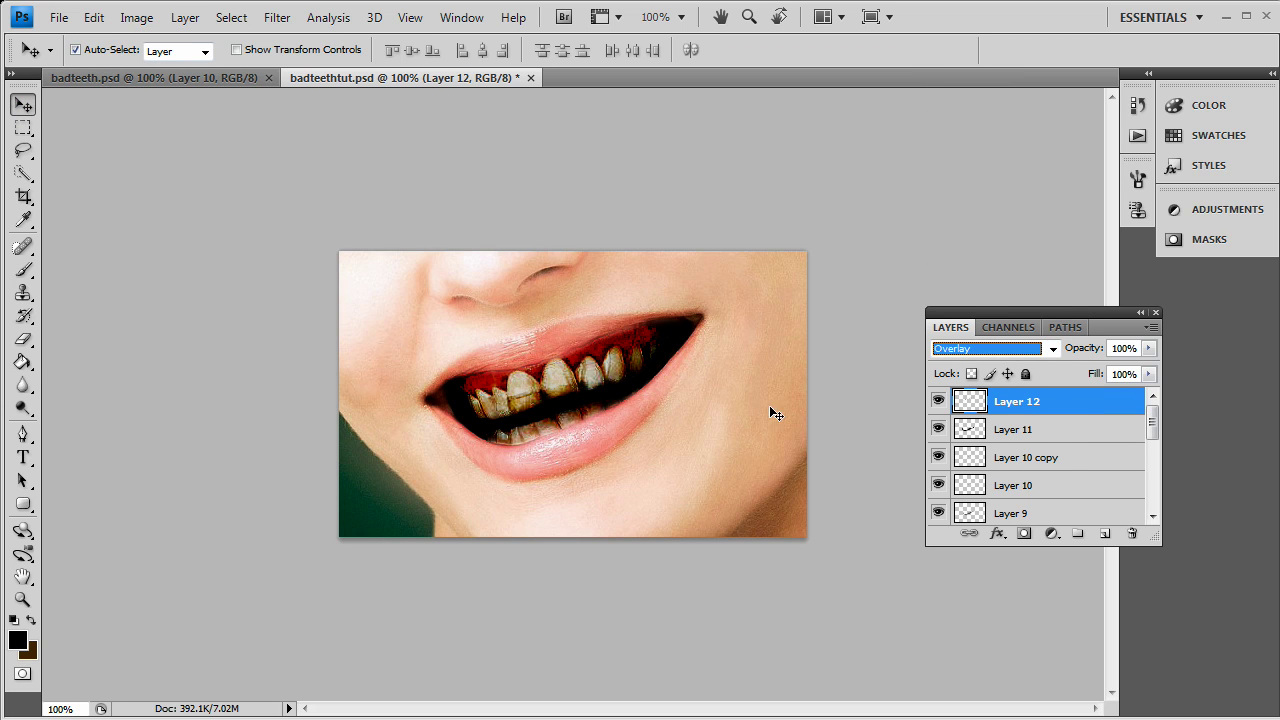
Compare against the finished badteeth.psd, then merge Layers 2 through 12 into one Layer 12.
click(242, 78)
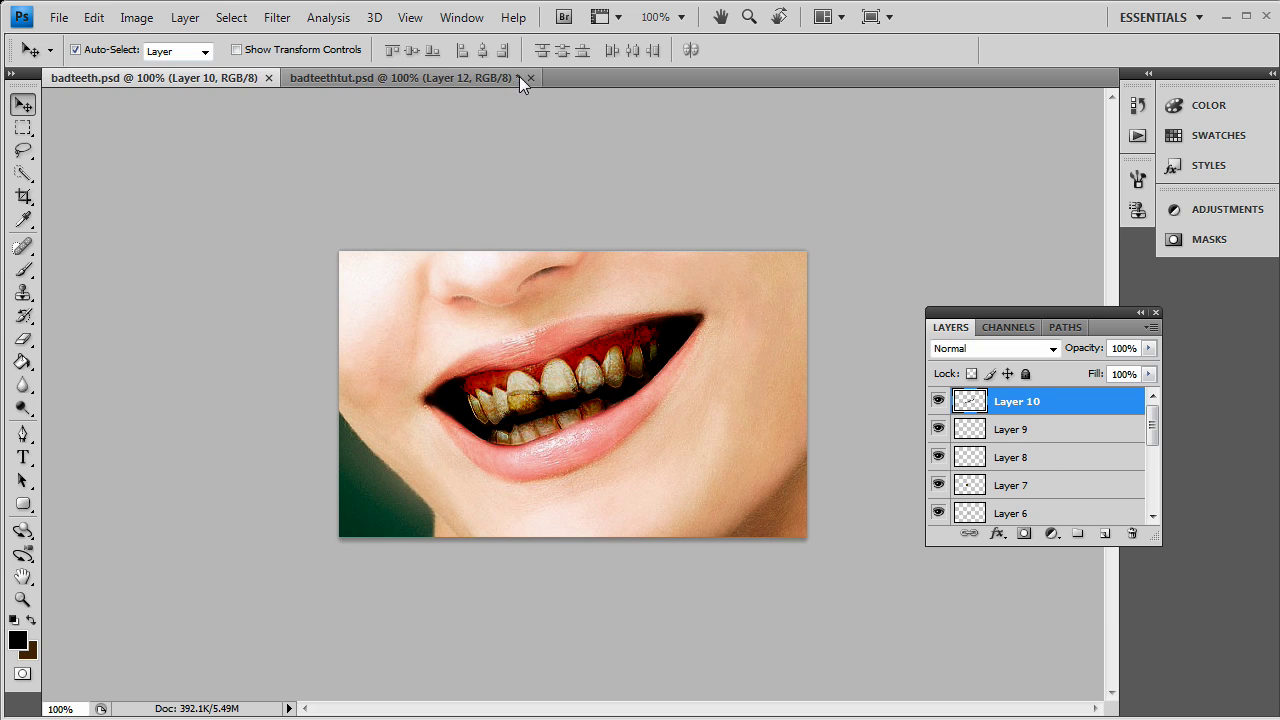
click(455, 77)
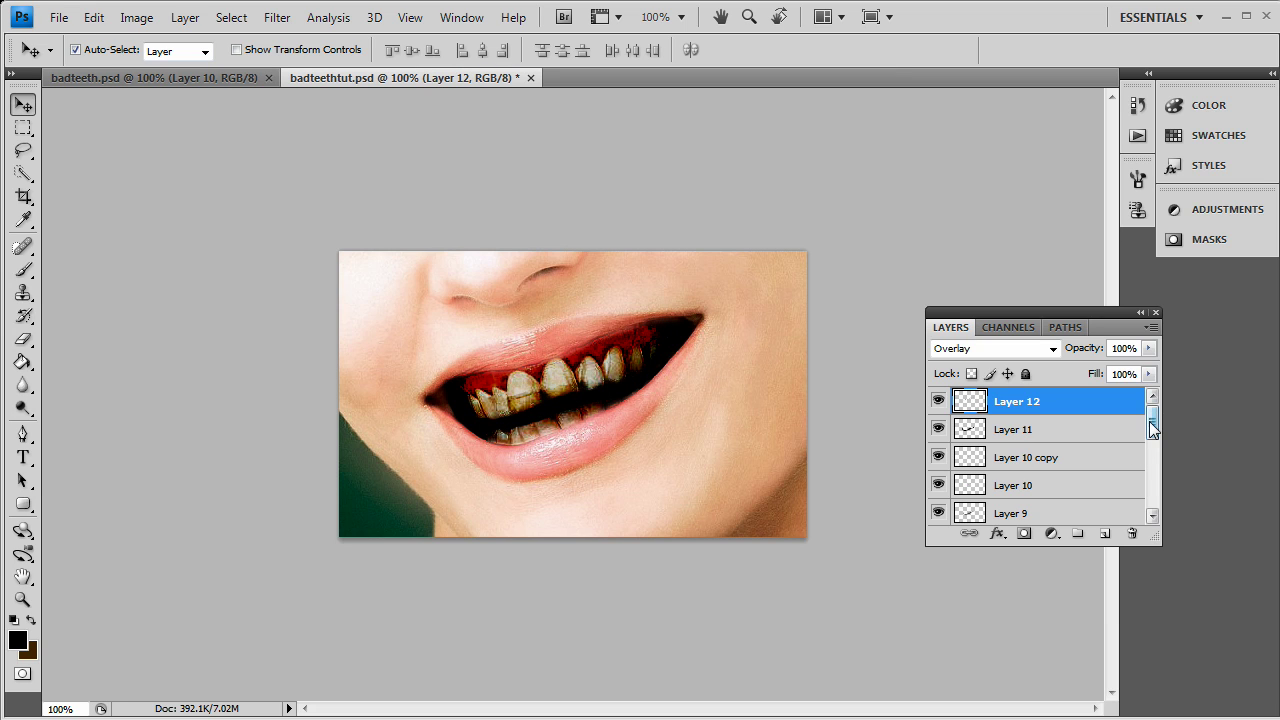
drag(1152, 431, 1166, 497)
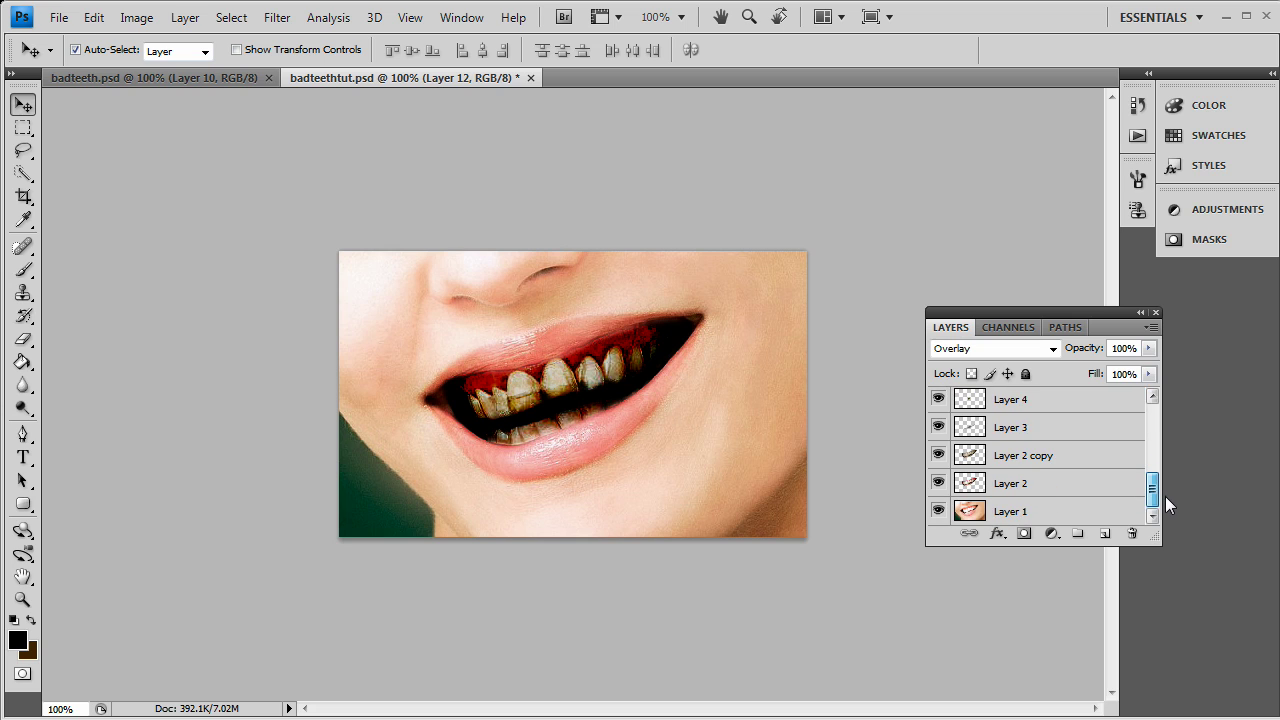
shift+click(1119, 484)
key(ctrl+e)
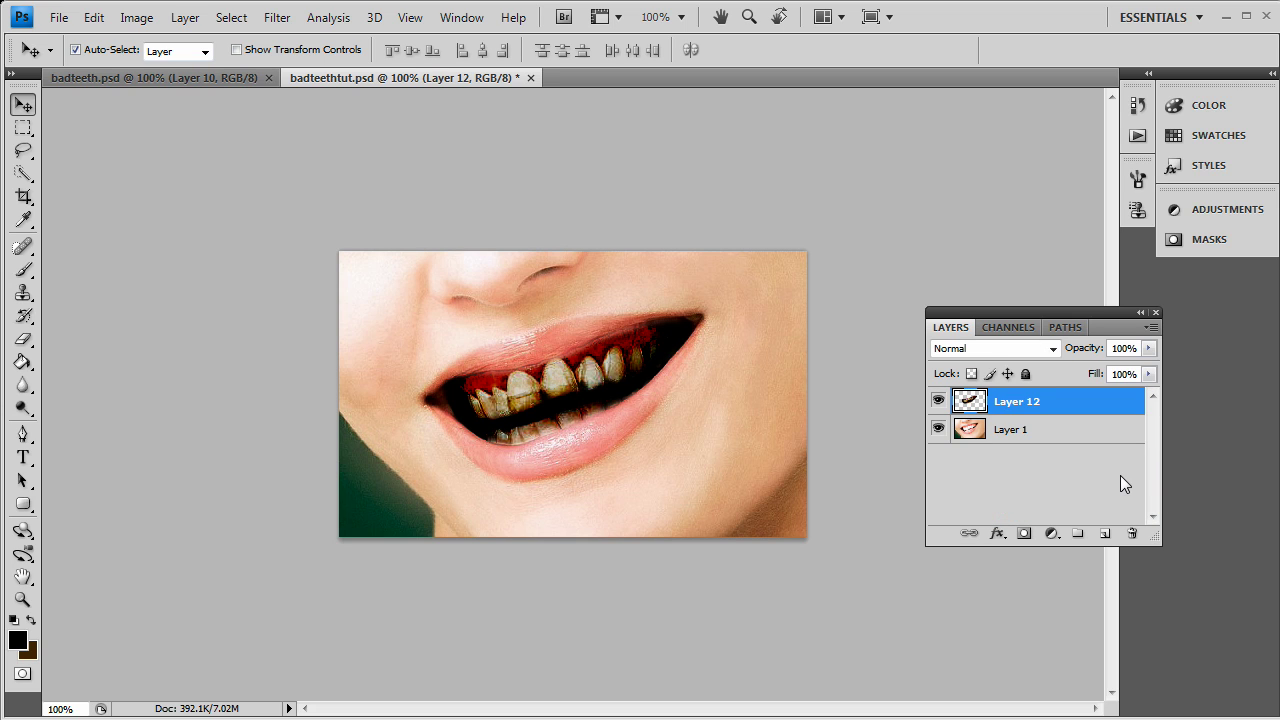
Toggle the merged Layer 12's visibility to compare the original and decayed teeth.
click(939, 403)
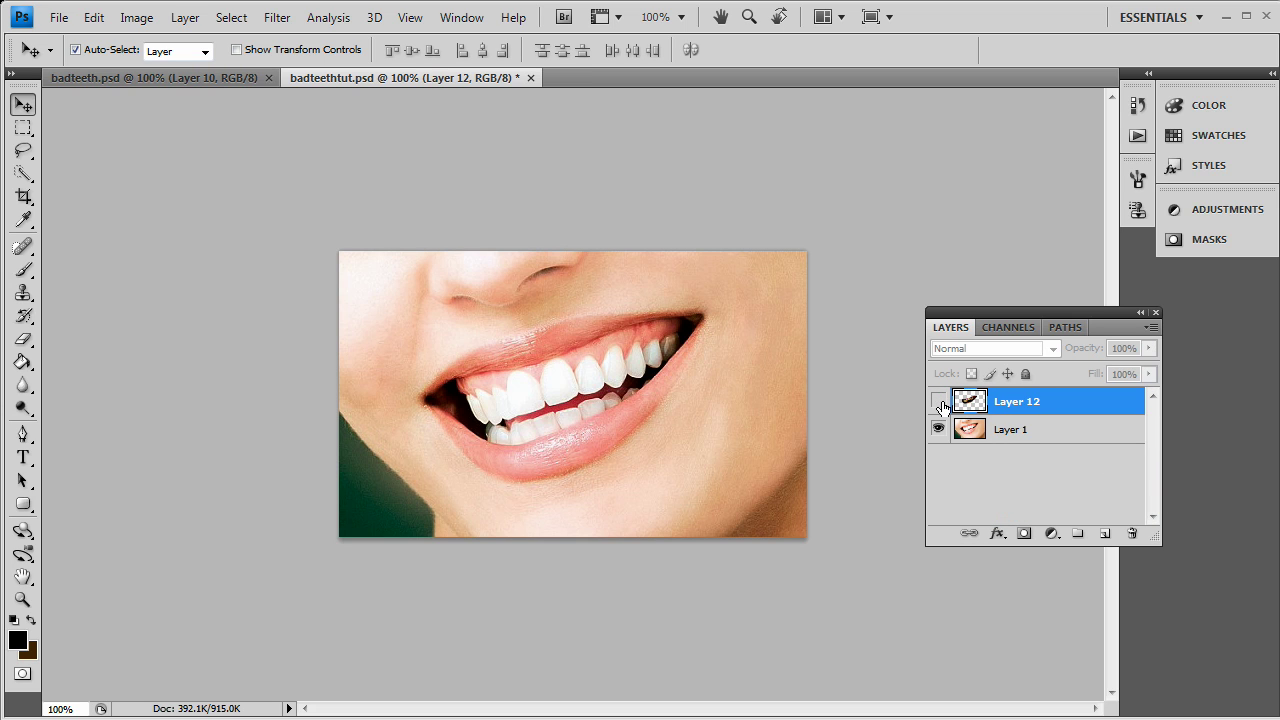
click(939, 403)
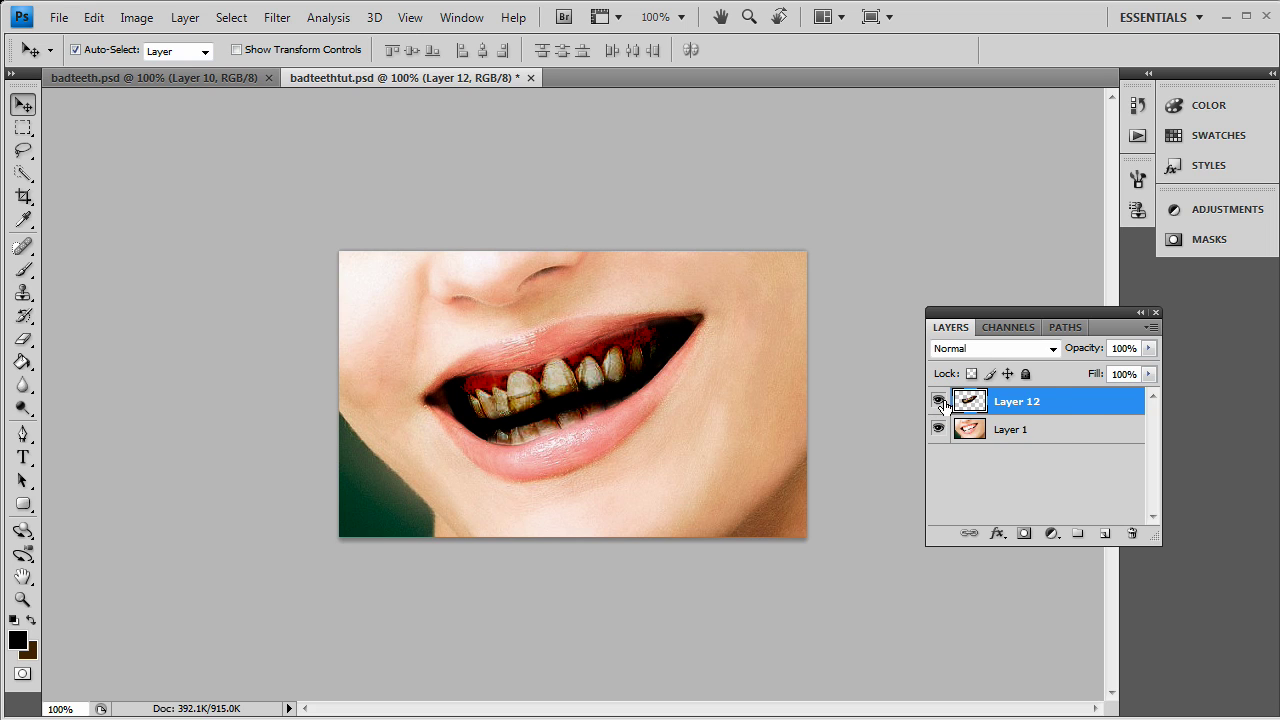
click(939, 401)
click(939, 401)
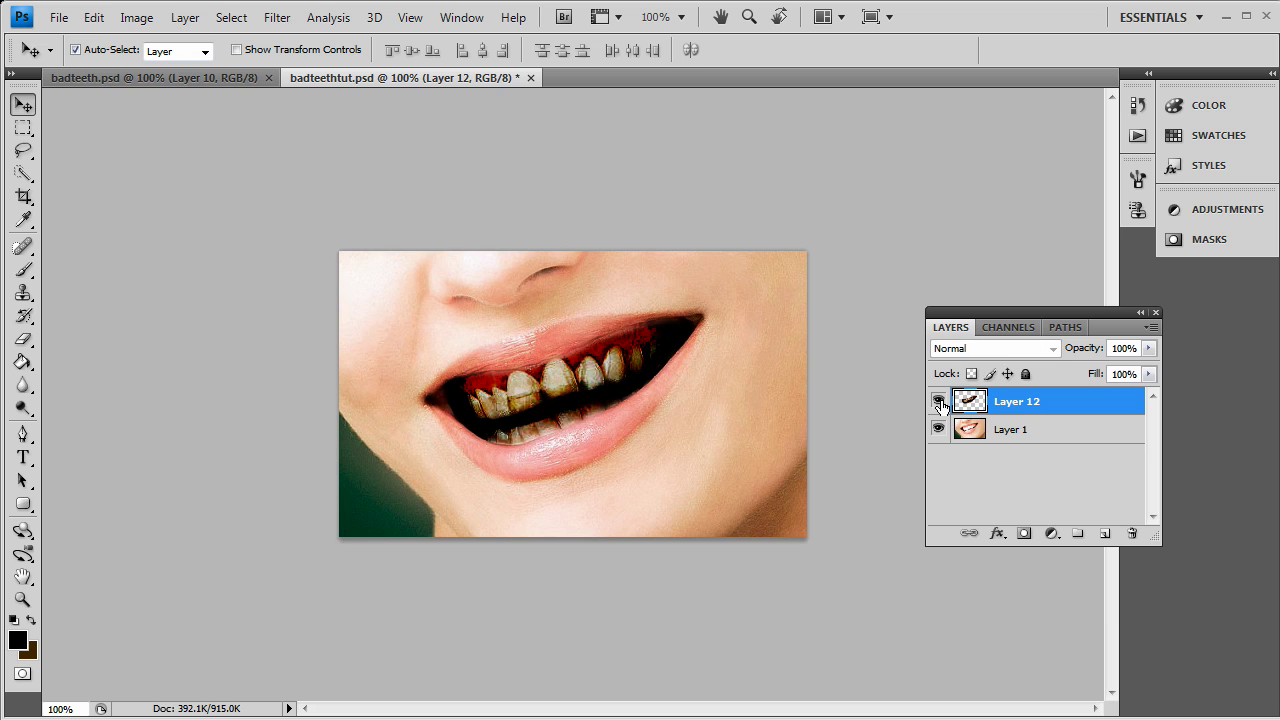